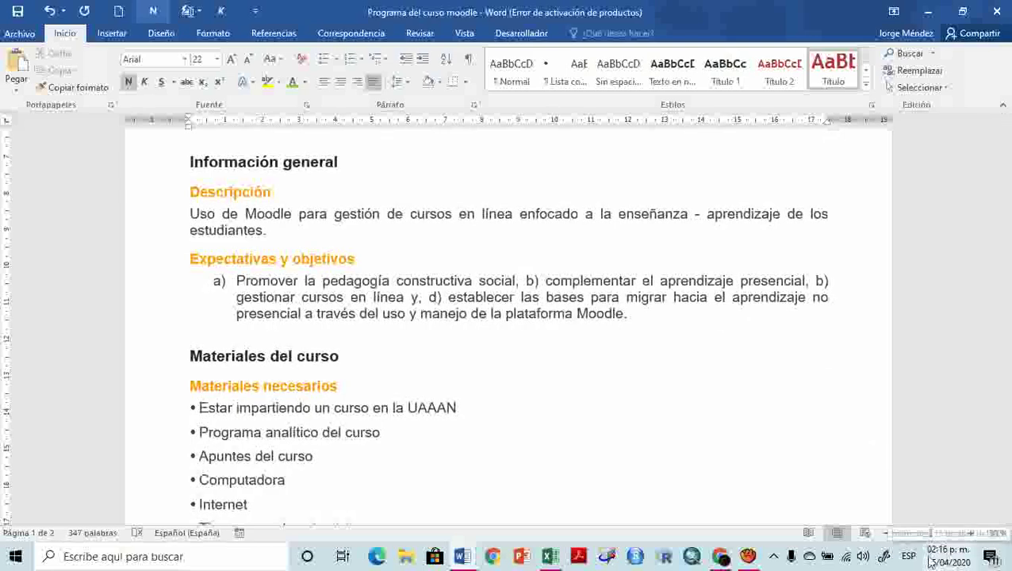
- Review the course schedule table down to the "Calculada" entry in the list of question types
scroll(694, 302, down, 5)
scroll(694, 303, down, 12)
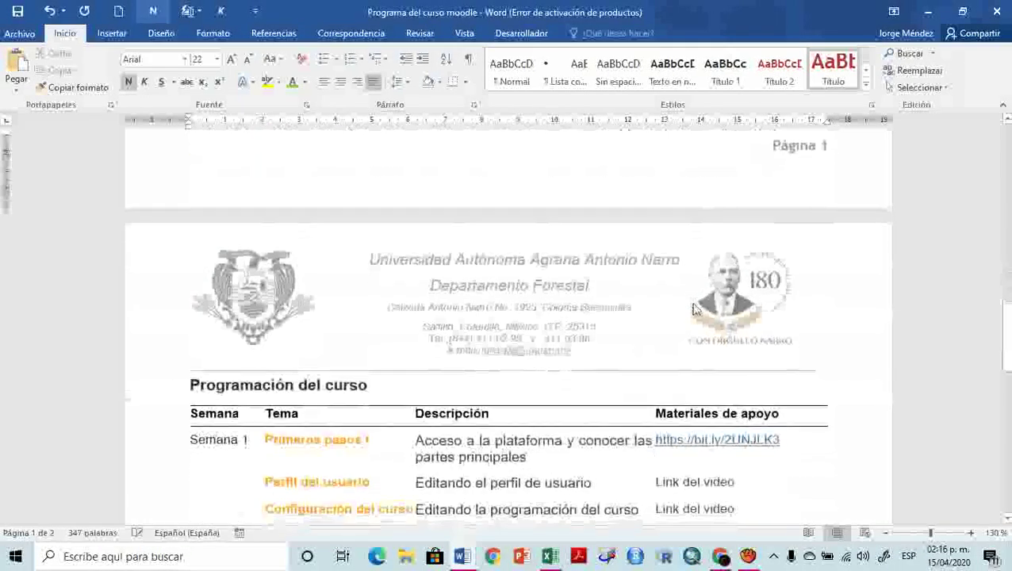
scroll(693, 303, down, 2)
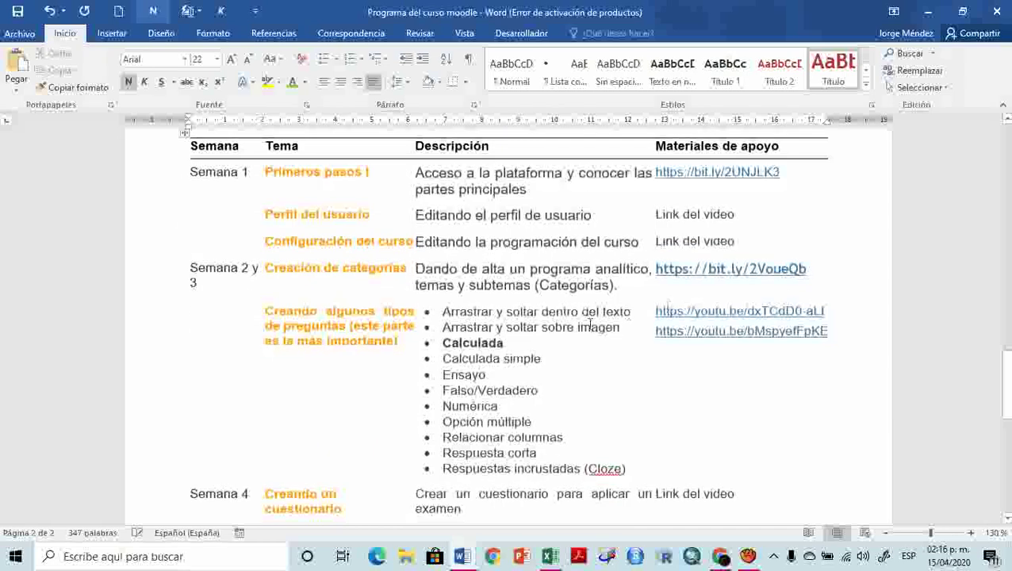
click(465, 346)
double_click(502, 343)
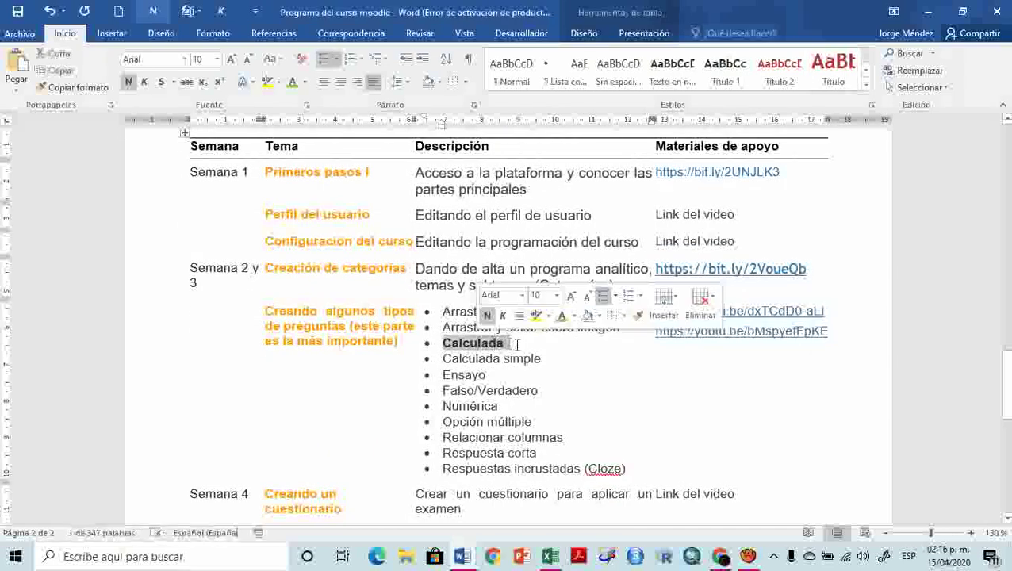
click(505, 343)
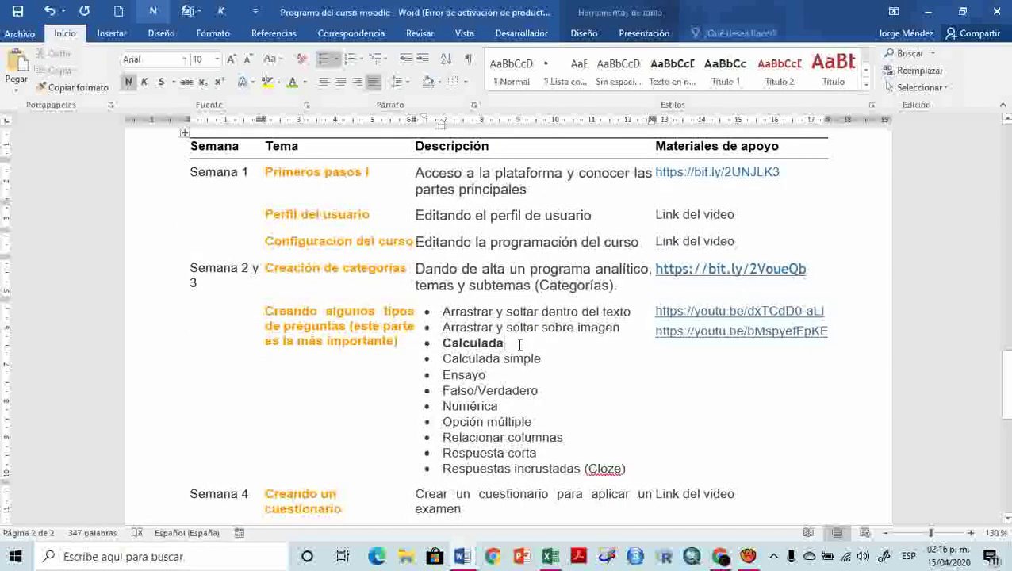
- Switch to Chrome and look over the Moodle question bank and the course navigation
click(719, 556)
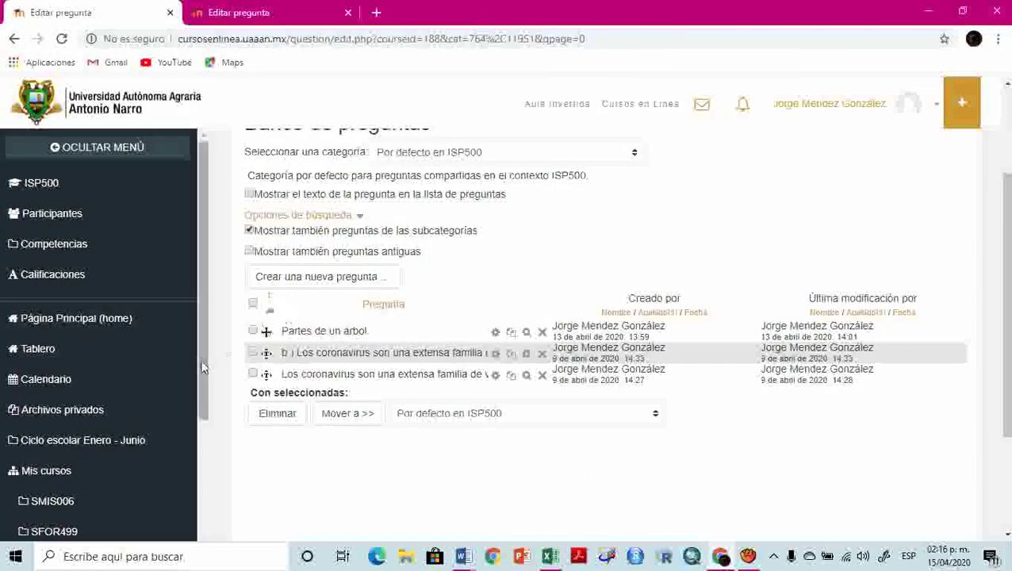
scroll(198, 483, down, 3)
drag(198, 479, 198, 406)
drag(1005, 341, 1008, 325)
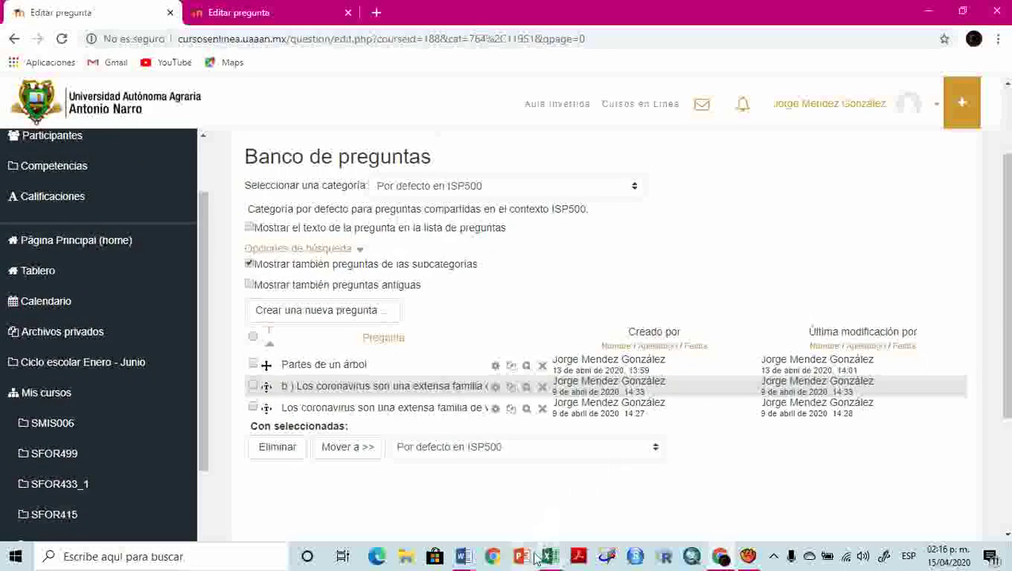
- Switch to the Word document "Preguntas Moodle" and review the simplest calculated question example, "Cuanto es a + b"
click(463, 556)
click(544, 491)
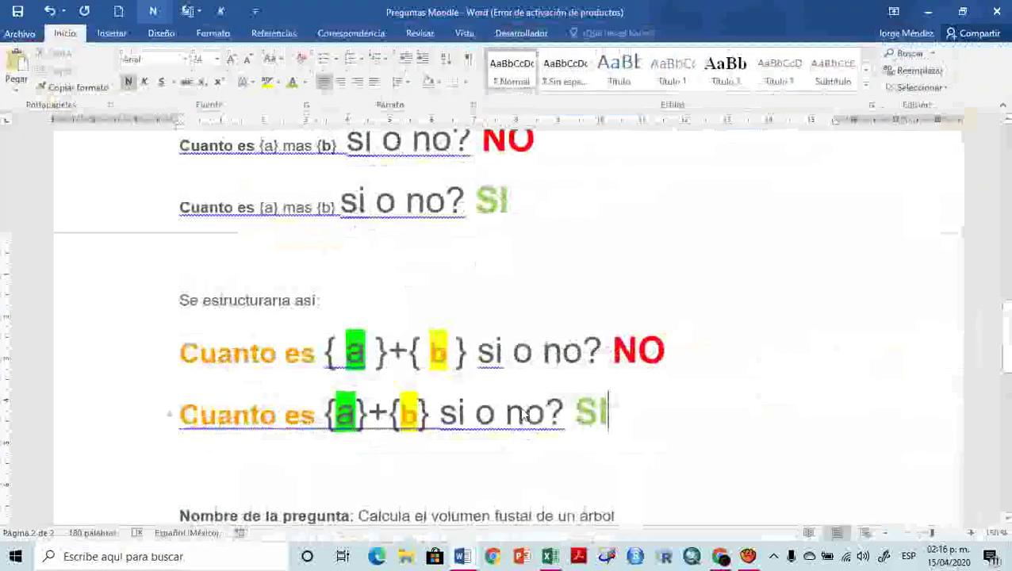
scroll(538, 324, up, 3)
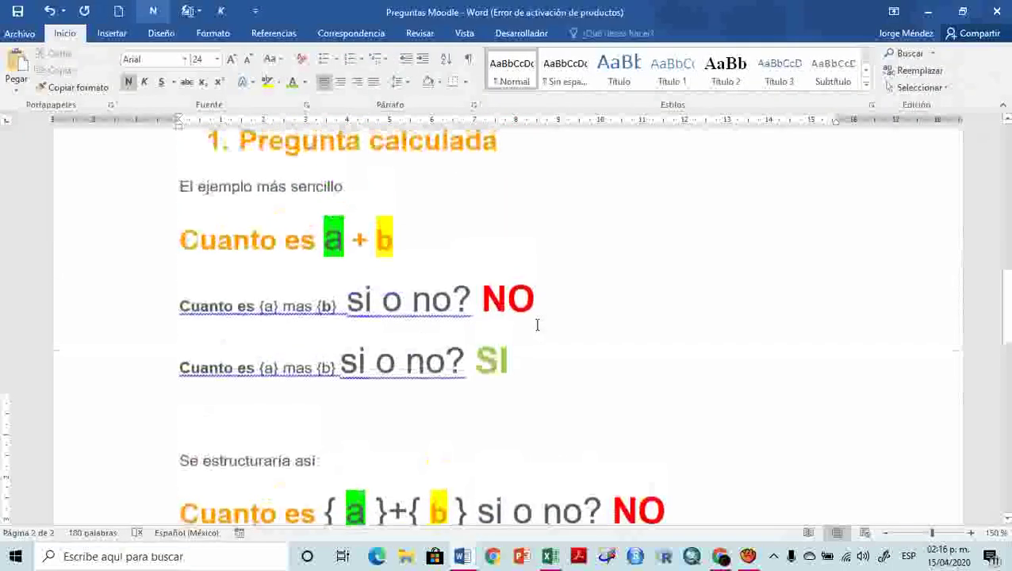
triple_click(369, 242)
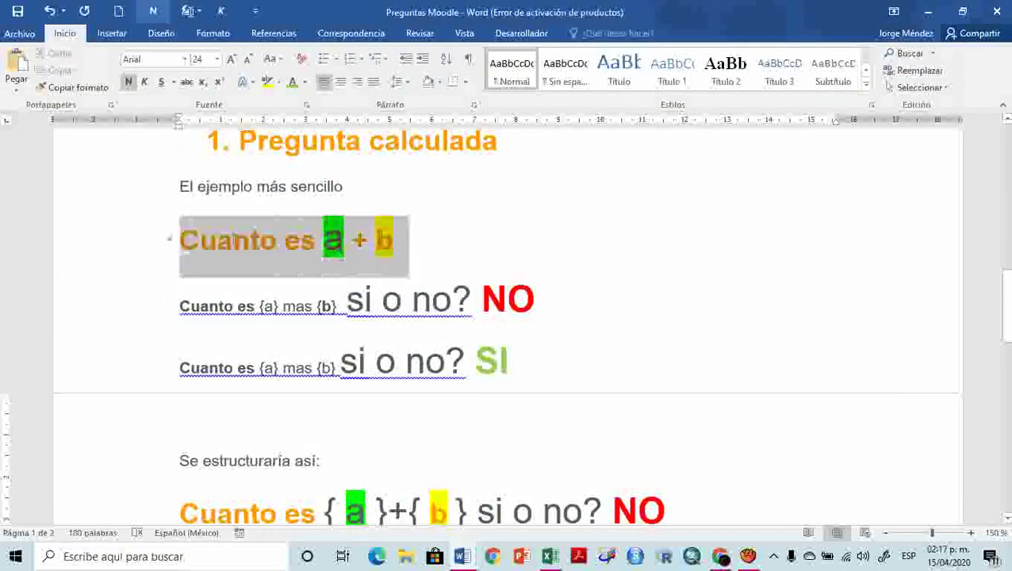
click(423, 245)
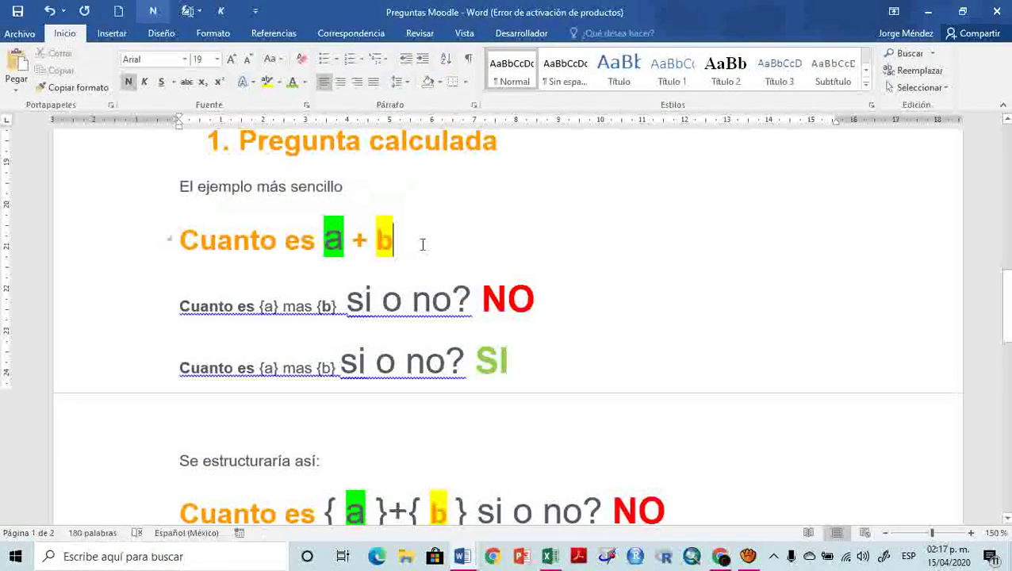
drag(400, 247, 324, 242)
click(433, 244)
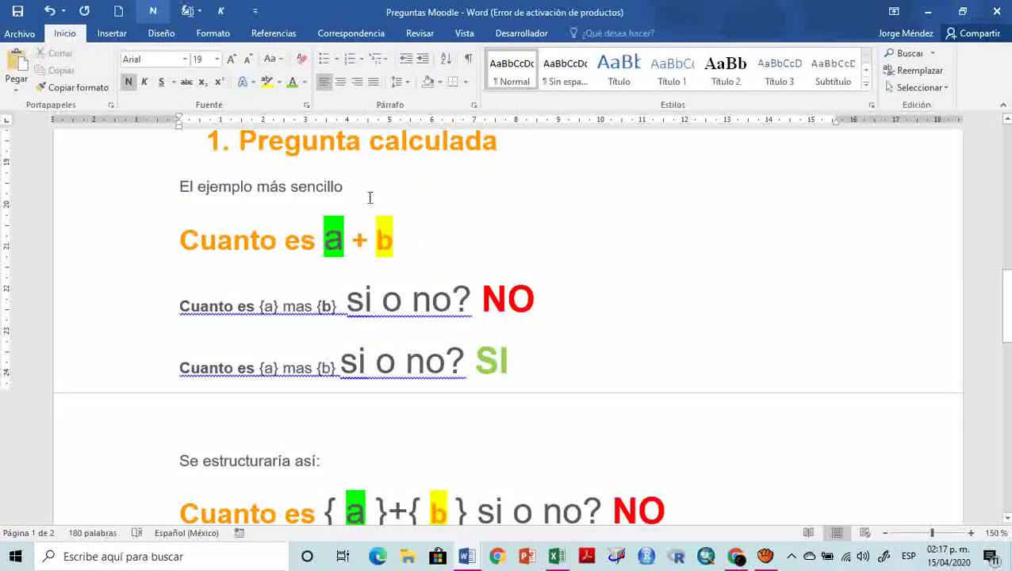
drag(359, 189, 177, 189)
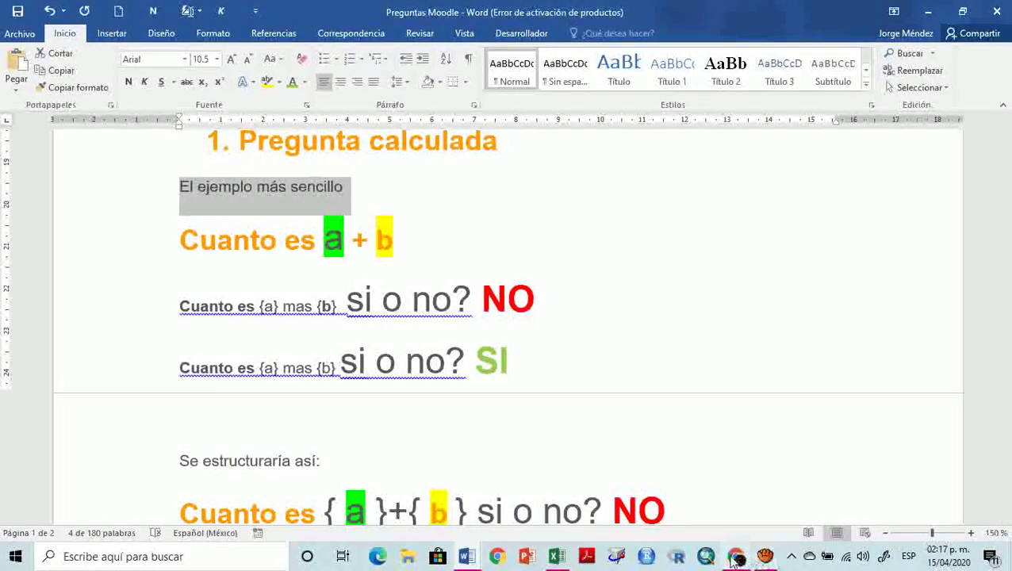
- Switch back to Chrome and open the question bank of course ISP500 through its course administration page
click(765, 556)
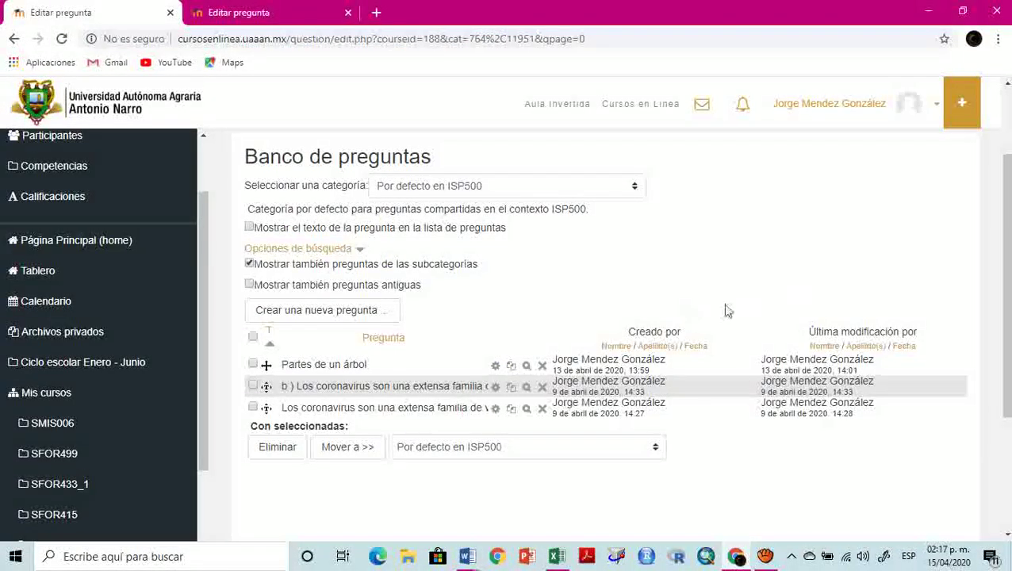
scroll(942, 222, up, 2)
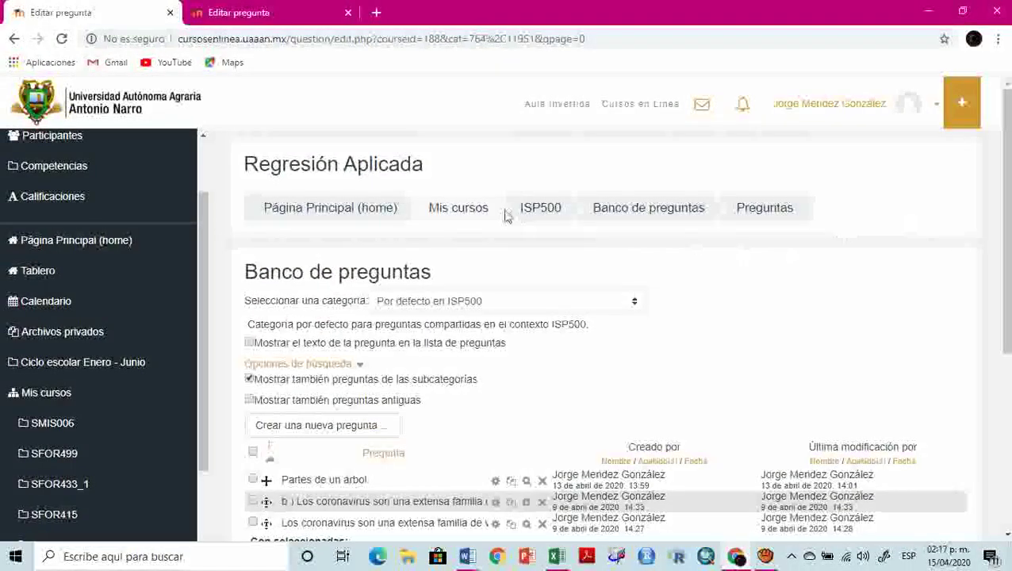
click(539, 211)
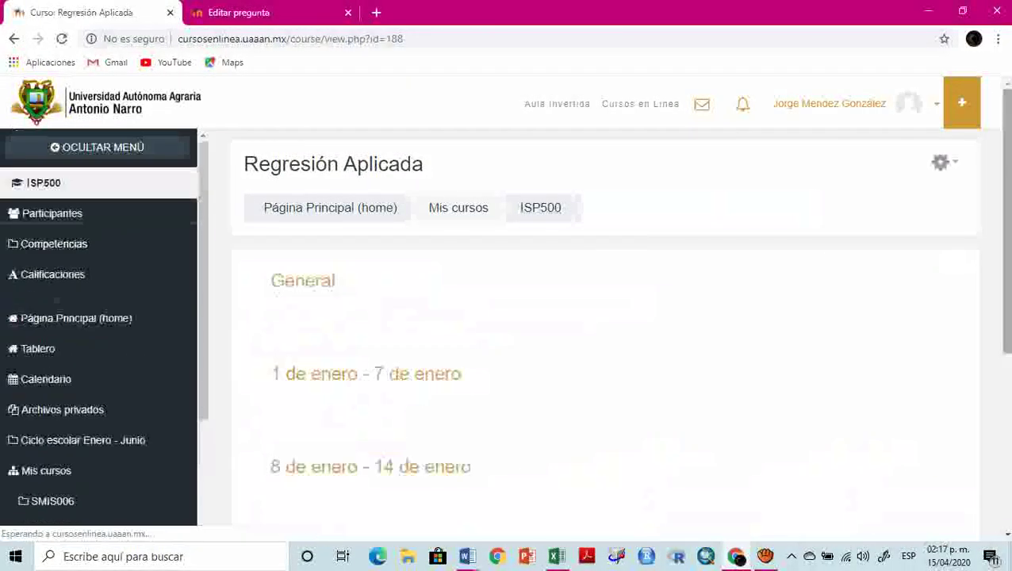
click(955, 165)
click(784, 417)
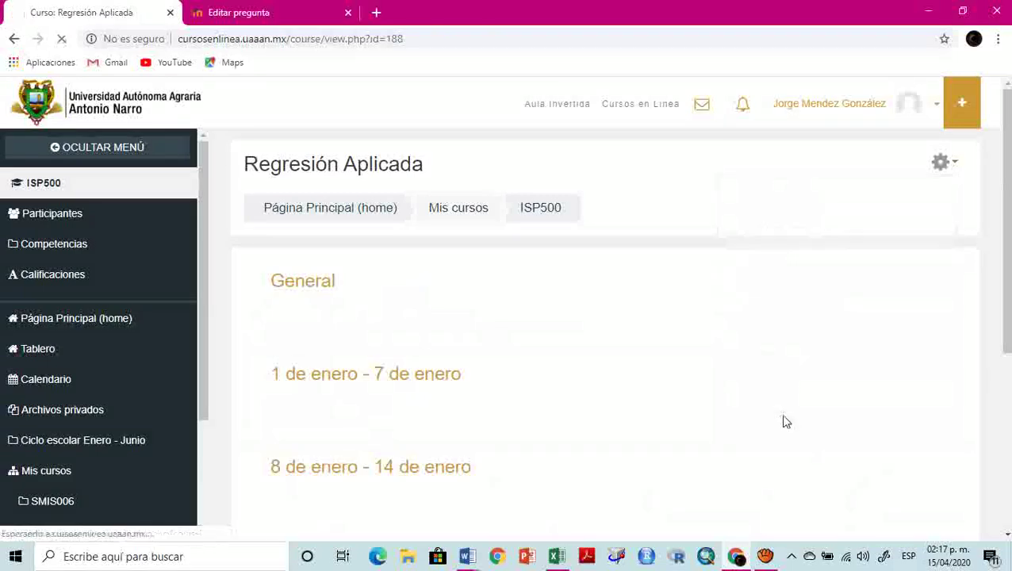
scroll(655, 343, down, 5)
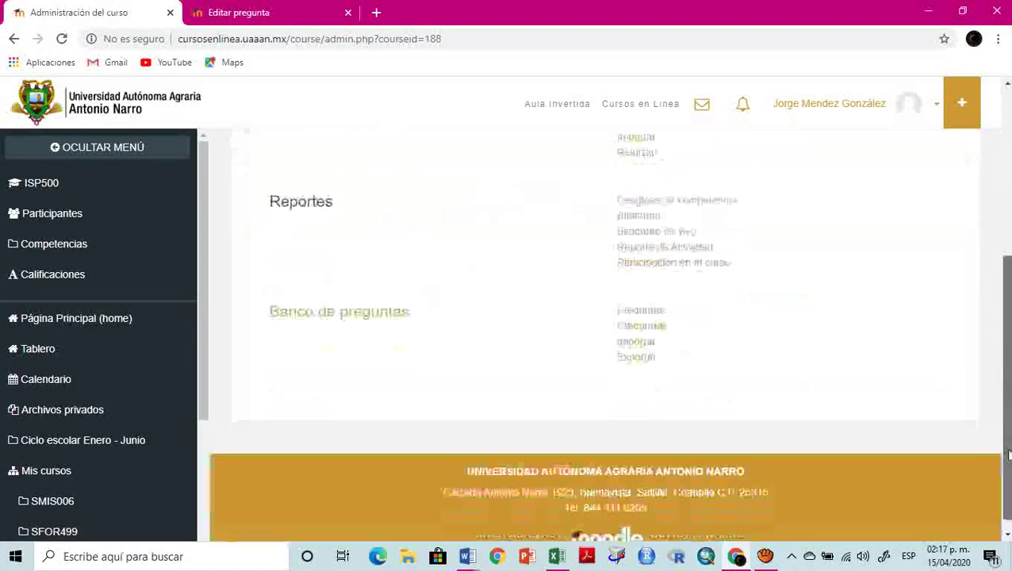
click(642, 317)
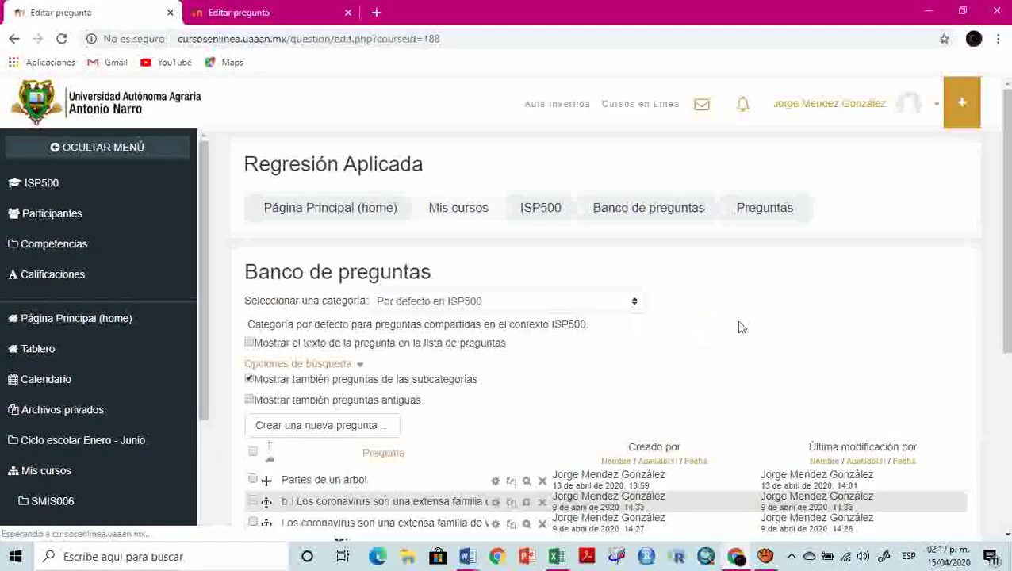
- Select the category "2.1 Concepto (1)" in the question bank
scroll(739, 327, down, 2)
click(562, 156)
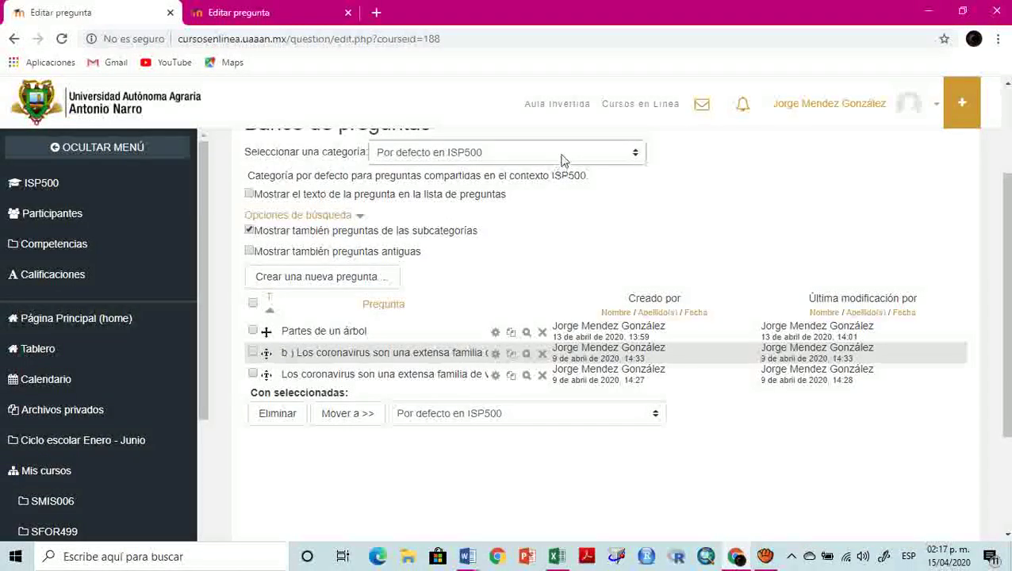
click(468, 277)
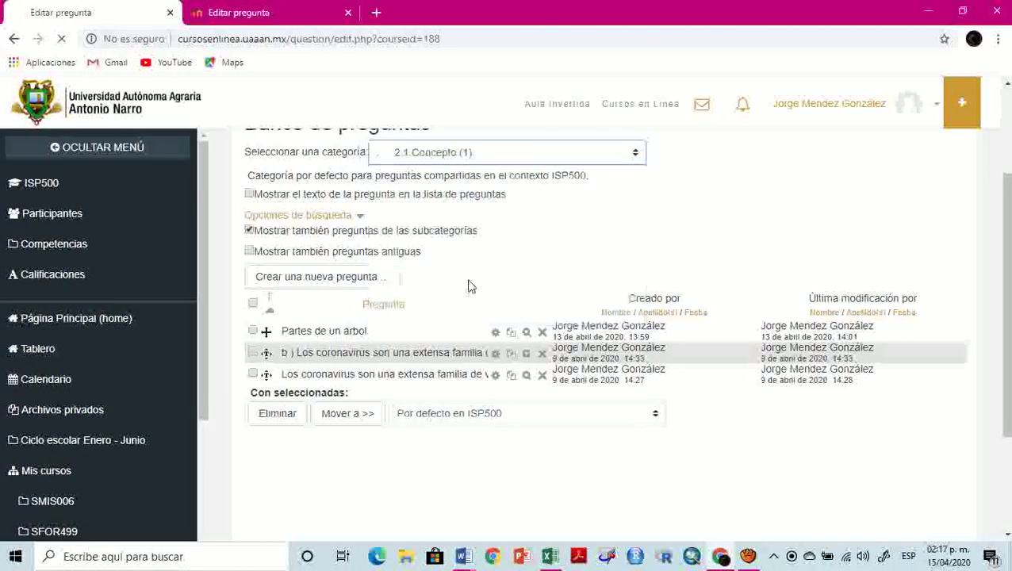
- Start a new question of the type "Calculada" in the selected category
scroll(688, 275, down, 2)
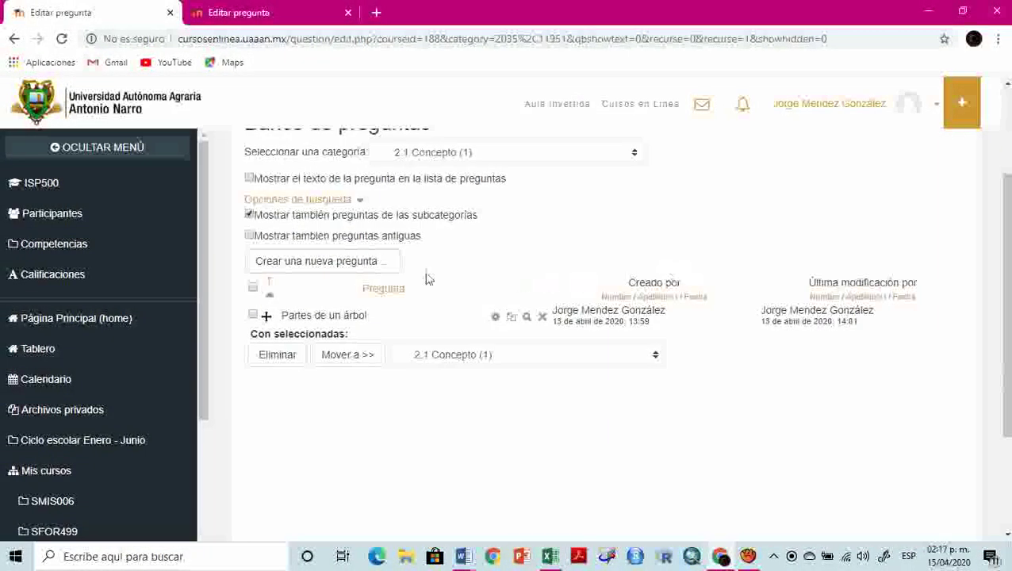
click(373, 262)
drag(481, 326, 479, 333)
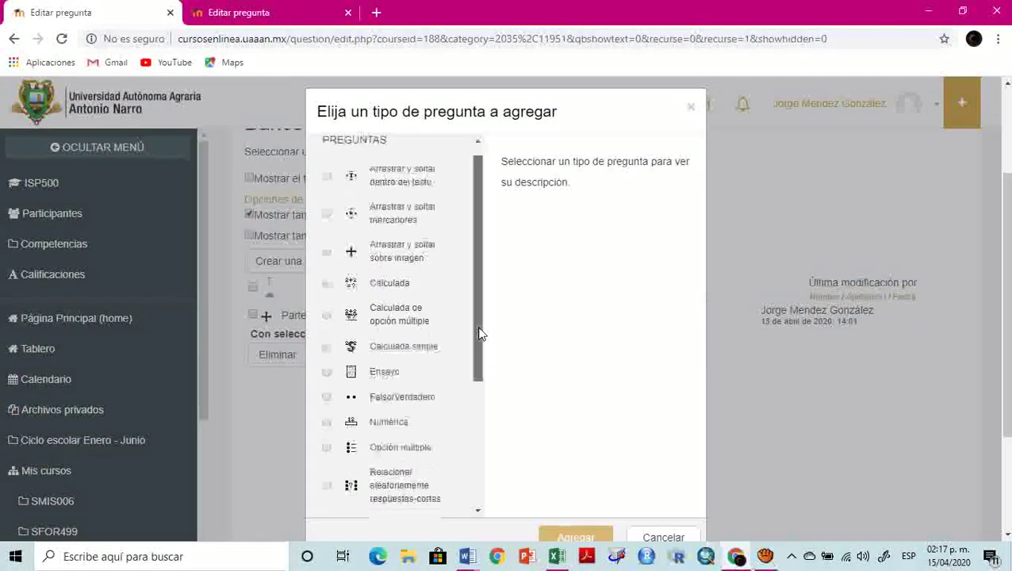
click(399, 283)
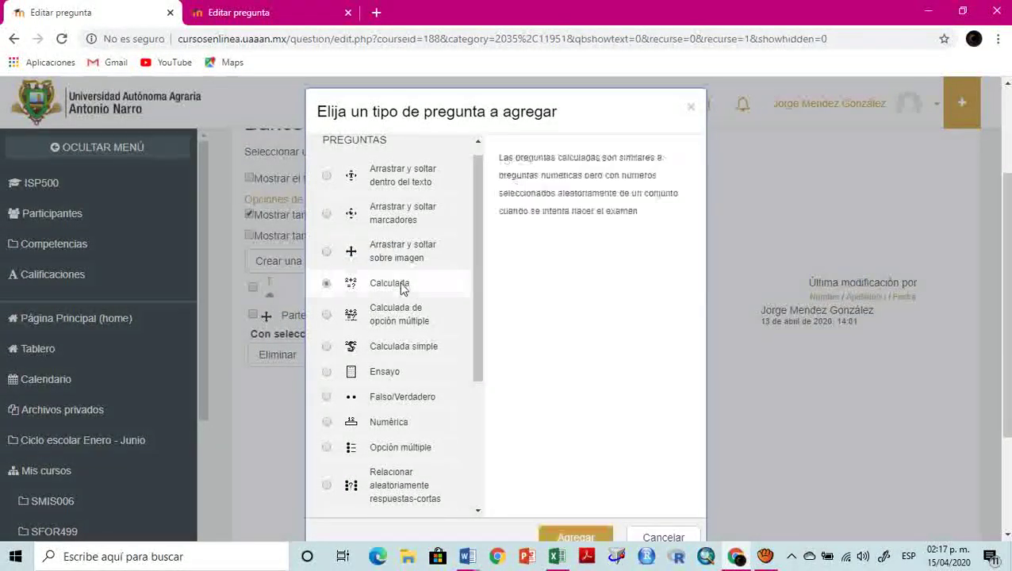
click(565, 534)
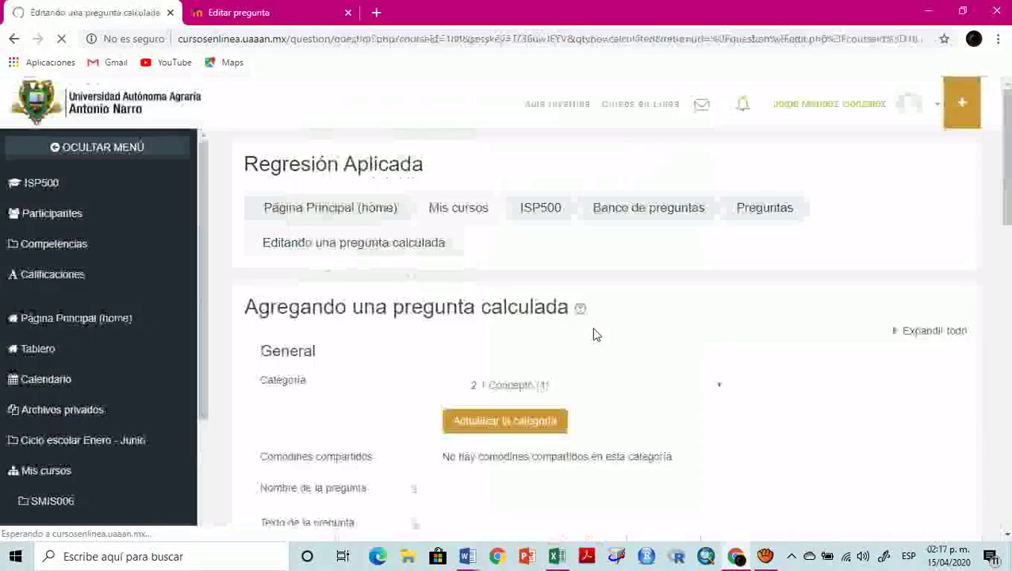
- Name the question "Cuanto es a + b", taking the text from the Word document "Preguntas Moodle"
scroll(552, 473, down, 3)
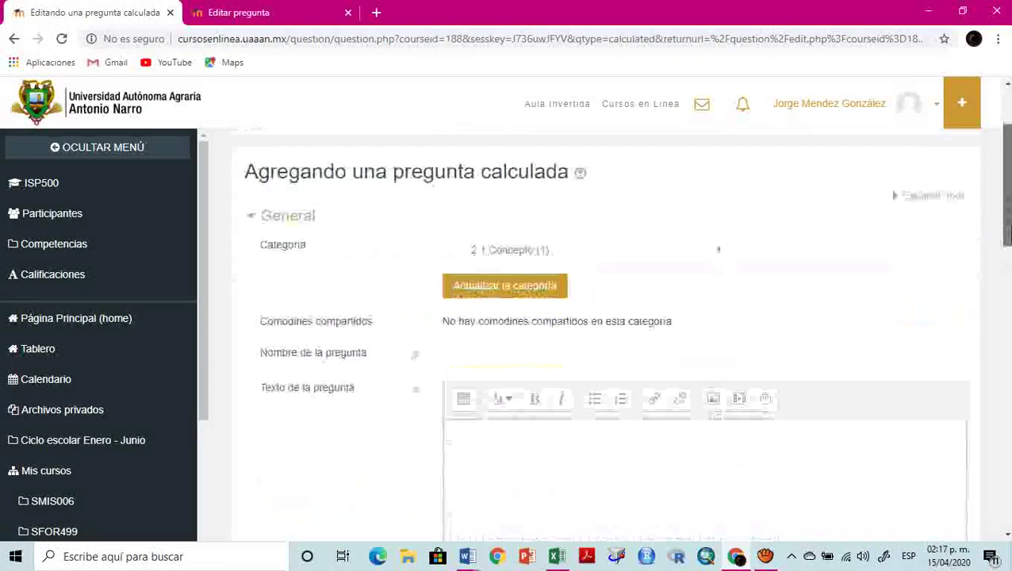
mouse_move(467, 555)
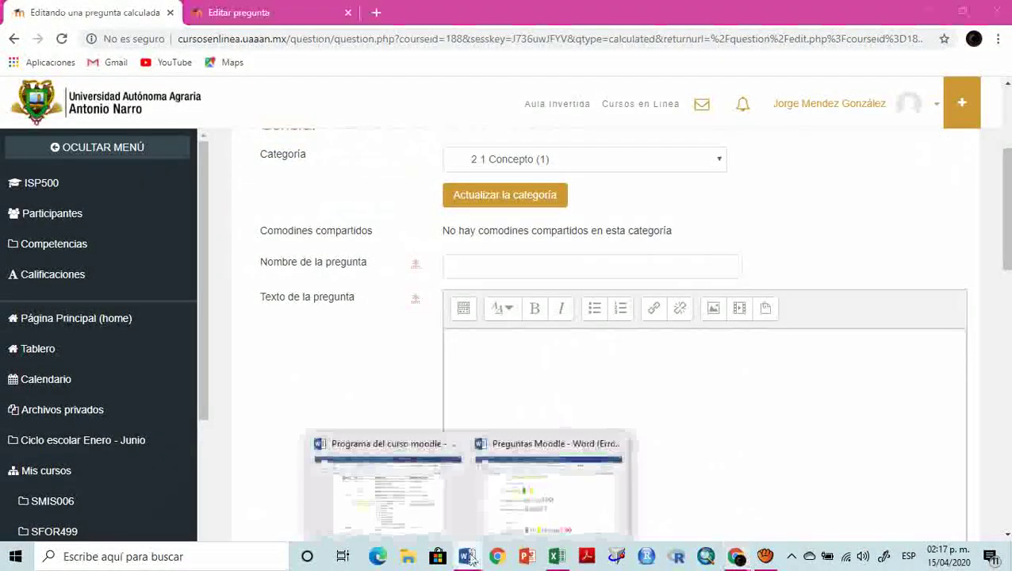
click(507, 497)
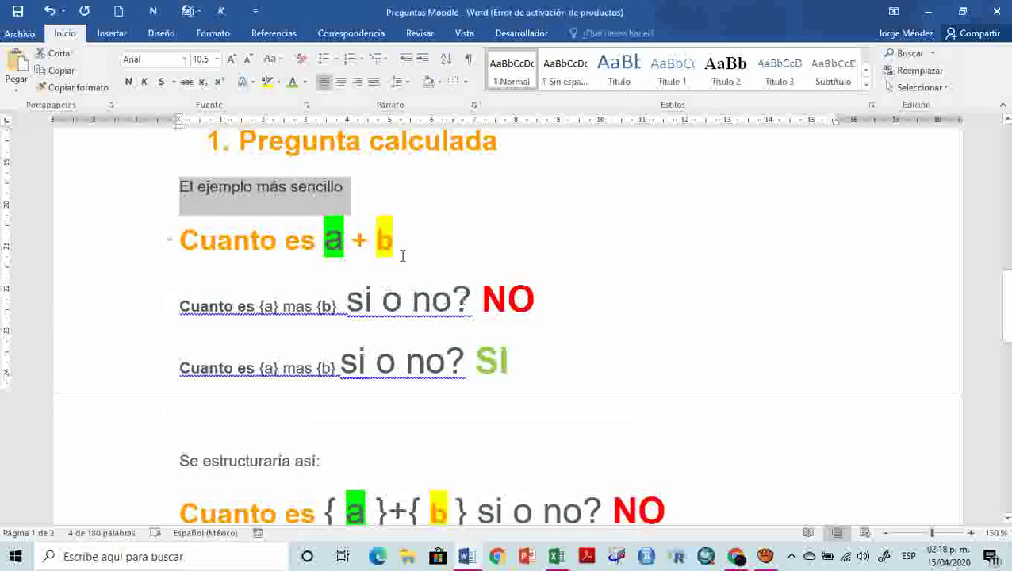
drag(402, 255, 236, 250)
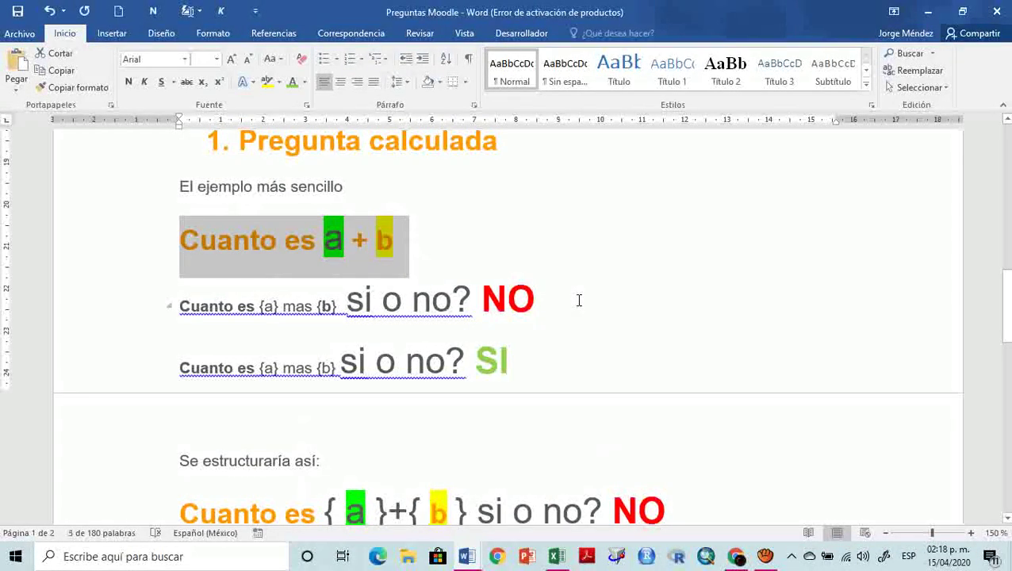
key(alt+Tab)
click(476, 266)
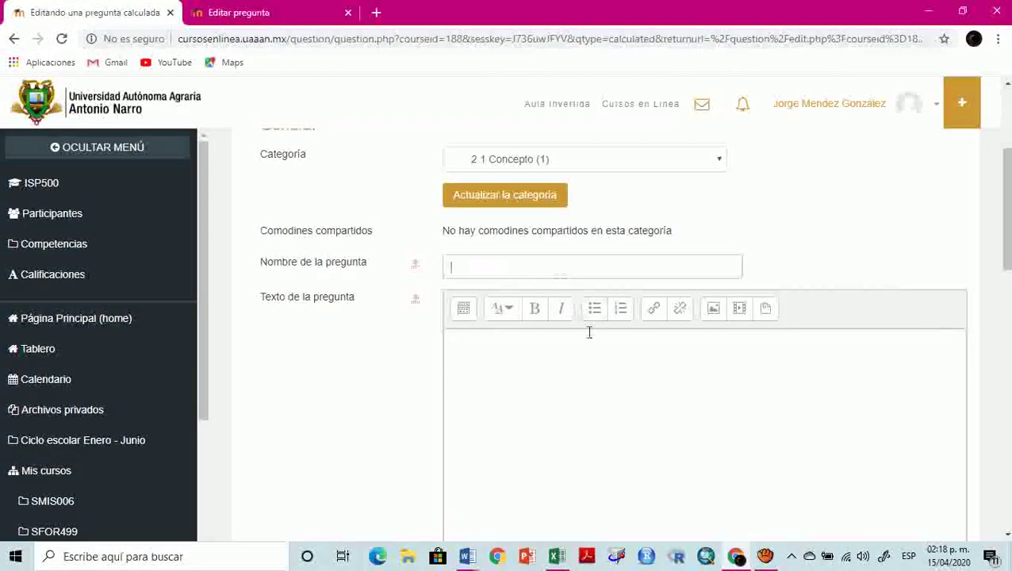
text(Cuanto es a + b)
- Copy "Cuanto es {a} mas {b}" from the Word example, without "si o no?", into the question text in Moodle
key(alt+Tab)
scroll(556, 340, down, 3)
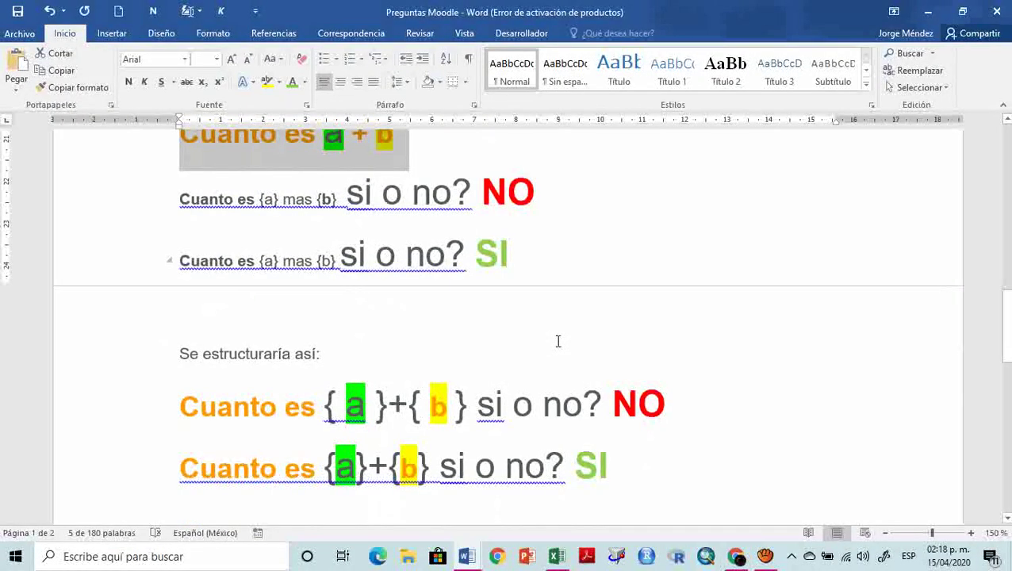
scroll(558, 341, up, 1)
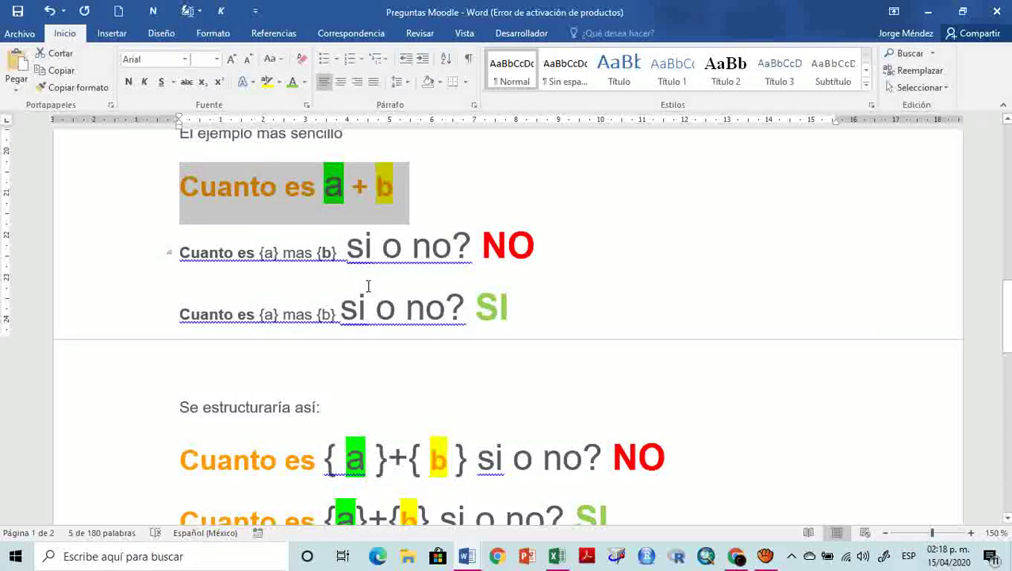
click(324, 252)
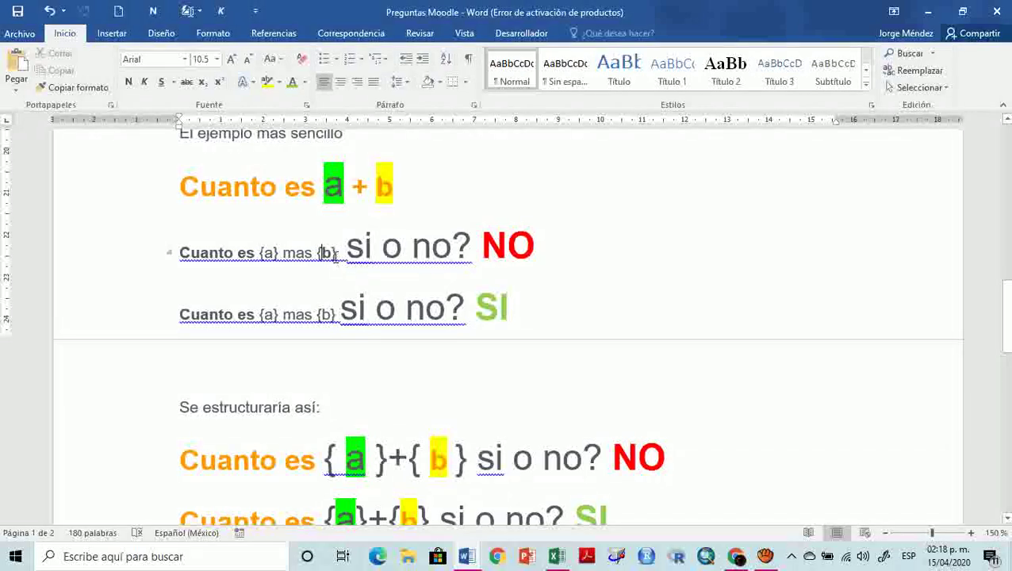
drag(335, 255, 180, 262)
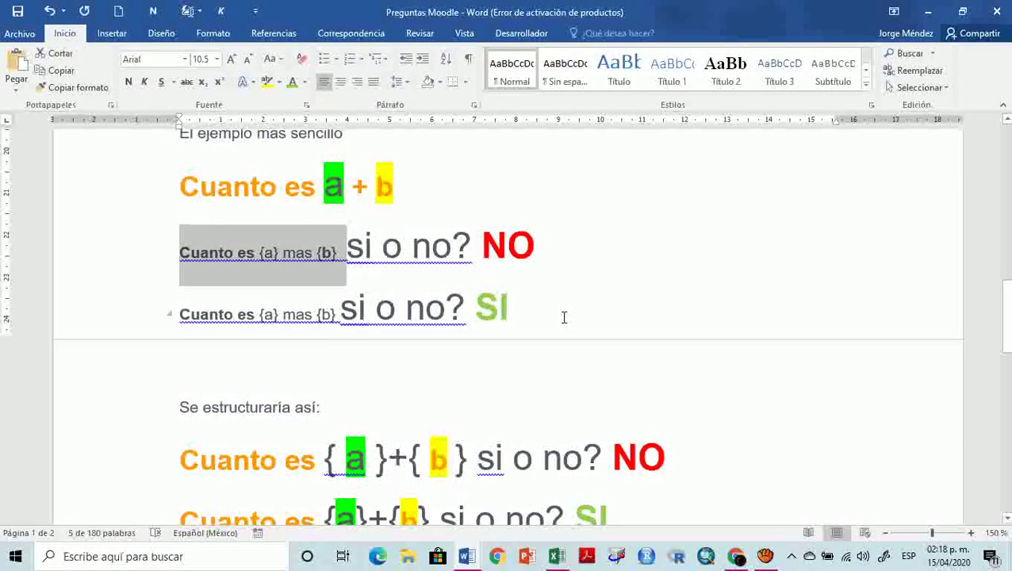
key(alt+Tab)
click(555, 365)
key(alt+Tab)
key(alt+Tab)
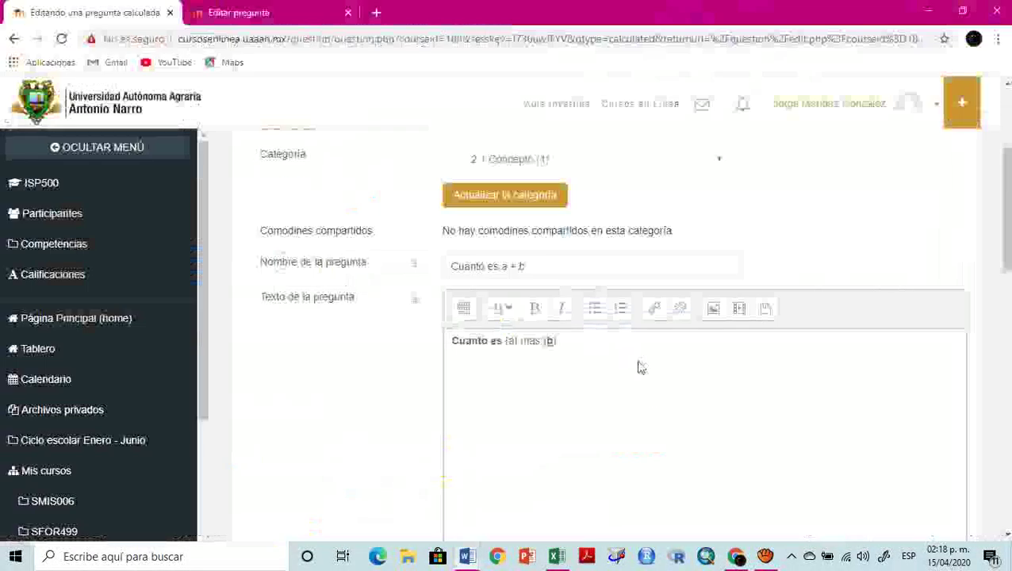
drag(535, 266, 461, 267)
click(587, 346)
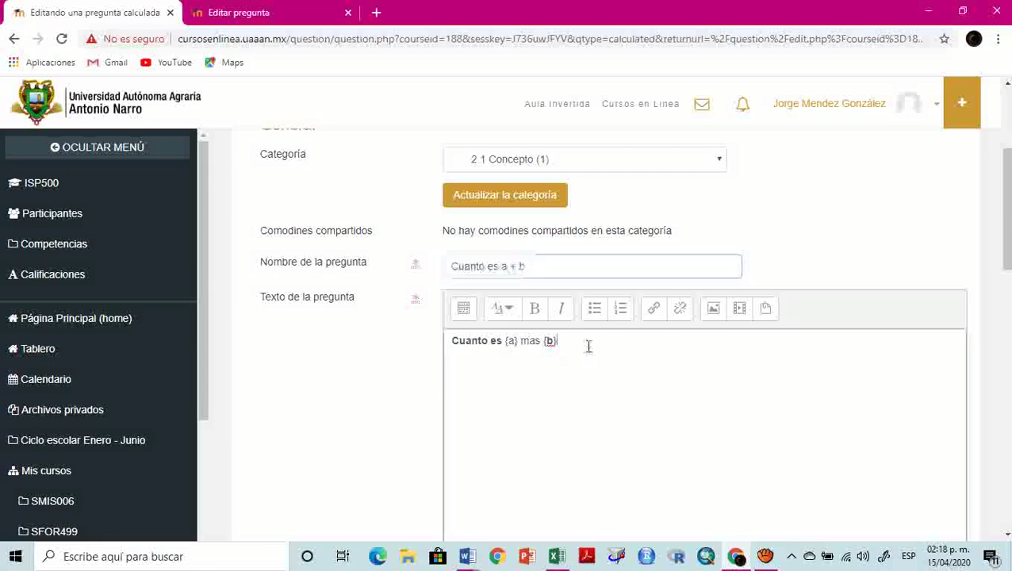
- Review the question text, default mark and general feedback fields, comparing the question text with the Word document
scroll(588, 346, down, 1)
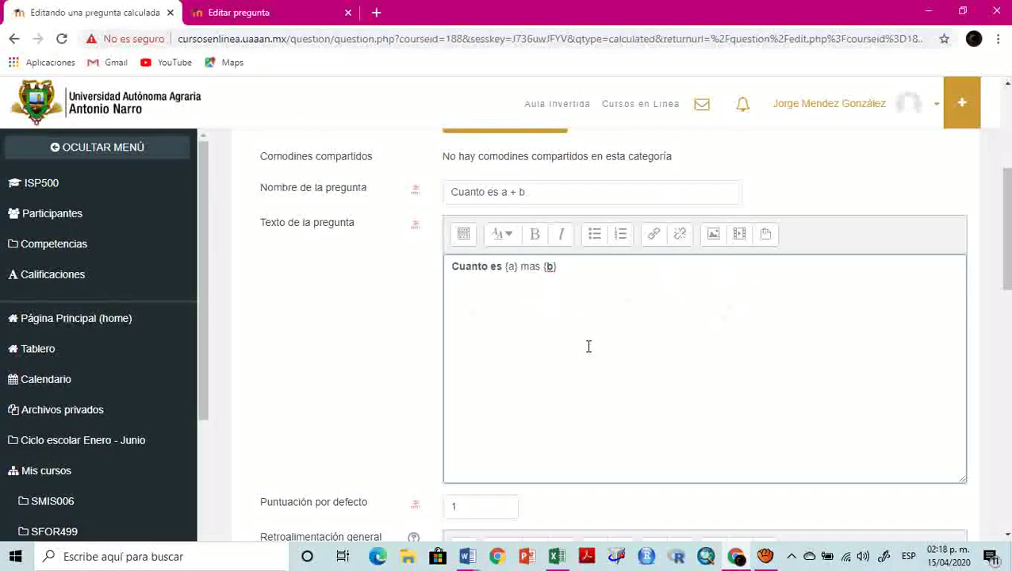
scroll(588, 346, down, 1)
key(alt+Tab)
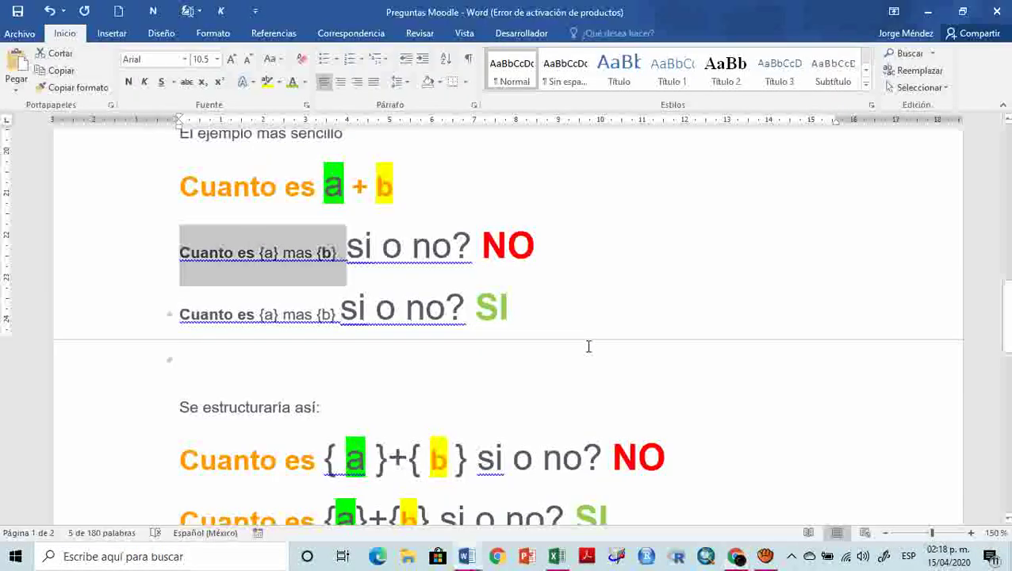
key(alt+Tab)
scroll(588, 345, down, 2)
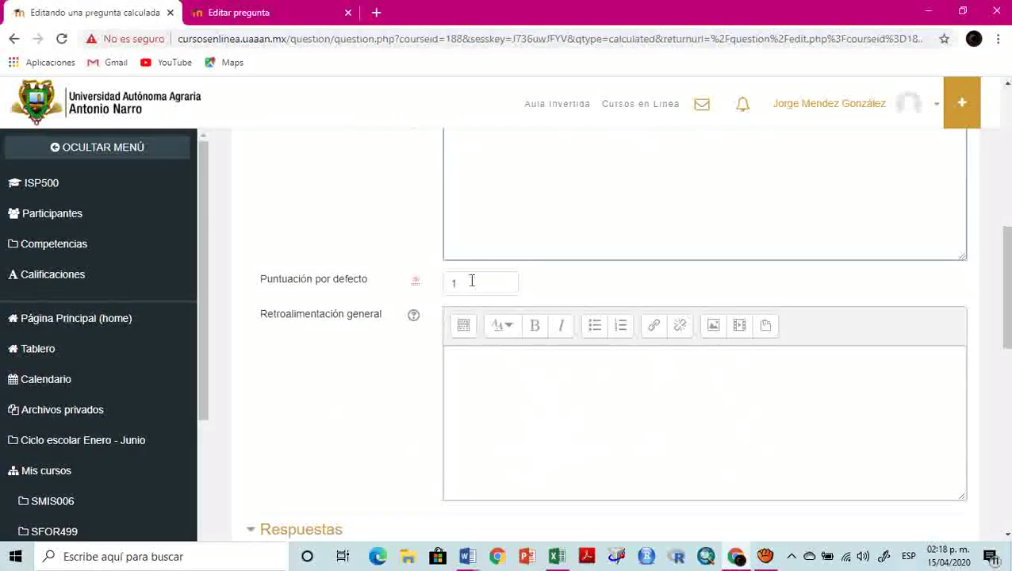
double_click(451, 282)
click(567, 362)
scroll(567, 362, down, 3)
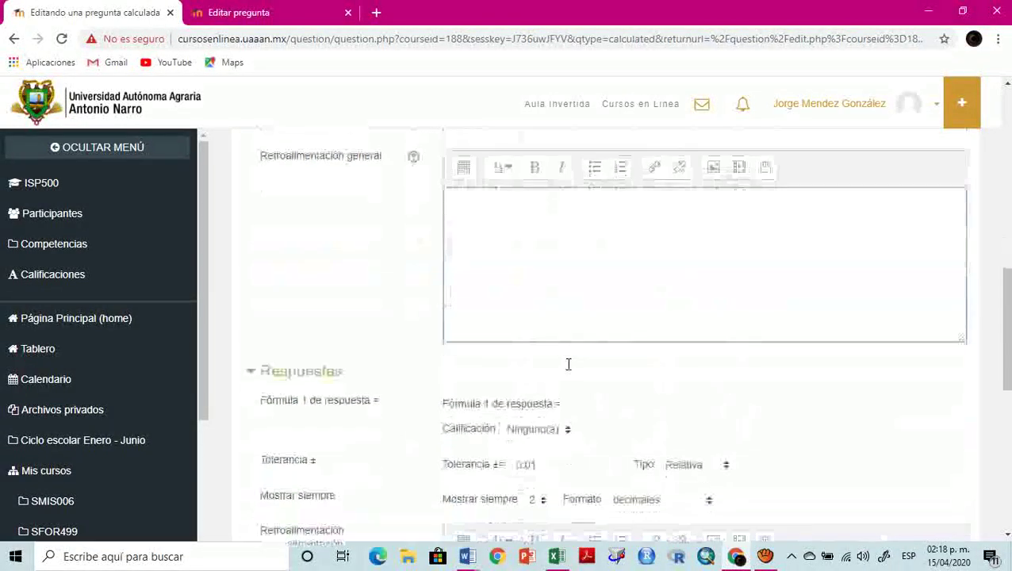
- Copy the spaced expression "{ a }+{ b }" from the "NO" example in Word into the answer 1 formula in Moodle
click(595, 342)
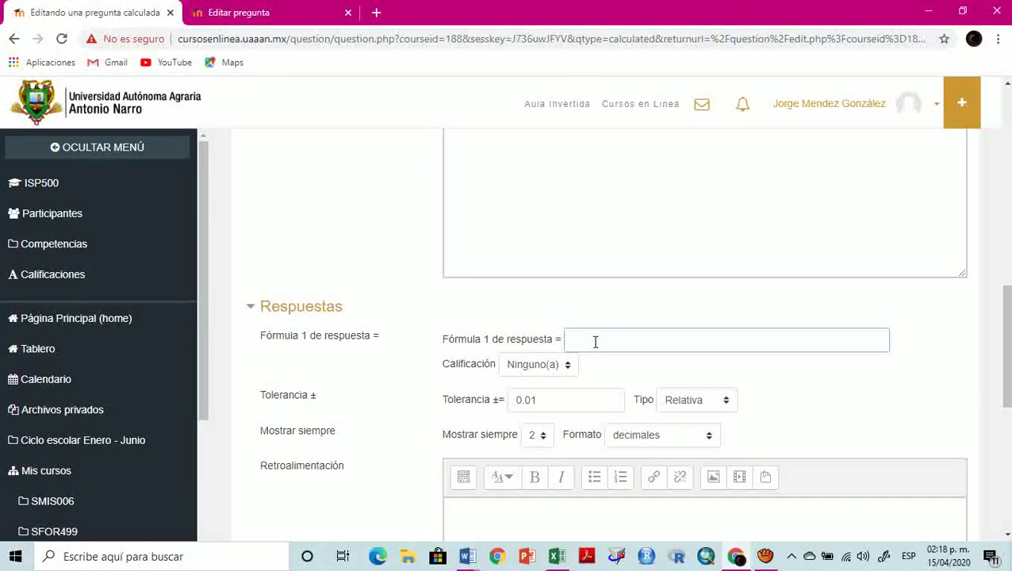
key(alt+Tab)
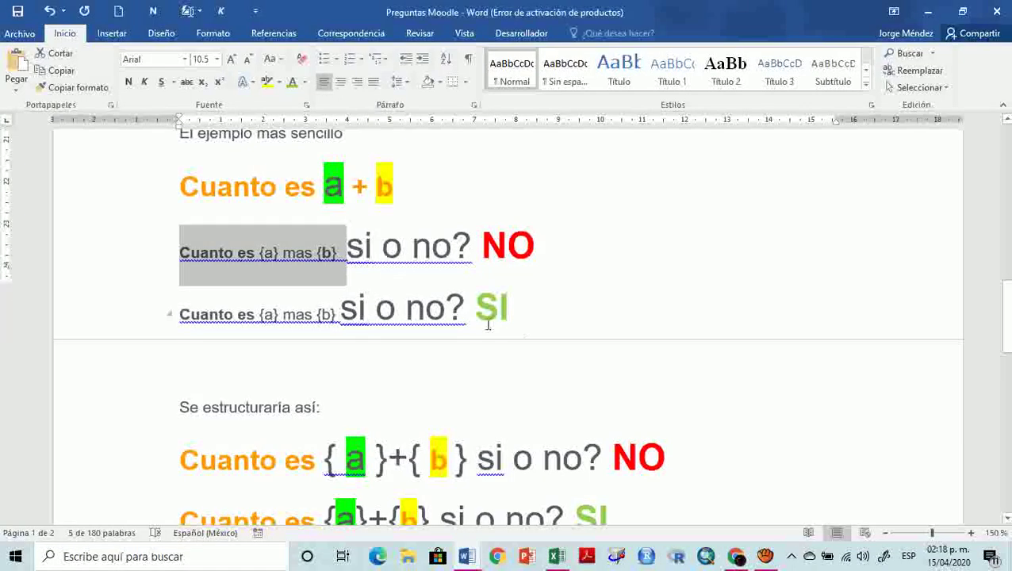
scroll(485, 322, down, 3)
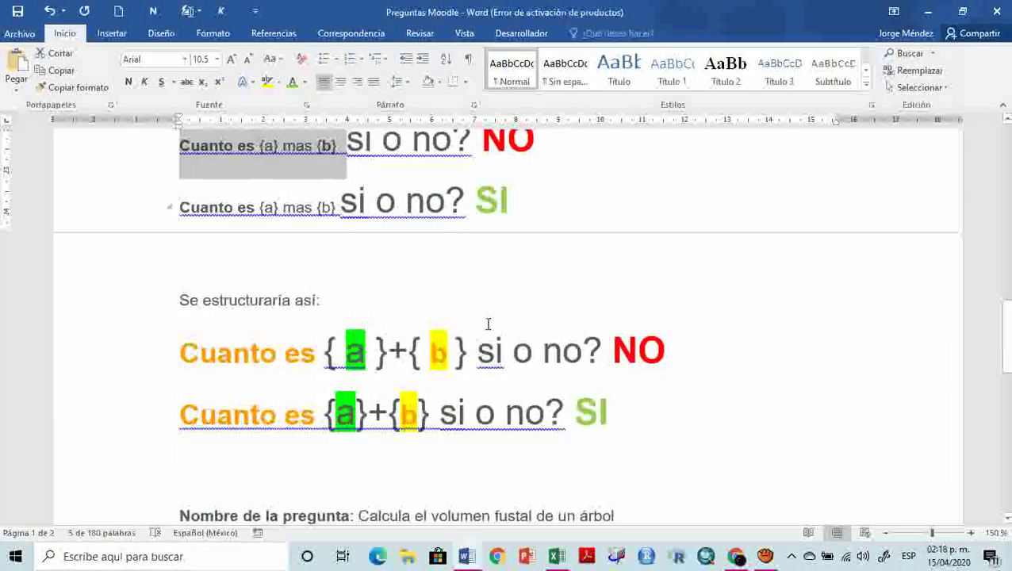
click(324, 354)
key(shift+Right)
key(shift+Right)
key(shift+Right)
key(shift+Right)
key(shift+Right)
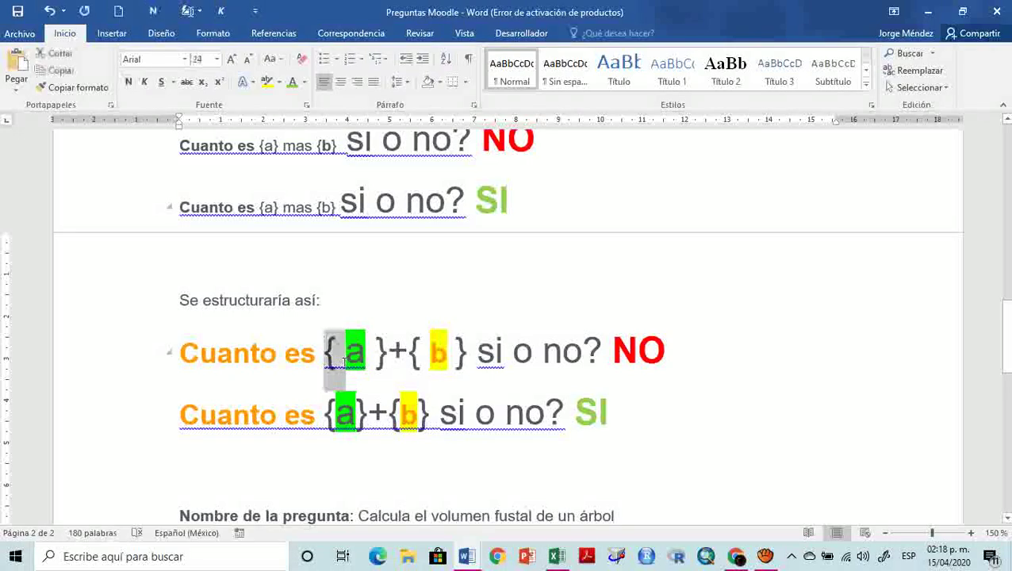
key(shift+Right)
key(shift+Right)
key(shift+Right)
key(shift+Right)
key(shift+Right)
key(shift+Right)
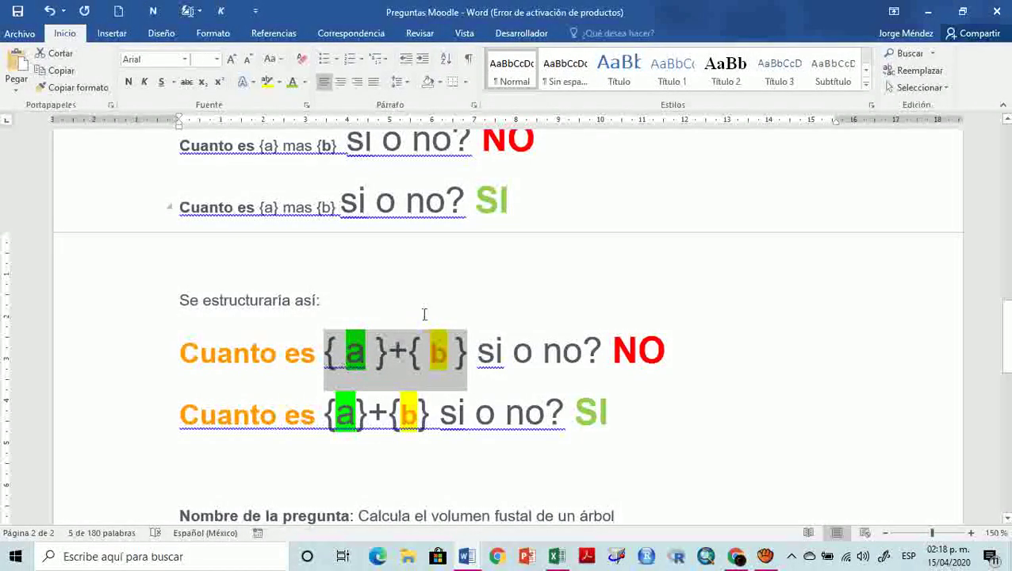
scroll(424, 315, up, 3)
click(350, 438)
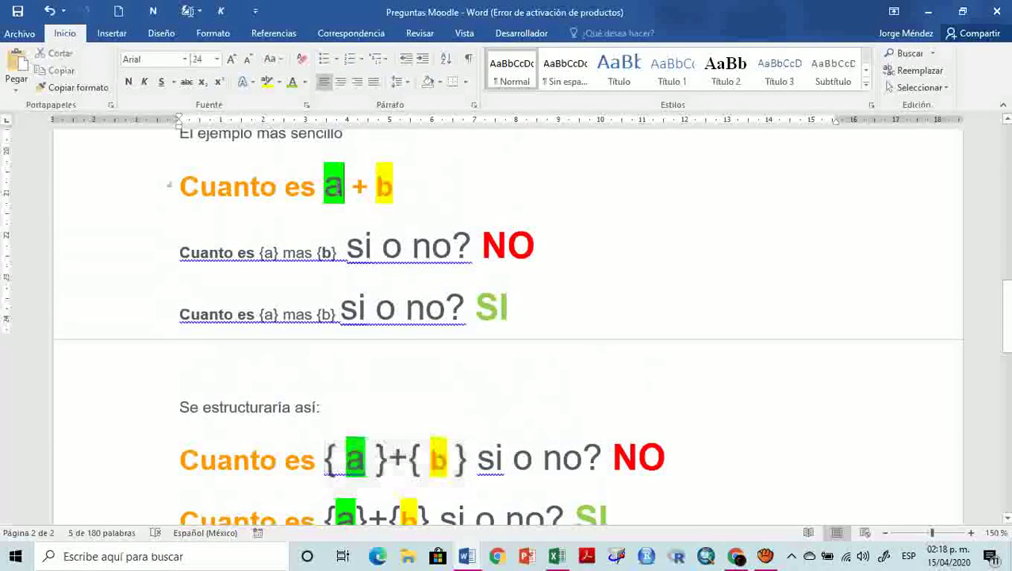
double_click(349, 437)
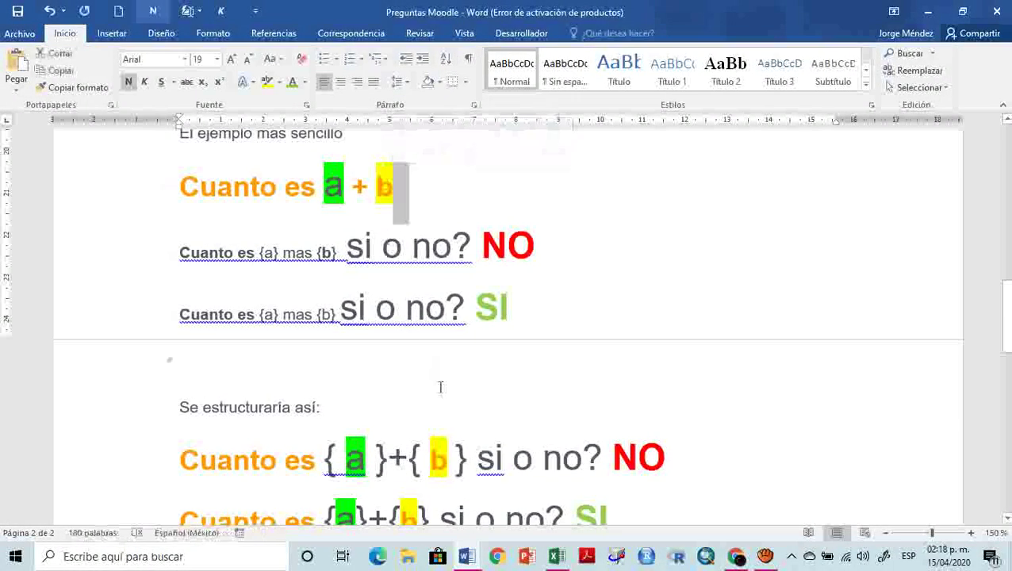
double_click(439, 459)
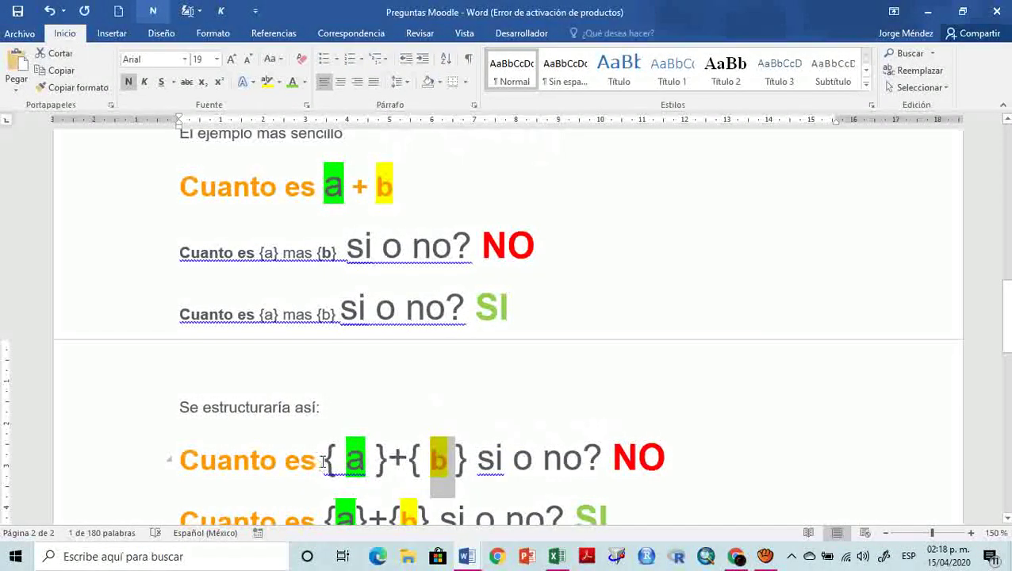
drag(327, 464, 468, 474)
key(ctrl+c)
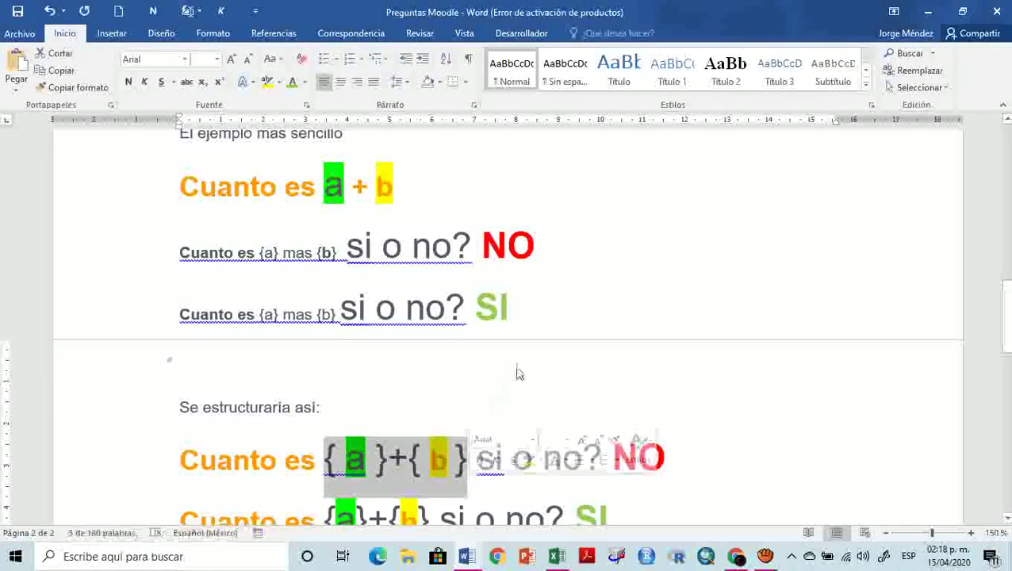
key(alt+Tab)
key(ctrl+v)
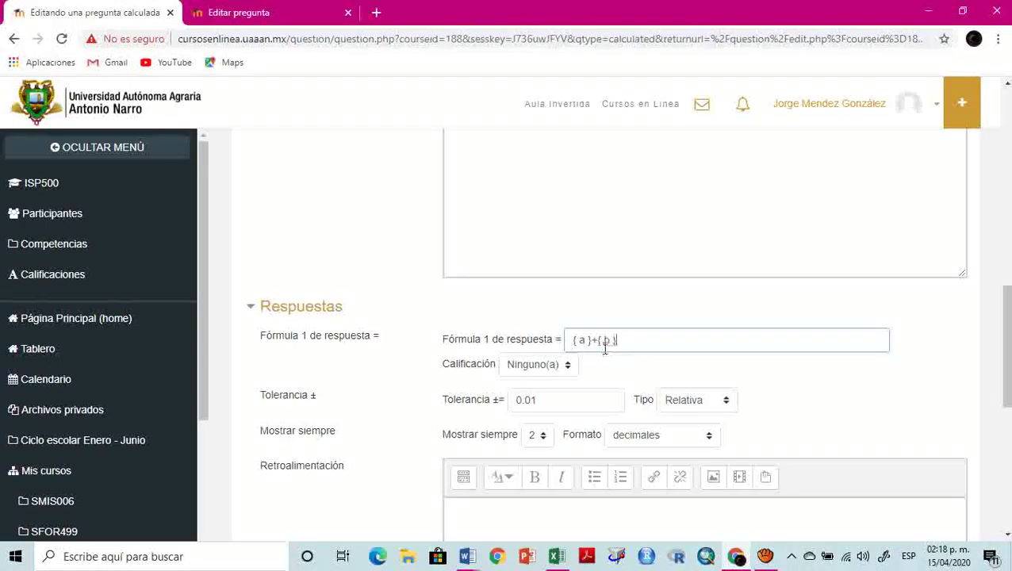
- Set the grade of answer 1 to 100% and try to save the question
click(537, 366)
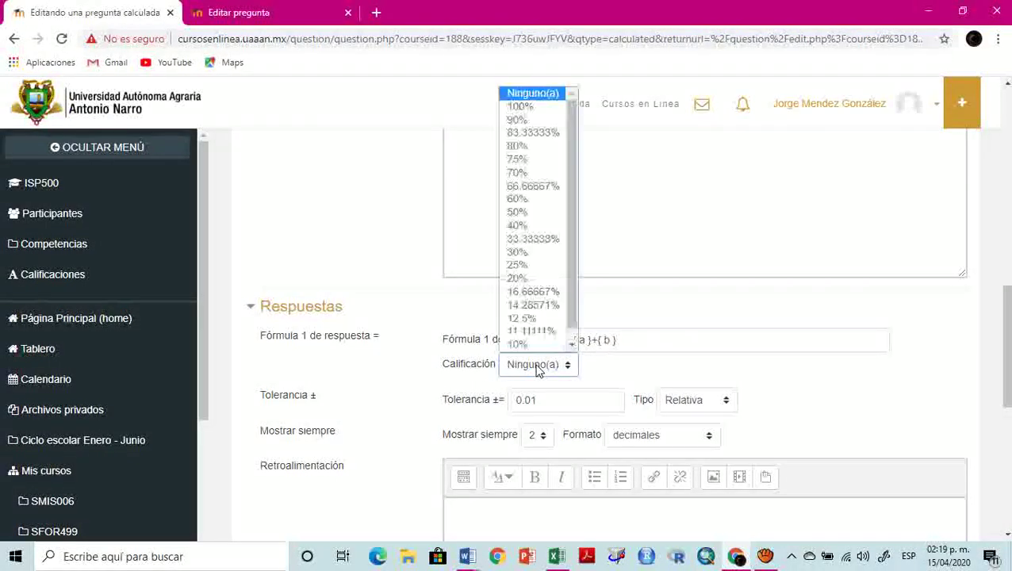
click(528, 108)
scroll(799, 388, down, 5)
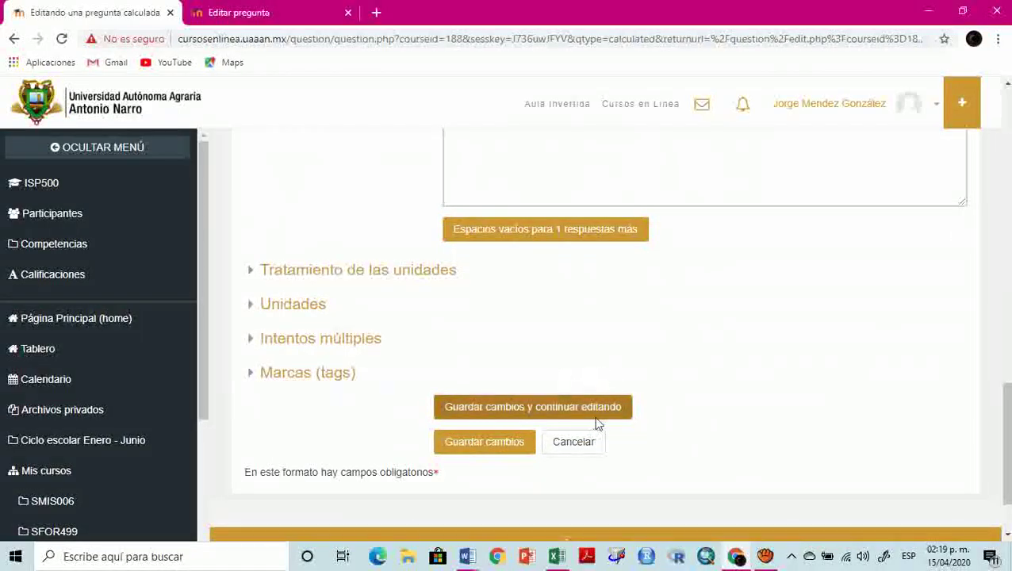
click(497, 446)
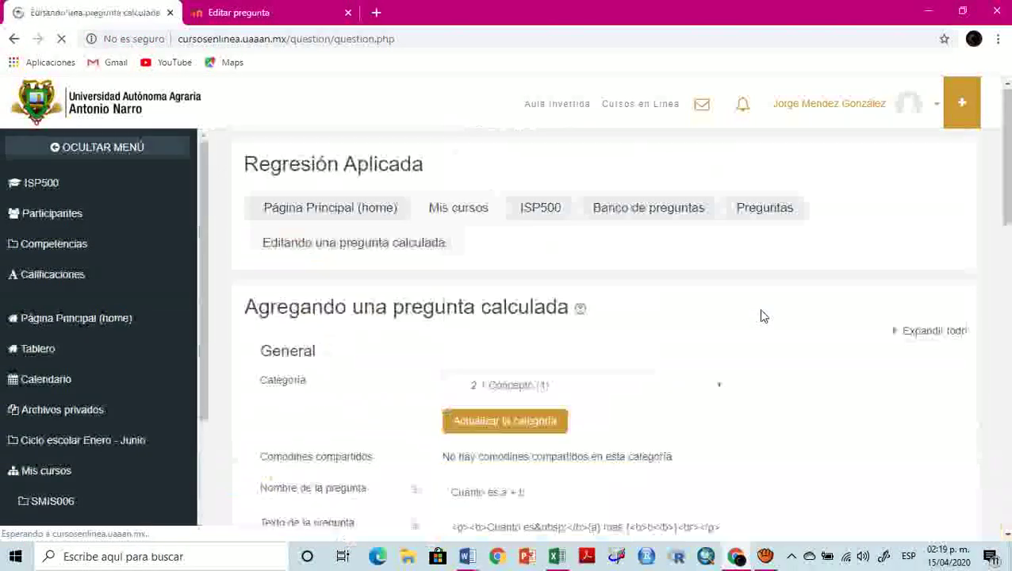
- Check the answer formula in the form against the "NO" and "SI" examples in the Word document
scroll(760, 317, down, 12)
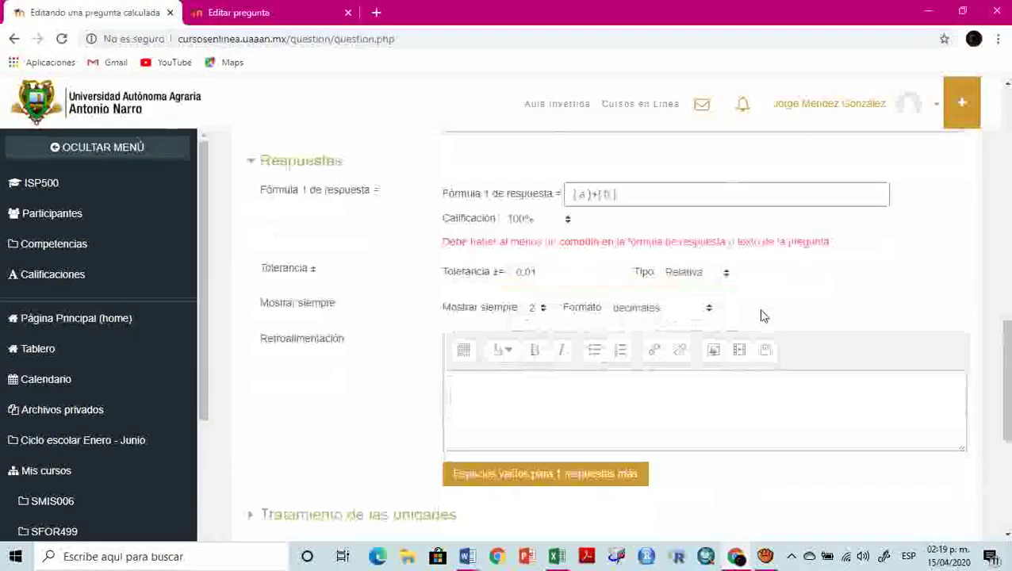
scroll(761, 316, up, 4)
scroll(760, 317, down, 3)
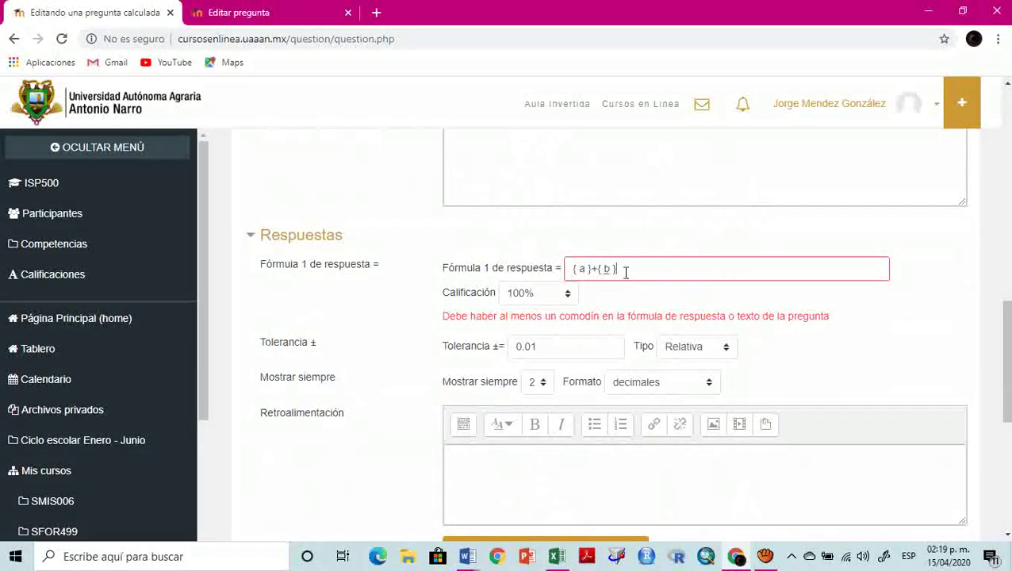
key(alt+Tab)
scroll(623, 353, down, 3)
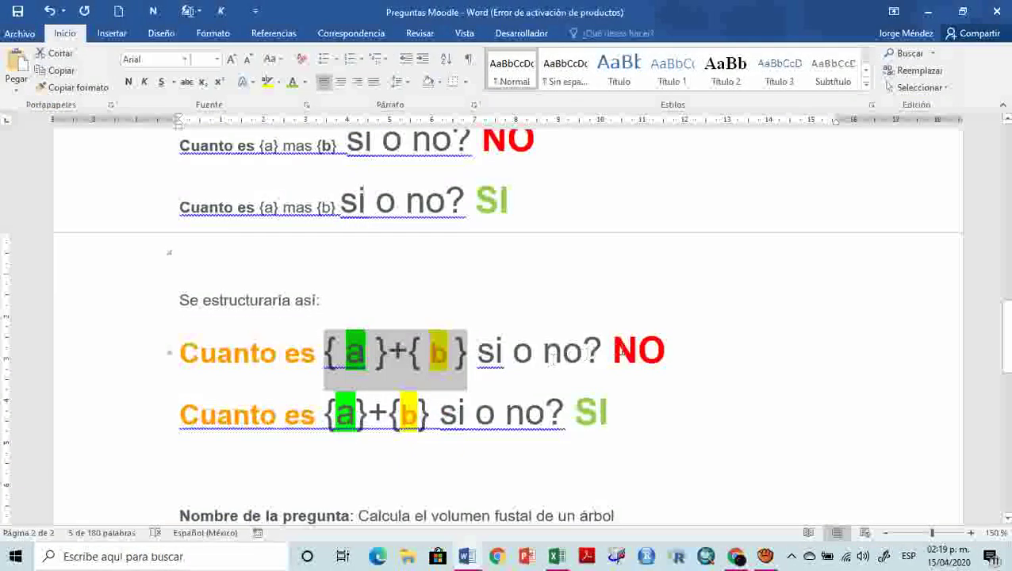
click(623, 353)
drag(655, 349, 612, 354)
click(337, 359)
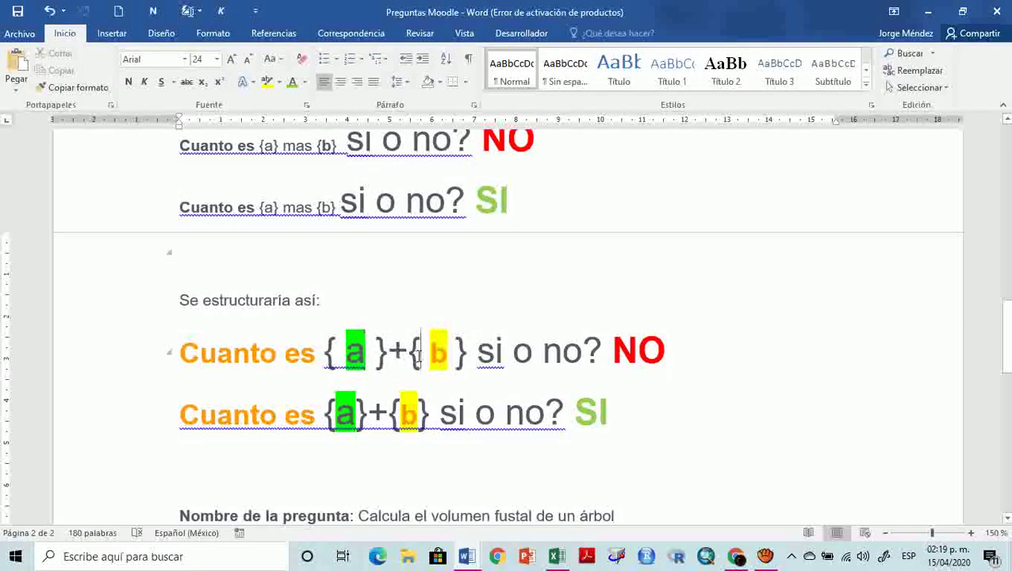
click(445, 358)
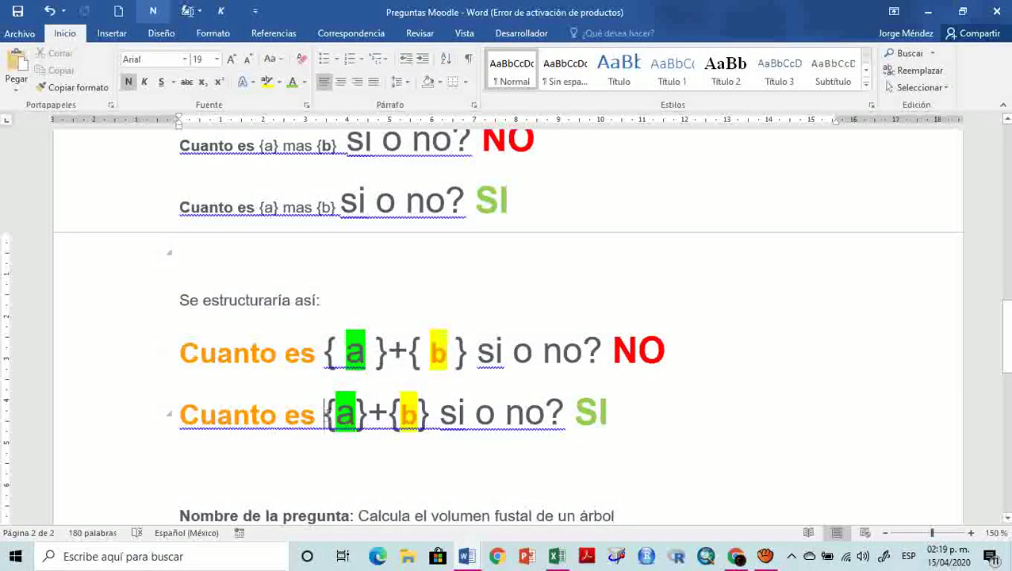
- Replace the answer 1 formula with "{a}+{b}", copied without spaces from the "SI" example in Word, and save the question
key(shift+Right)
key(shift+Right)
key(shift+Right)
key(shift+Right)
key(shift+Right)
key(shift+Right)
key(shift+Right)
key(ctrl+c)
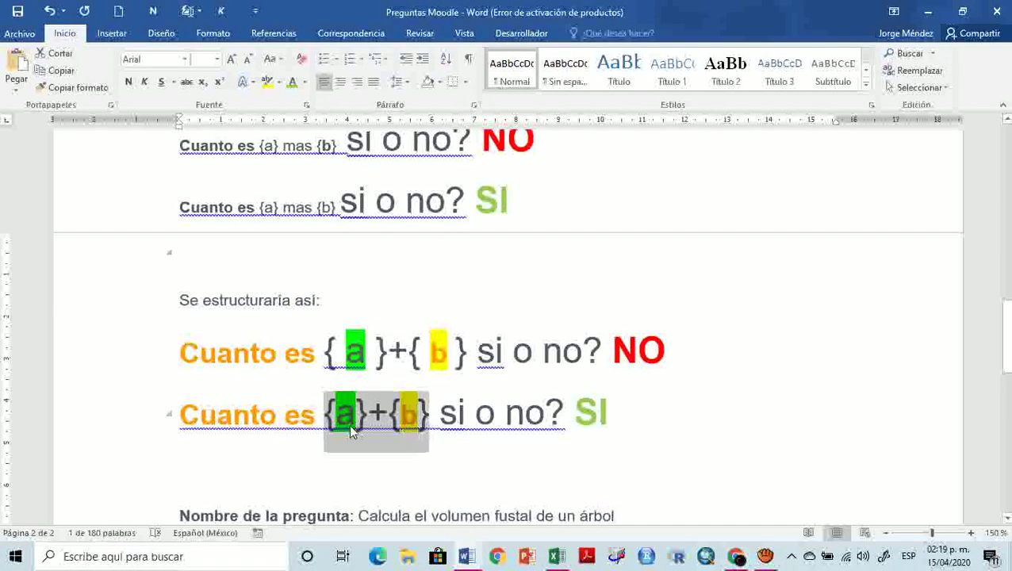
key(alt+Tab)
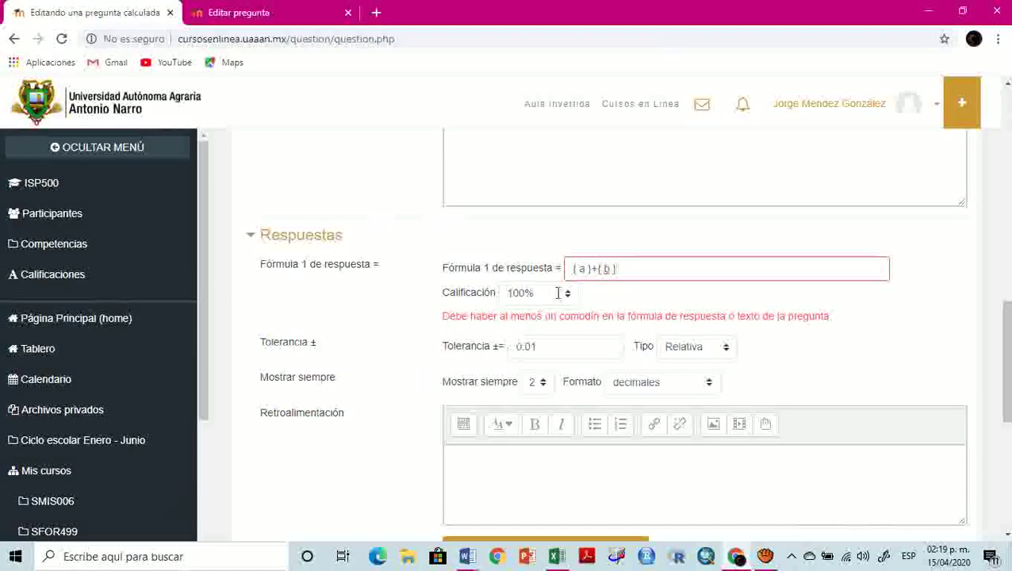
key(ctrl+v)
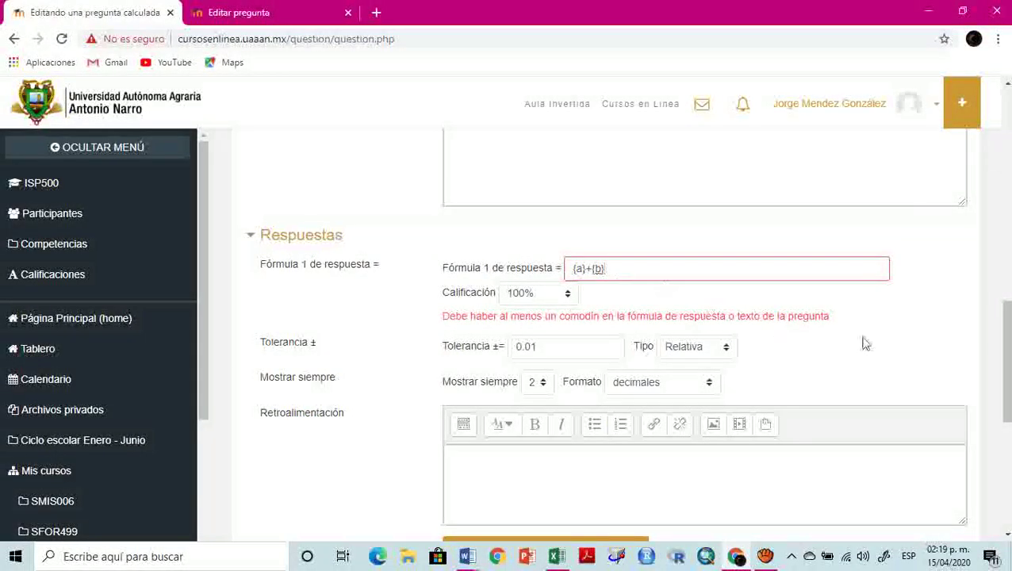
scroll(863, 342, down, 5)
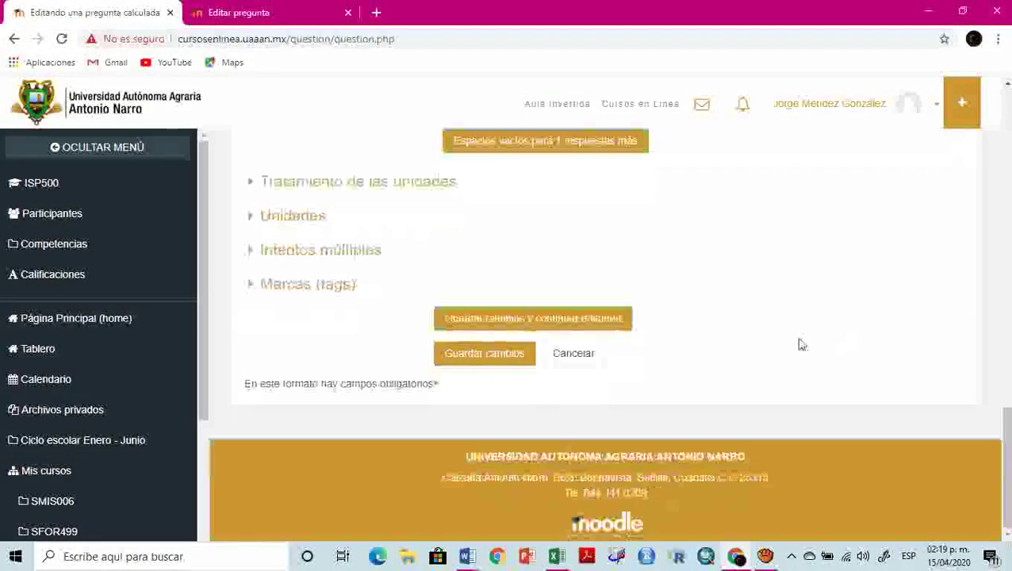
click(524, 358)
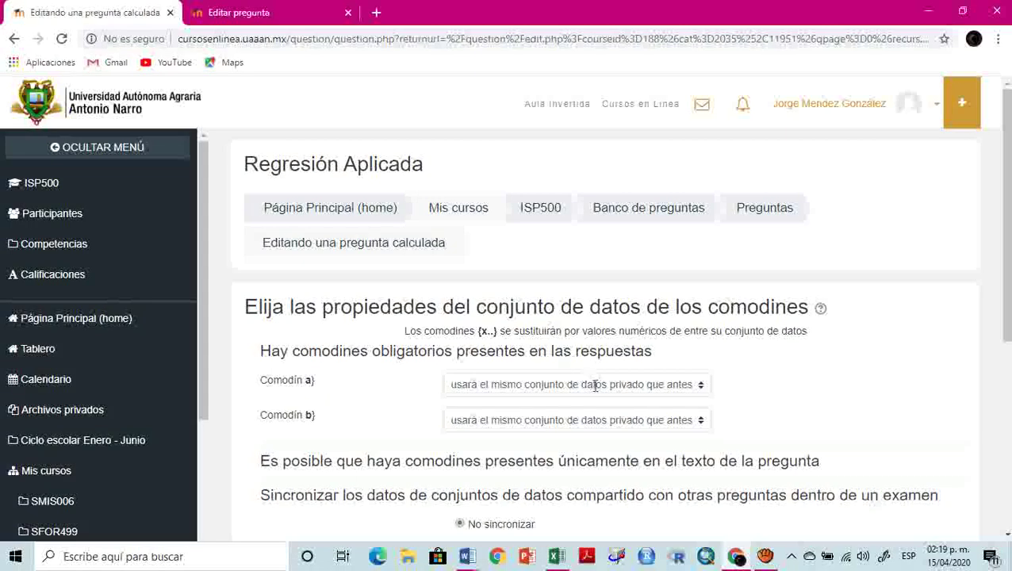
- Compare the wildcards with the Word example, then accept their dataset properties with "No sincronizar" and continue to the next page
key(alt+Tab)
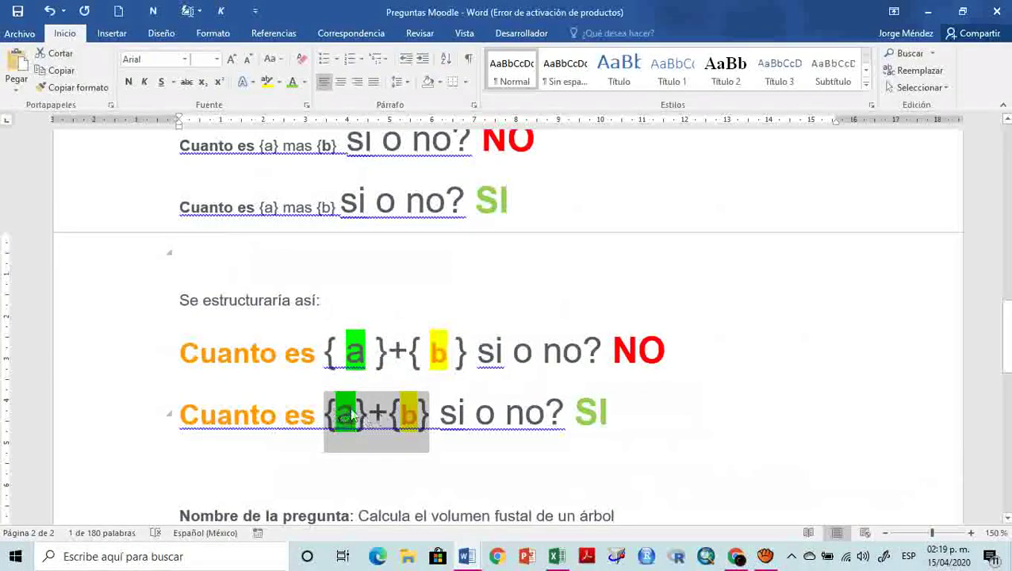
click(338, 366)
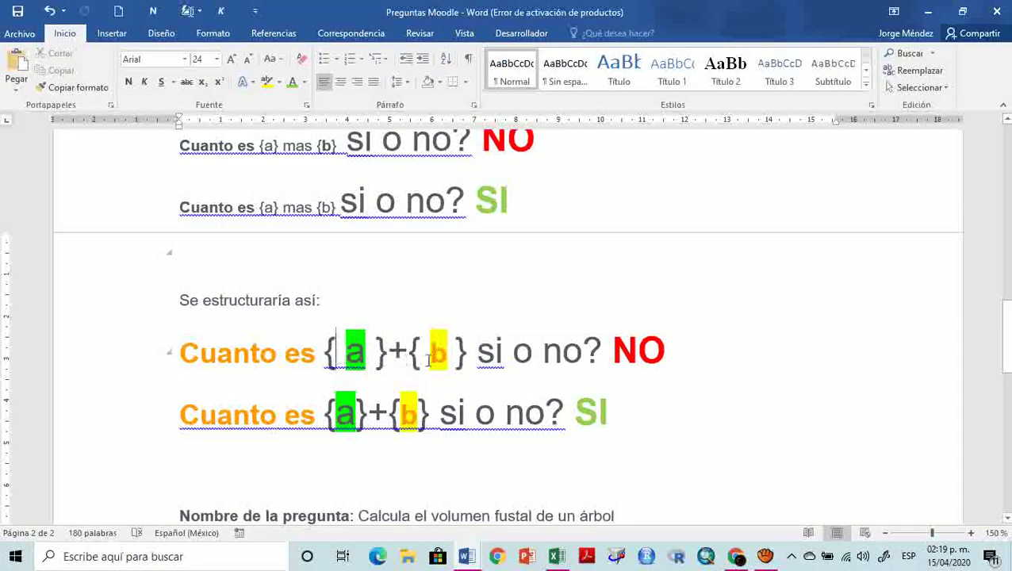
key(alt+Tab)
scroll(748, 373, down, 3)
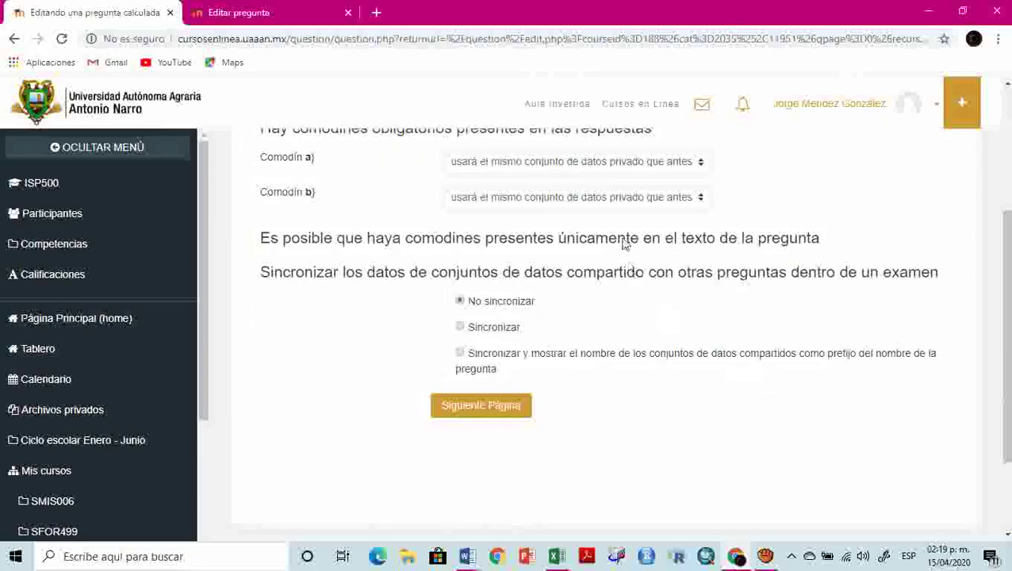
scroll(646, 360, up, 1)
click(501, 487)
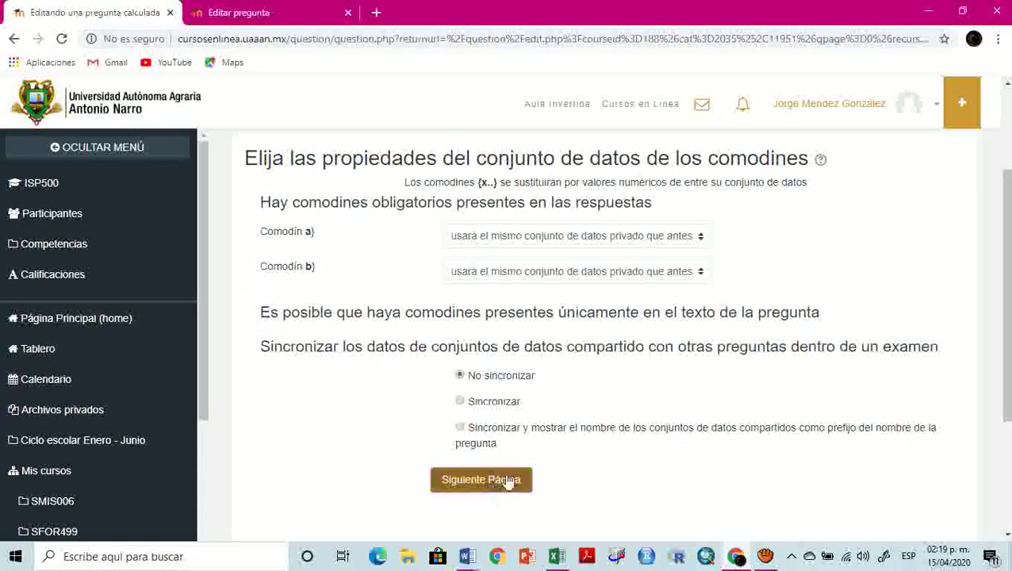
- Review the value and the minimum and maximum range fields of wildcard a in the item to add
scroll(823, 319, down, 3)
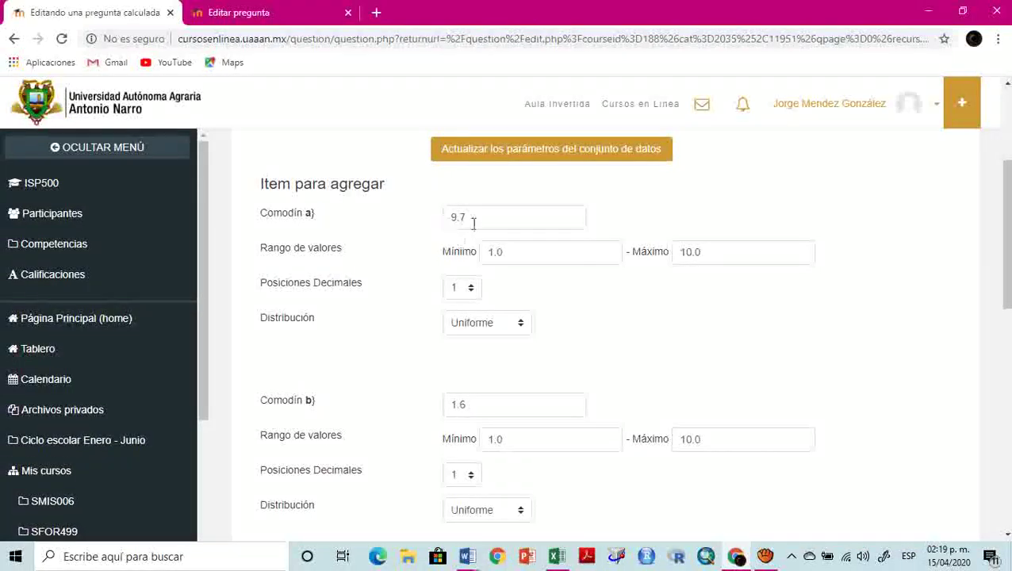
drag(489, 219, 444, 215)
click(534, 255)
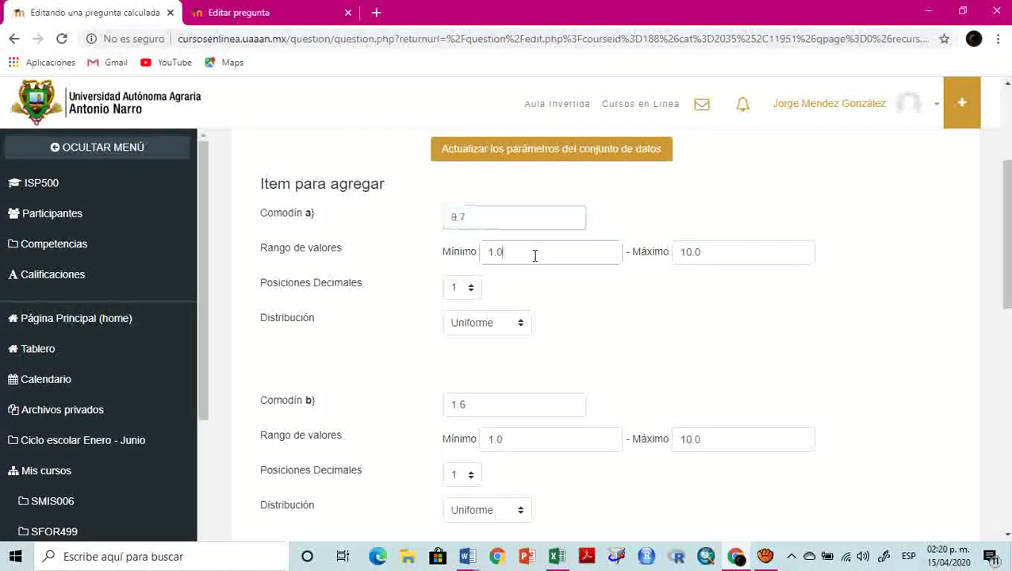
double_click(458, 217)
drag(507, 252, 492, 252)
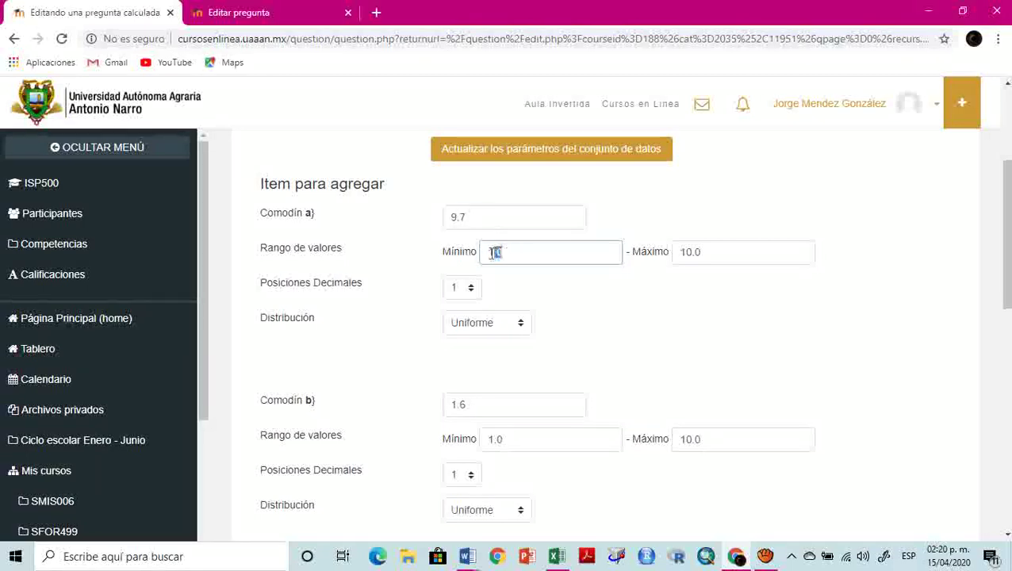
click(713, 252)
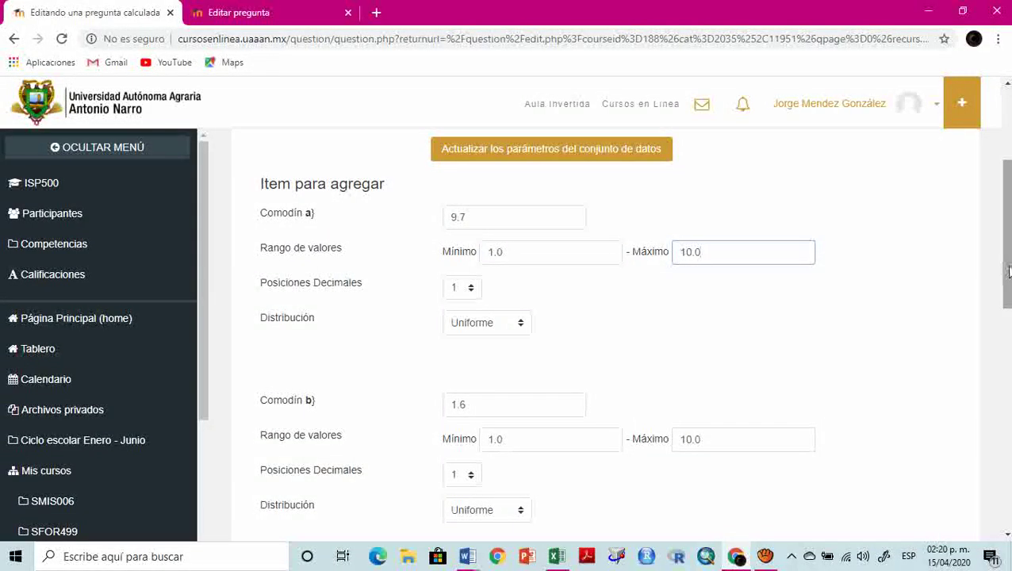
- Set the maximum of the value range to 100 for wildcard a and 1000 for wildcard b
mouse_move(1004, 270)
mouse_down()
mouse_move(1007, 284)
mouse_move(1006, 273)
mouse_up()
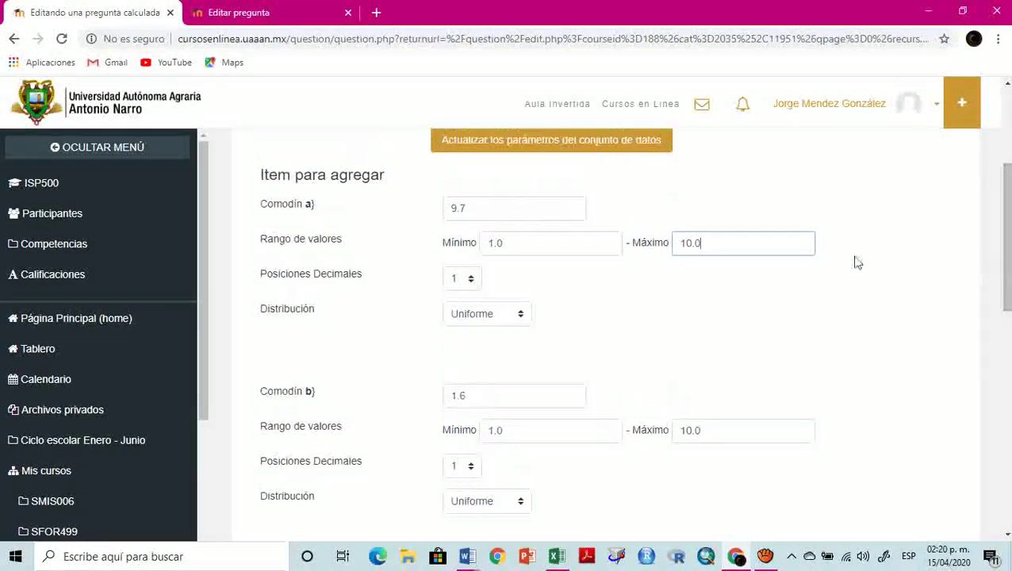
click(528, 243)
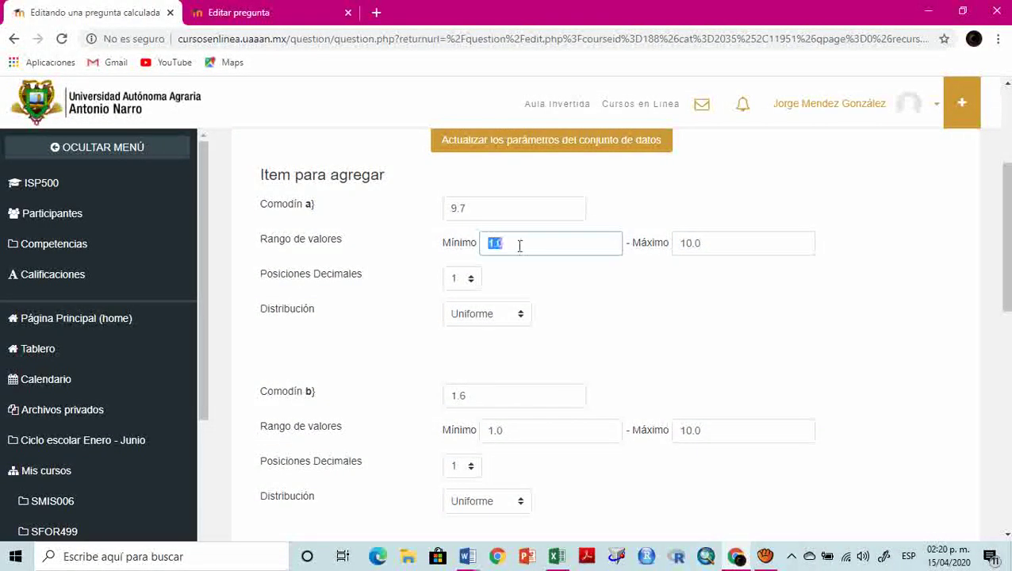
drag(727, 246, 688, 246)
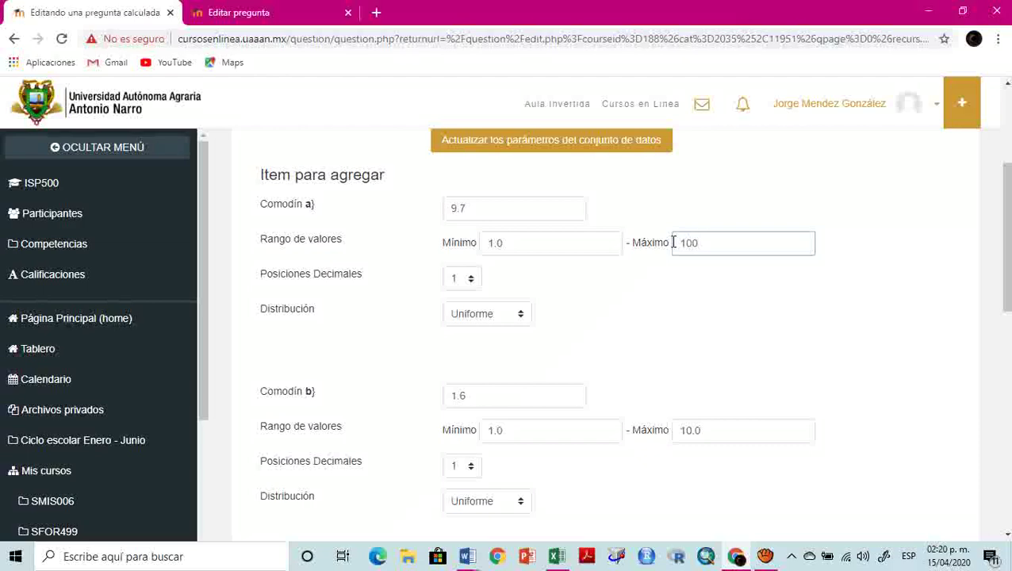
drag(711, 433, 658, 435)
text(1)
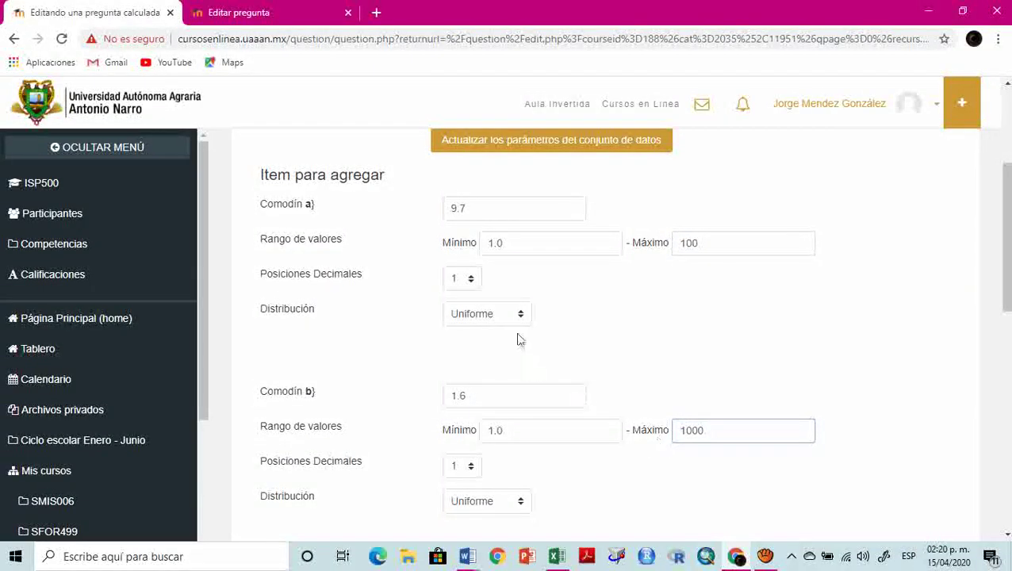
- Set the decimal places of both wildcards a and b to 2
click(467, 278)
click(462, 328)
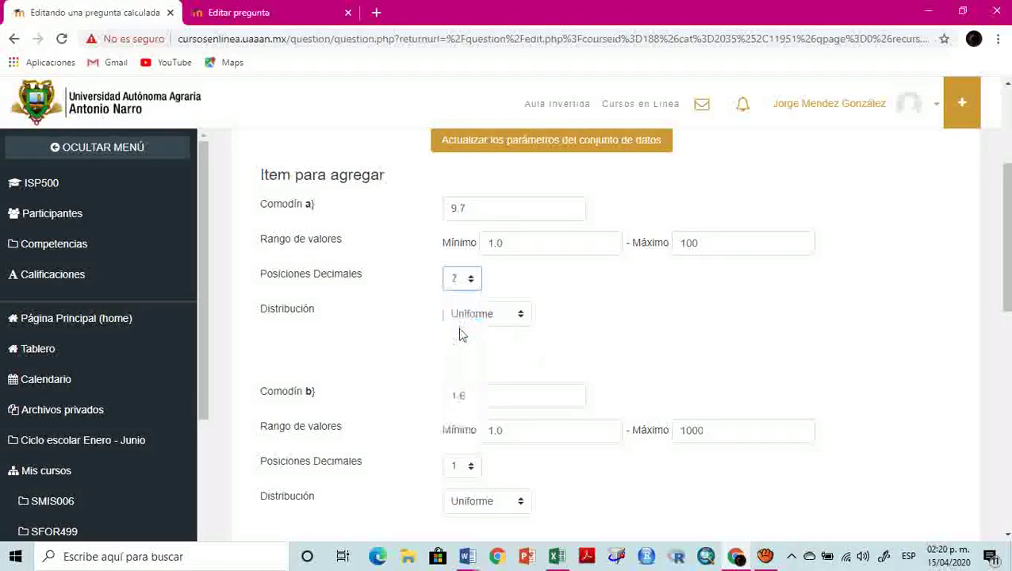
click(463, 467)
click(462, 341)
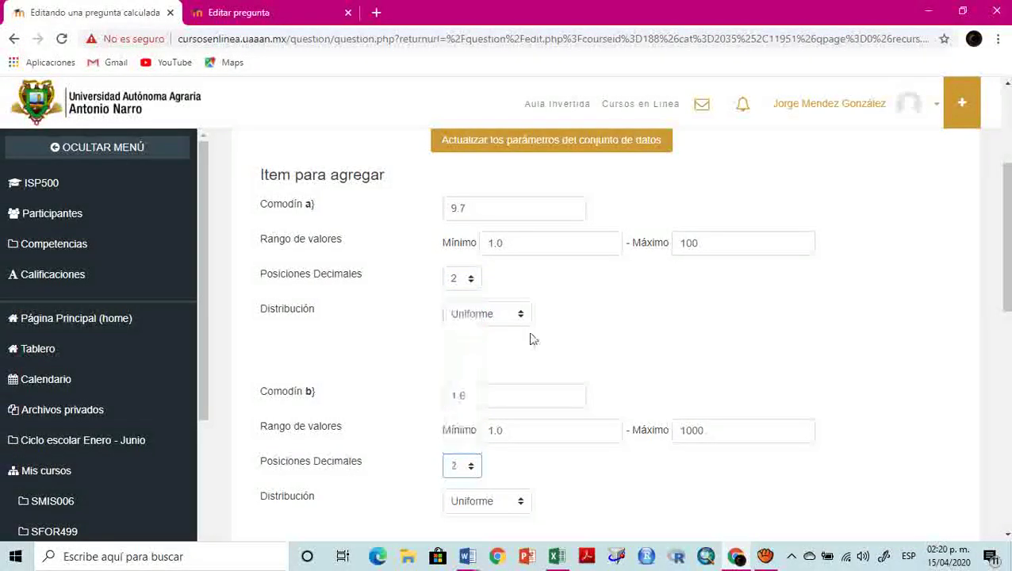
- Add 20 new sets of wildcard values to the question and save the changes
scroll(629, 340, down, 3)
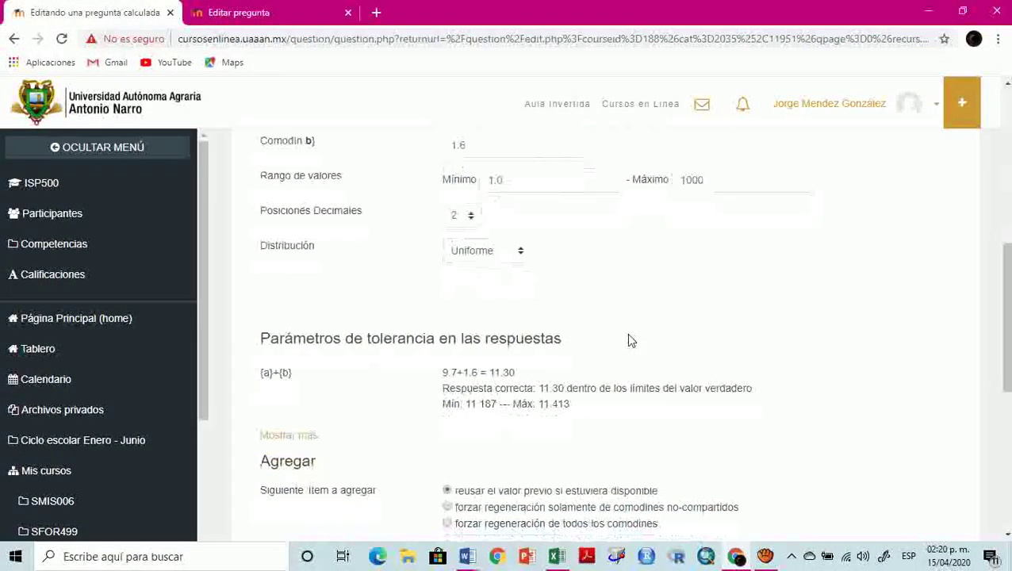
scroll(629, 340, down, 4)
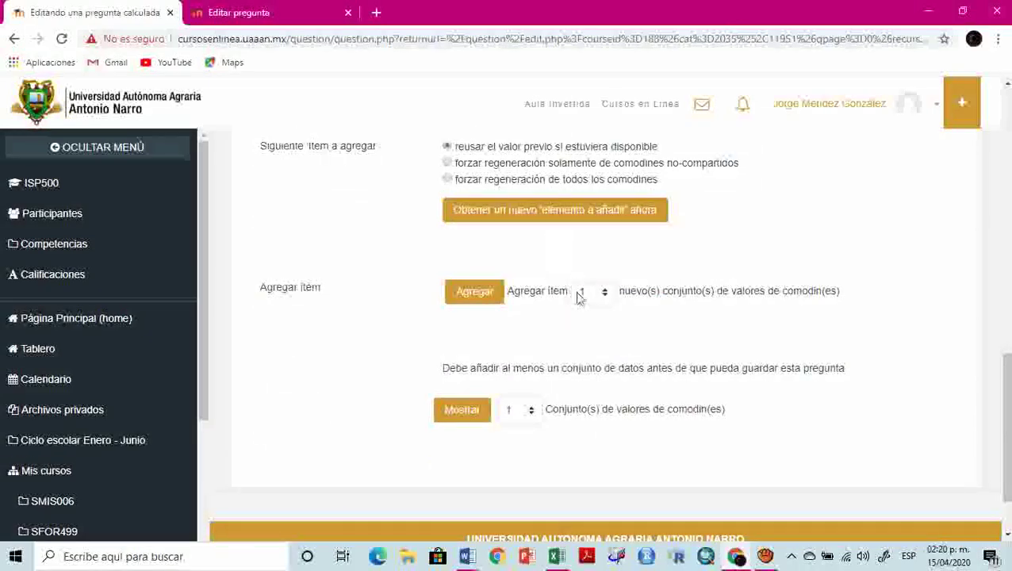
click(581, 293)
click(594, 339)
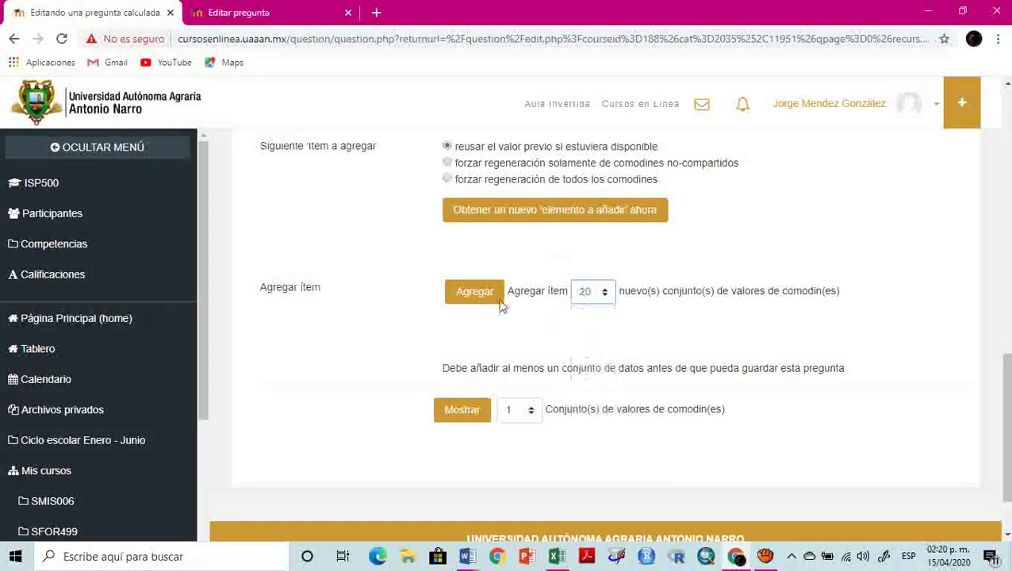
click(492, 301)
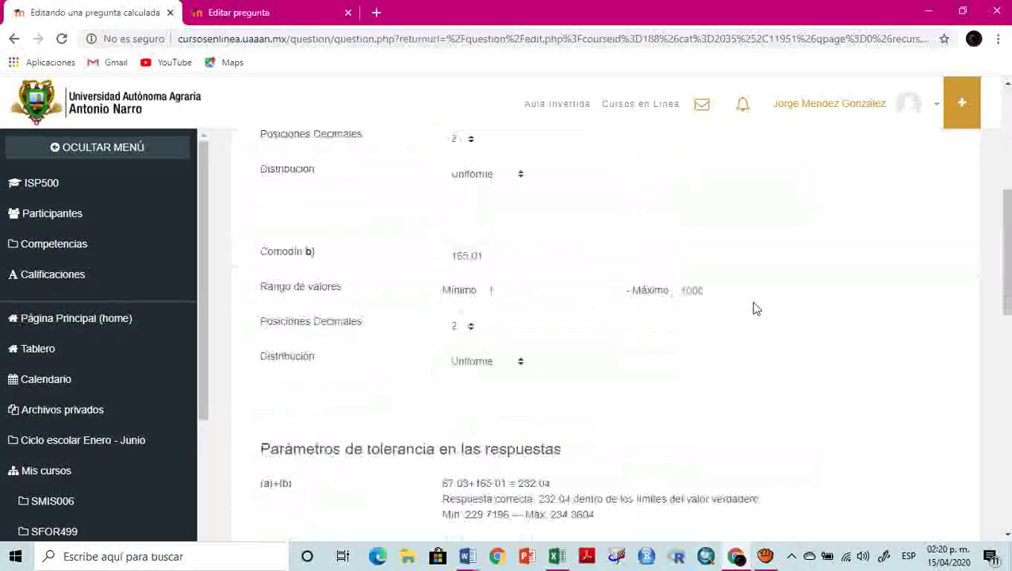
scroll(755, 310, down, 15)
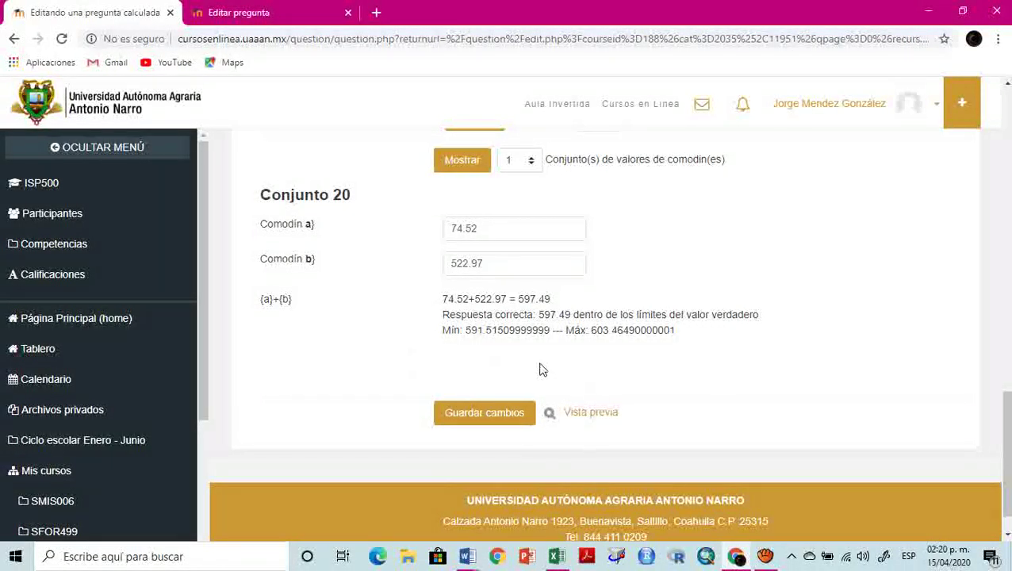
click(500, 410)
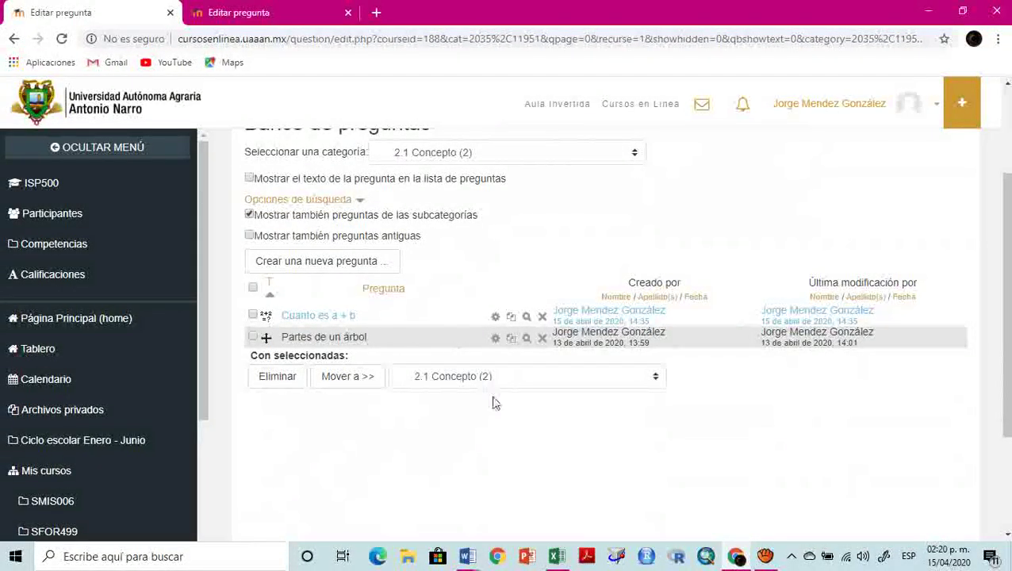
- Preview the question "Cuanto es a + b" and check how wildcard b appears in its text
click(526, 317)
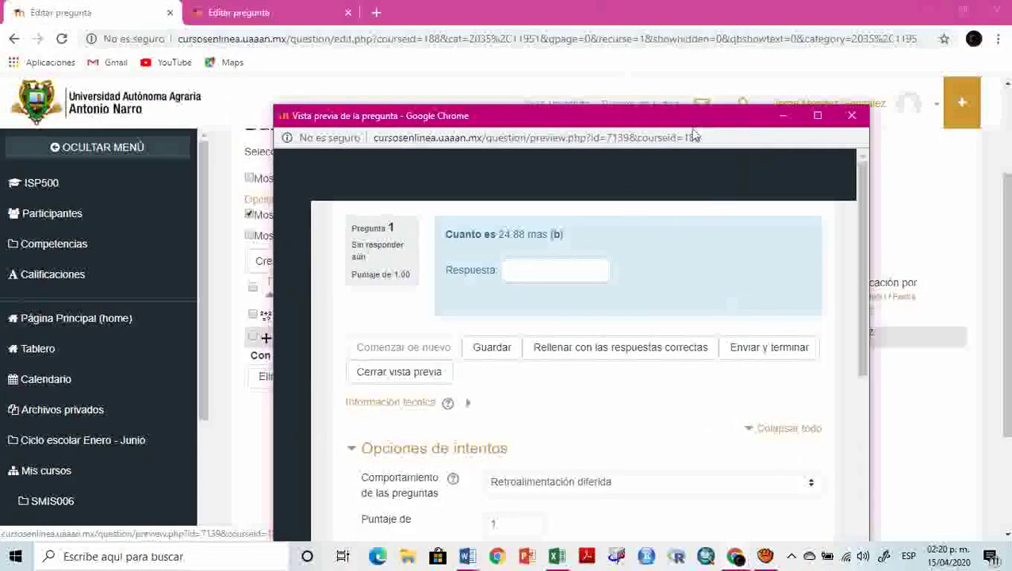
drag(498, 236, 557, 236)
click(554, 258)
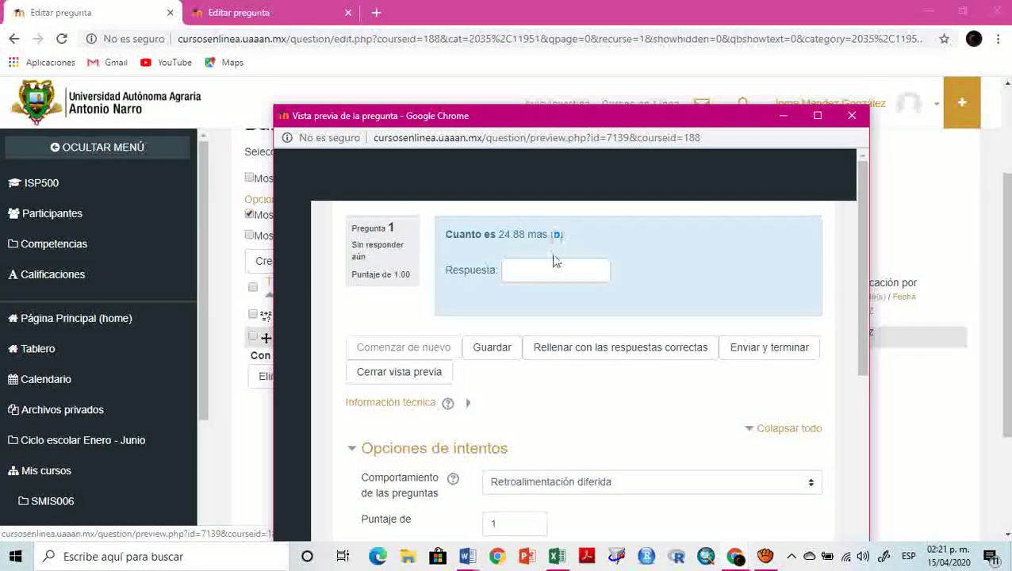
- Switch to the "Preguntas Moodle" document in Word and compare the {b} formatting in the "NO" and "SI" question text examples
click(468, 557)
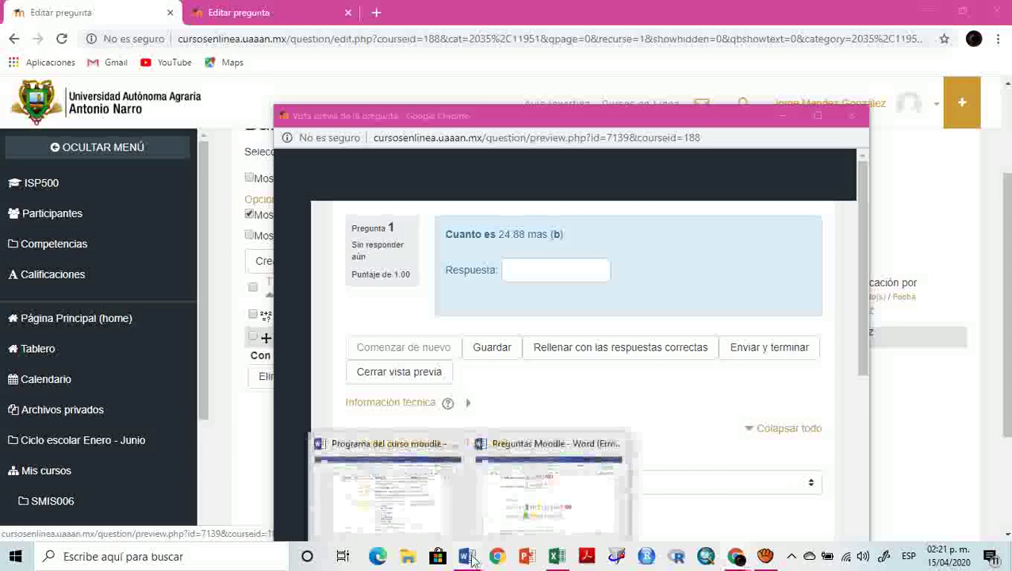
click(527, 507)
scroll(394, 249, up, 2)
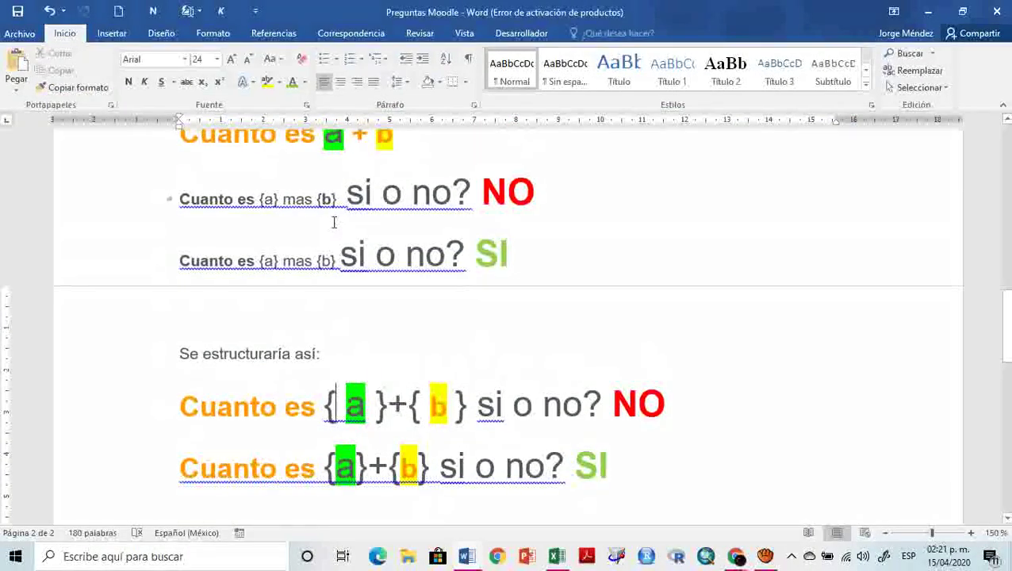
scroll(333, 222, up, 1)
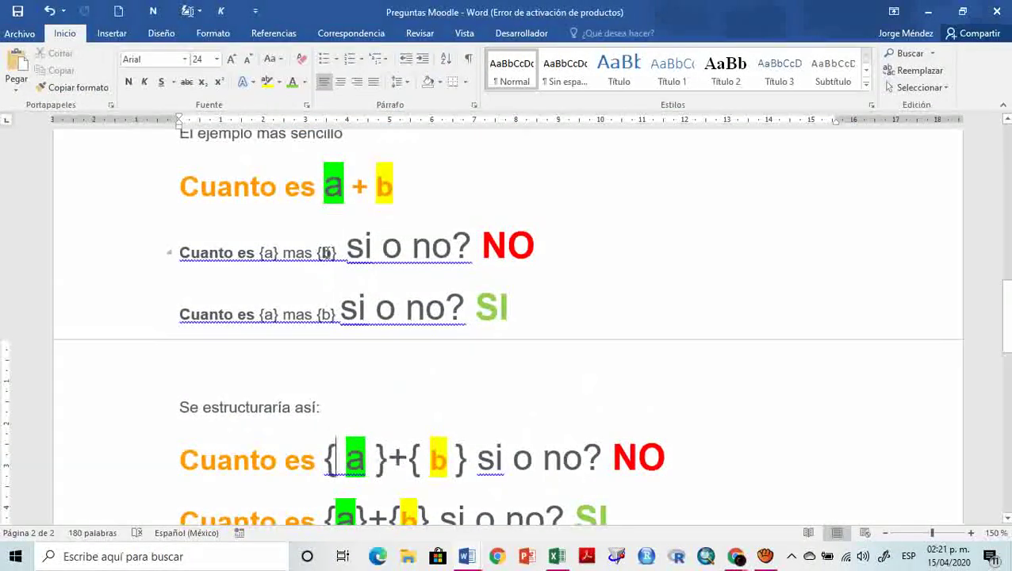
click(324, 252)
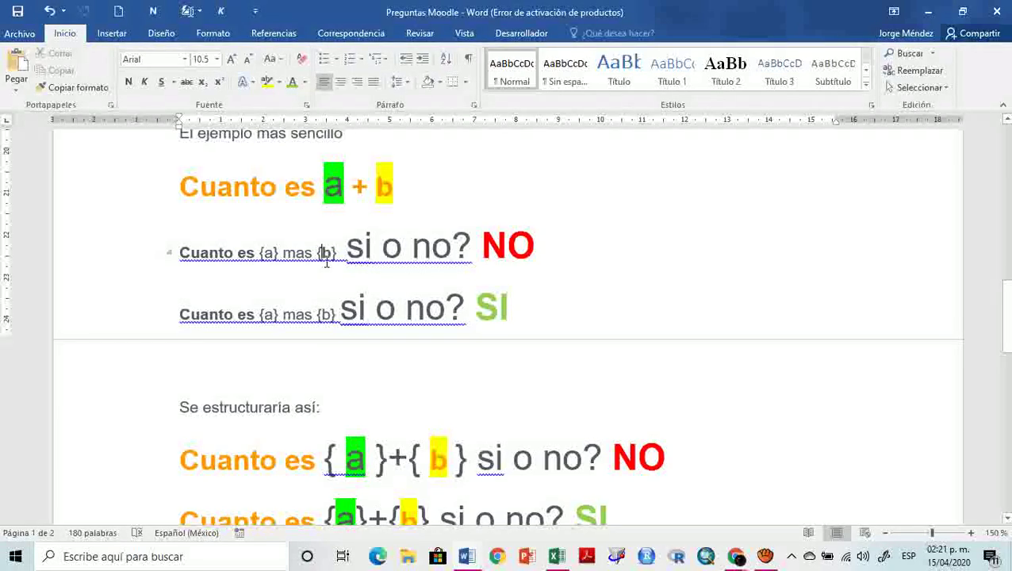
scroll(417, 282, down, 1)
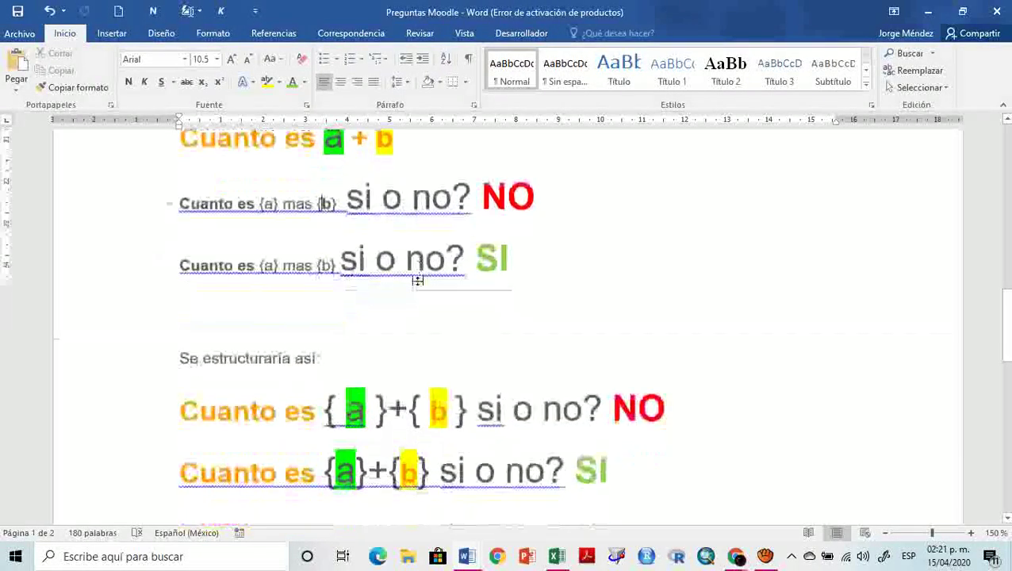
scroll(417, 281, up, 1)
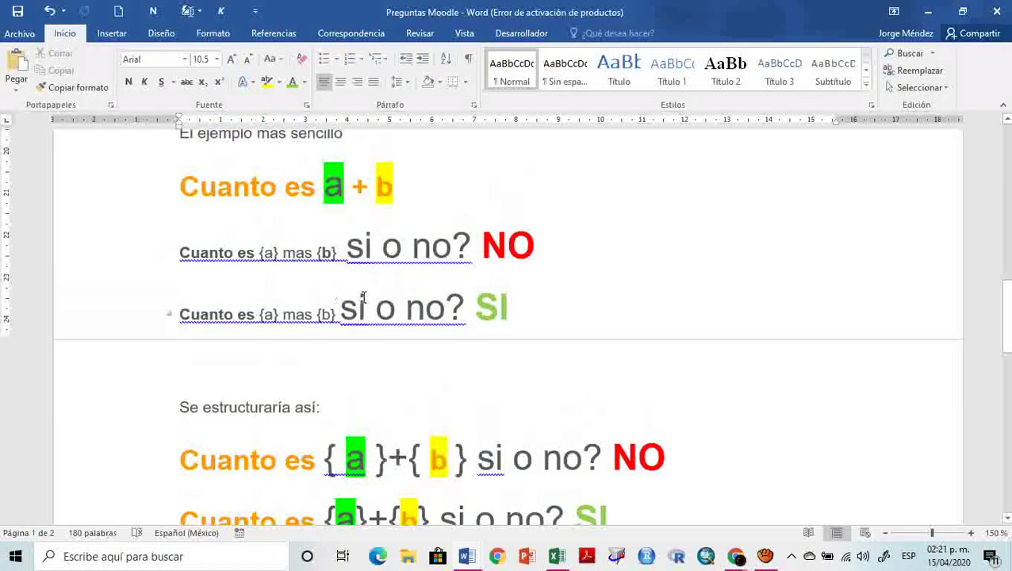
- Return to the question preview in Chrome, review the displayed question text again and close the preview
key(alt+Tab)
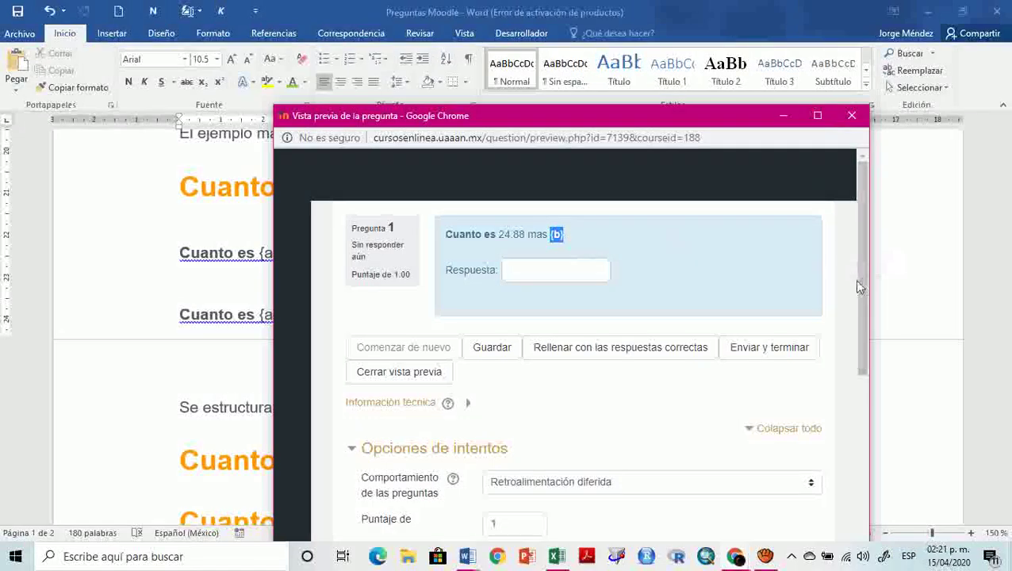
mouse_move(861, 289)
mouse_down()
mouse_move(865, 308)
mouse_move(865, 272)
mouse_up()
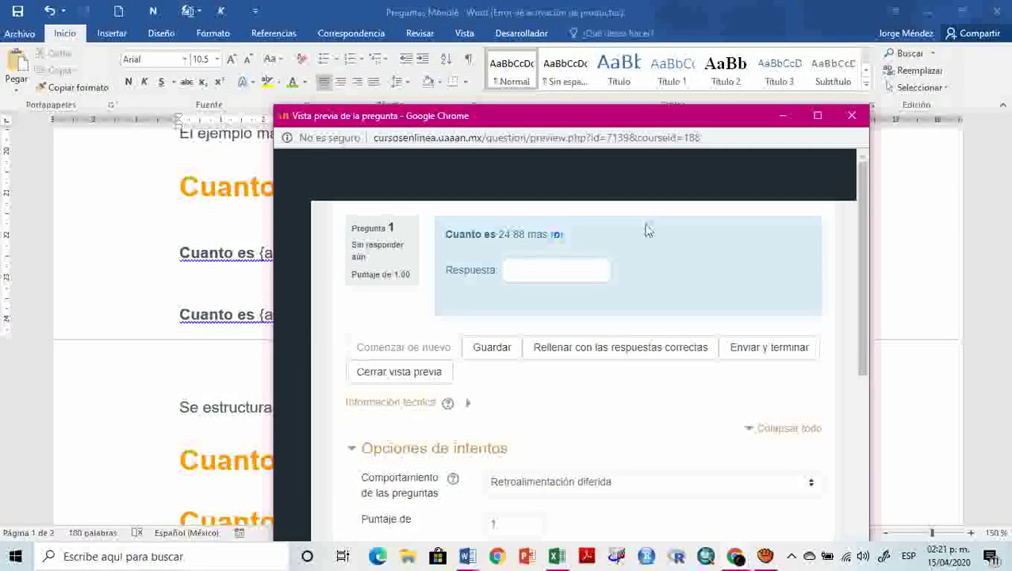
drag(719, 123, 687, 72)
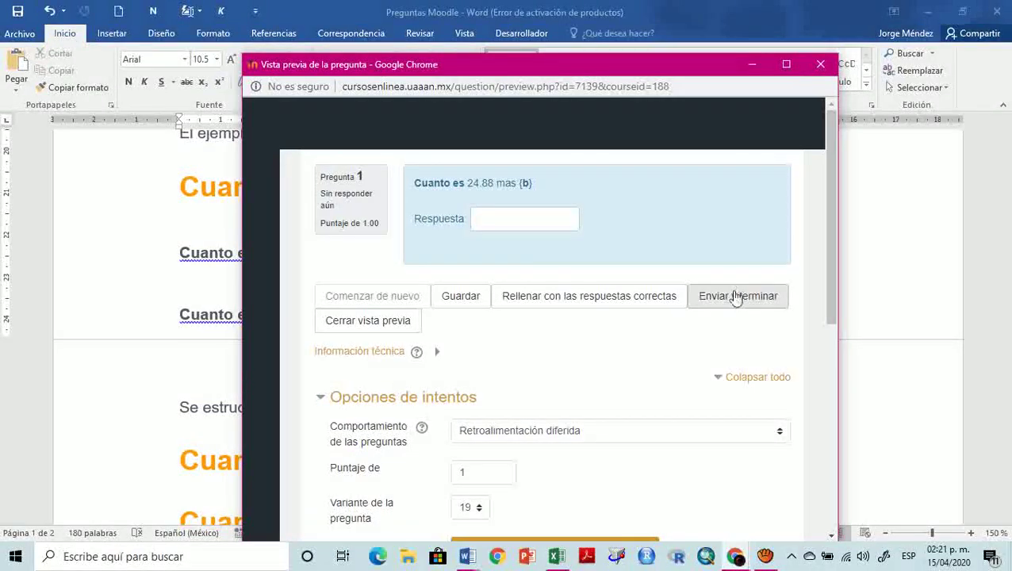
click(367, 320)
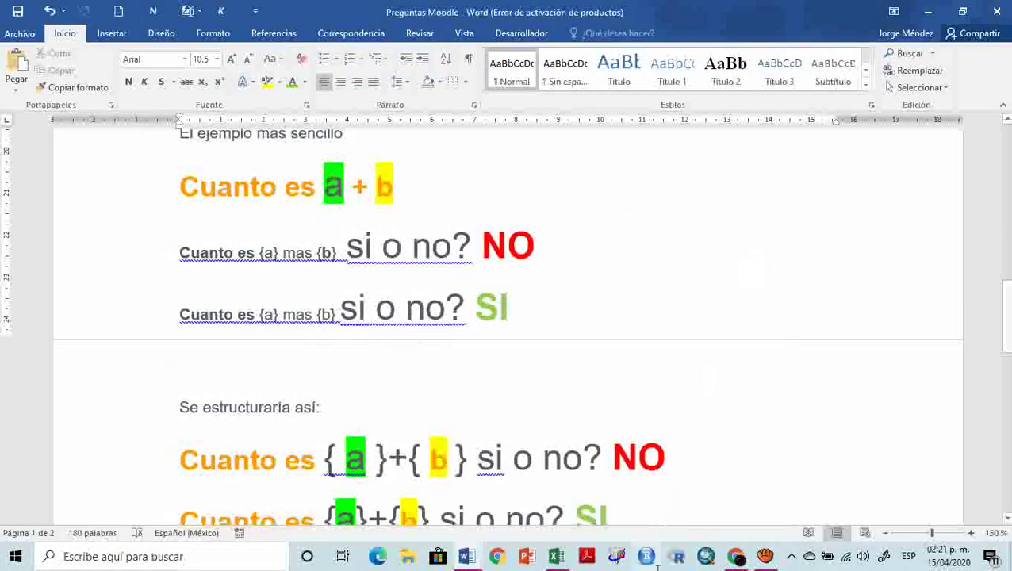
- Open "Cuanto es a + b" for editing in Moodle and replace the bold {b} in its text with a non-bold {b}, reusing the copied {a}
click(736, 557)
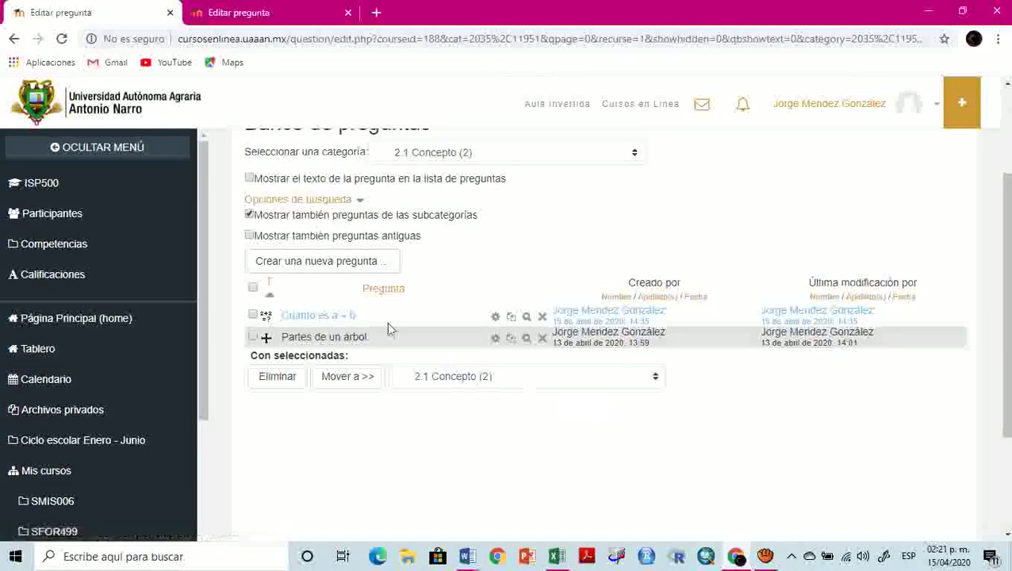
click(495, 317)
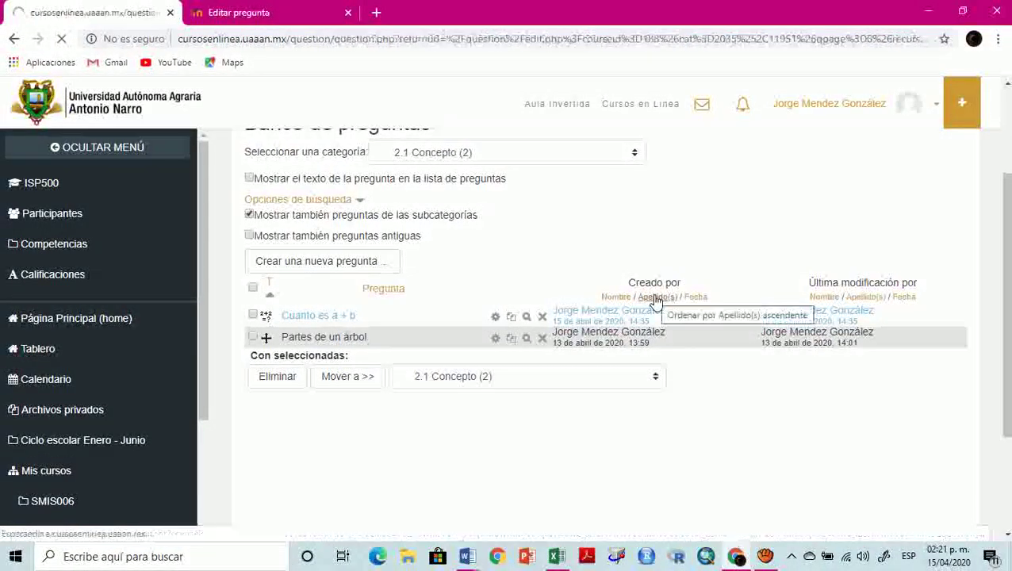
scroll(655, 302, down, 3)
scroll(655, 301, down, 2)
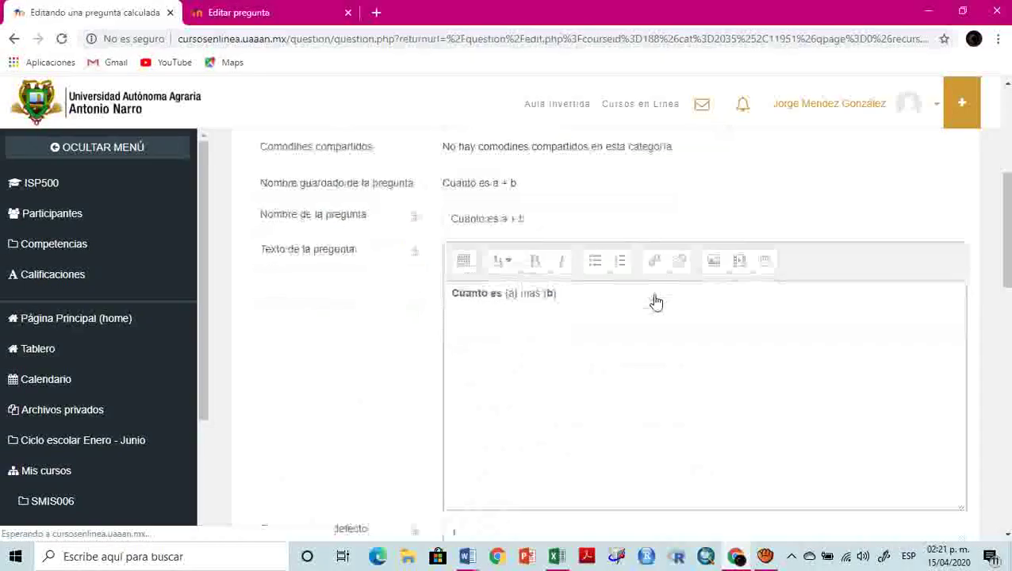
click(516, 280)
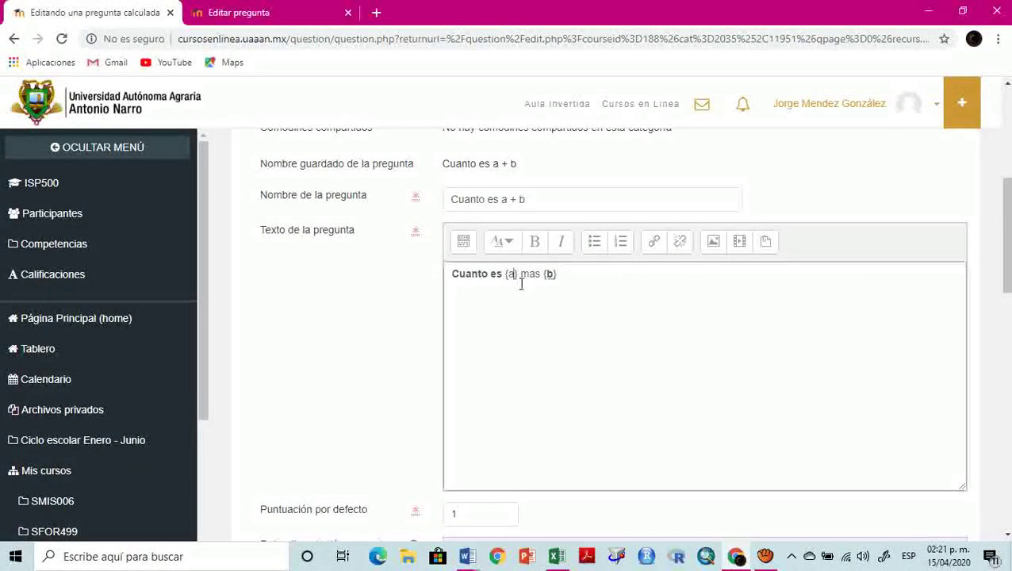
double_click(521, 284)
key(ctrl+c)
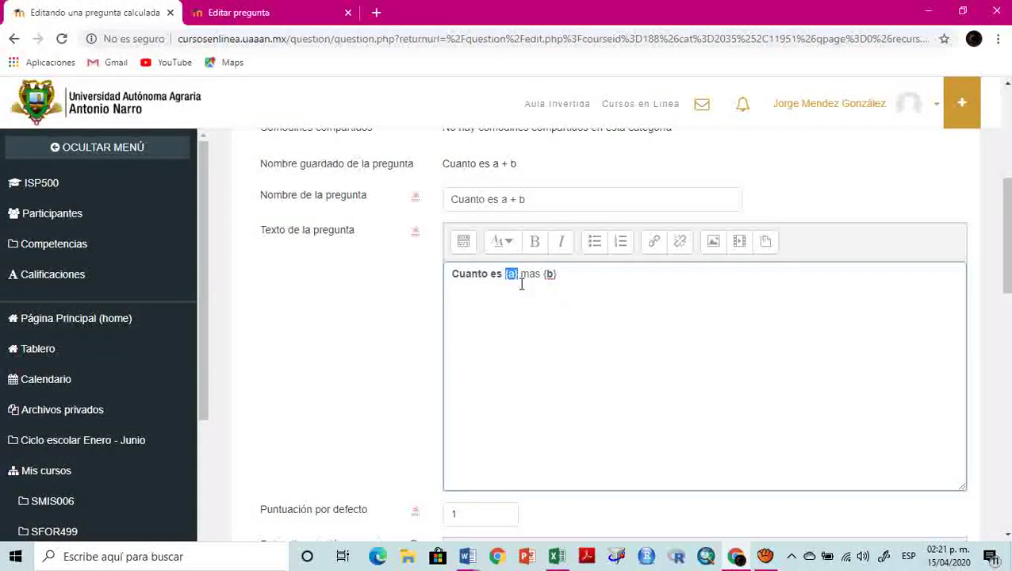
click(559, 274)
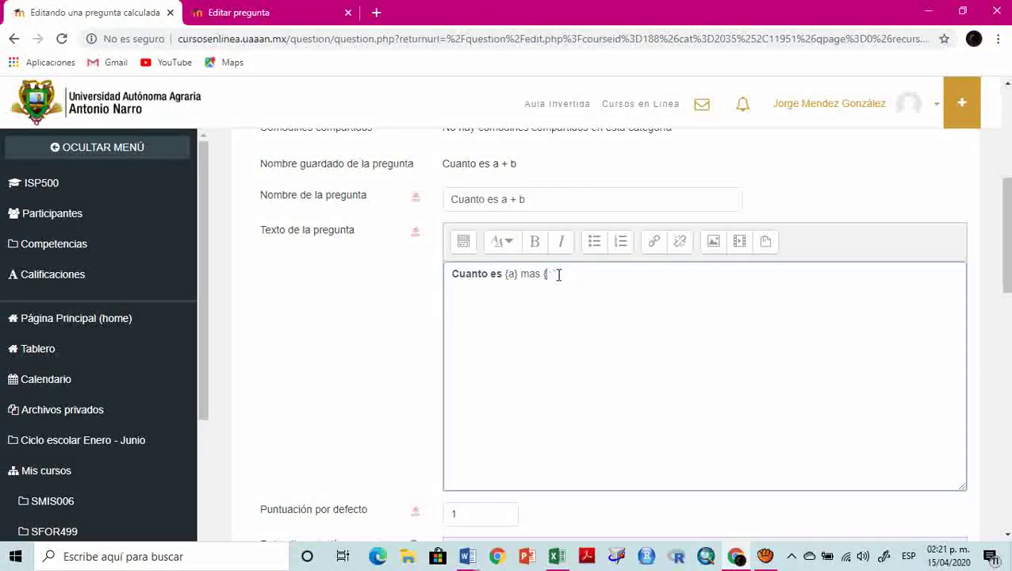
key(ctrl+v)
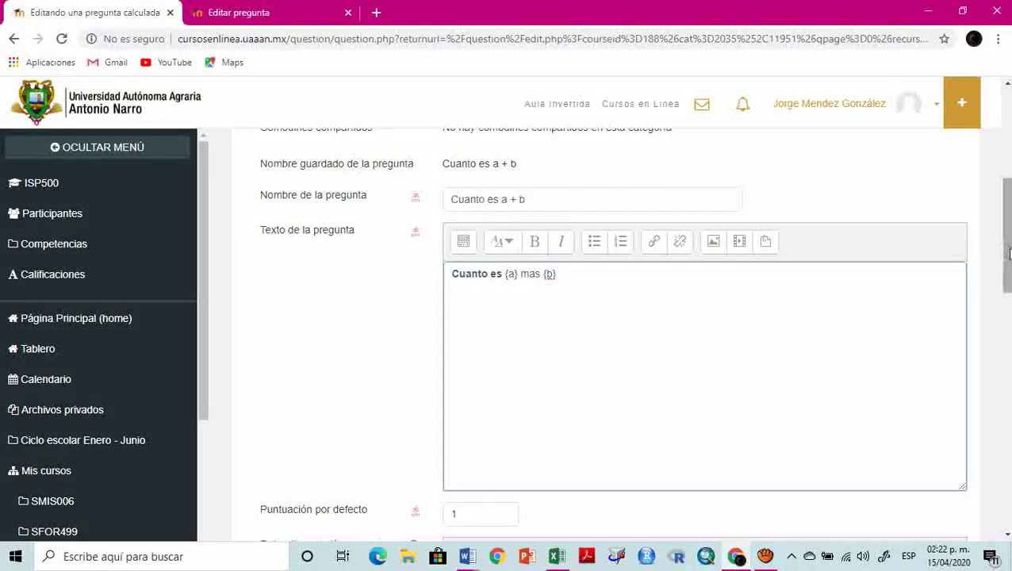
- Save the edited question, accept the existing wildcard dataset properties and save the dataset page
drag(1004, 238, 1001, 515)
click(486, 353)
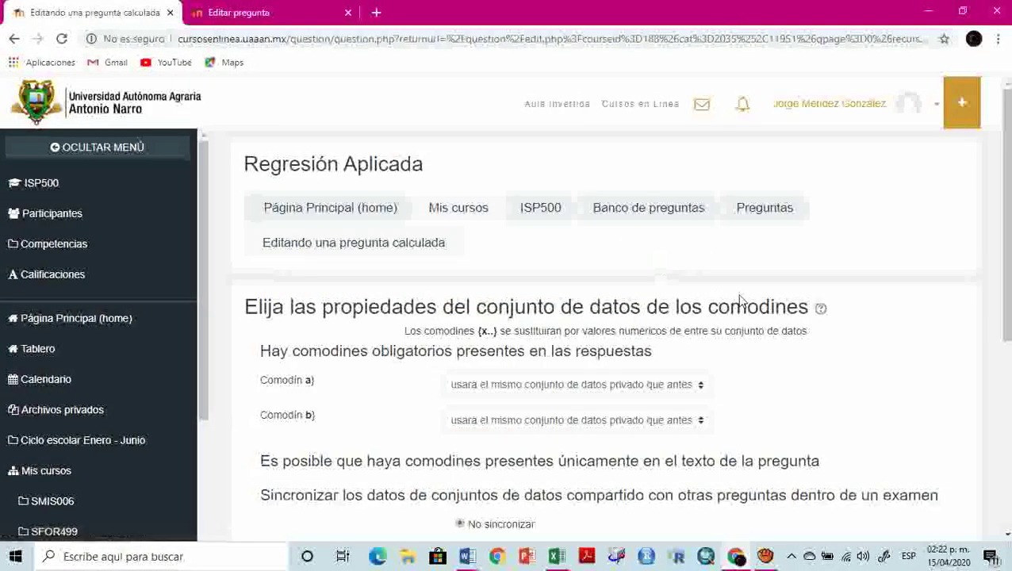
scroll(741, 301, down, 4)
click(520, 332)
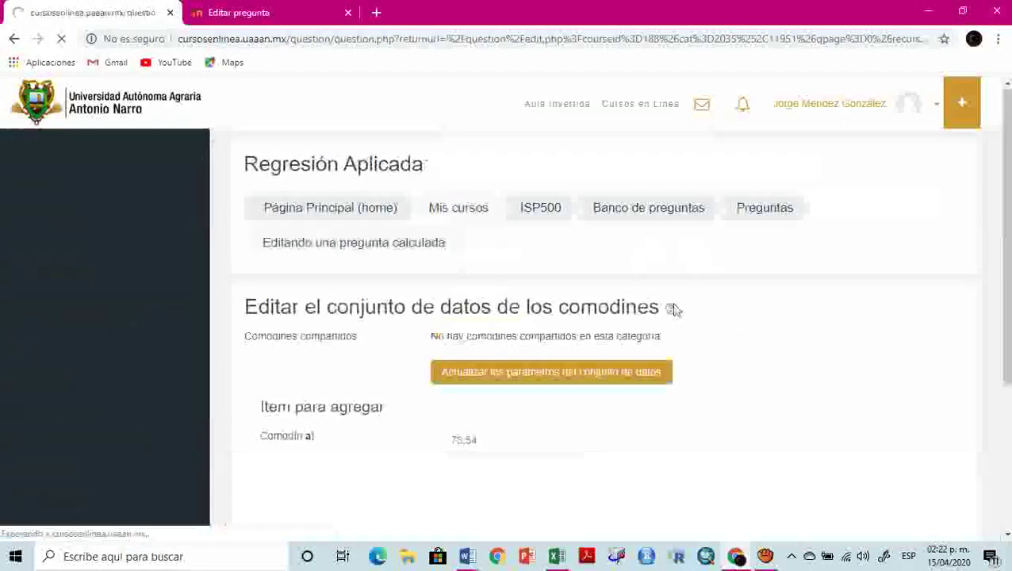
scroll(711, 329, down, 5)
scroll(711, 329, down, 8)
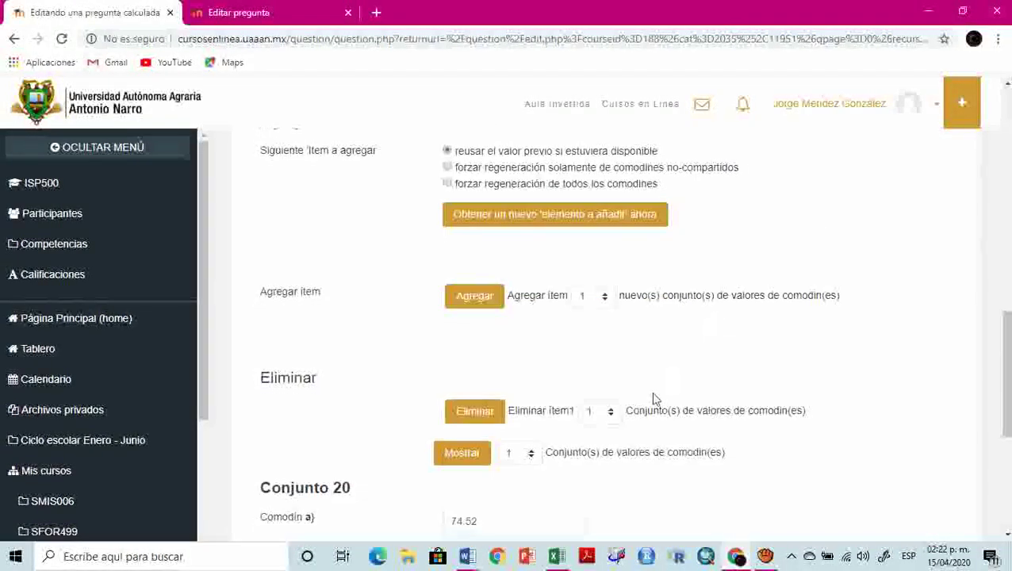
click(514, 414)
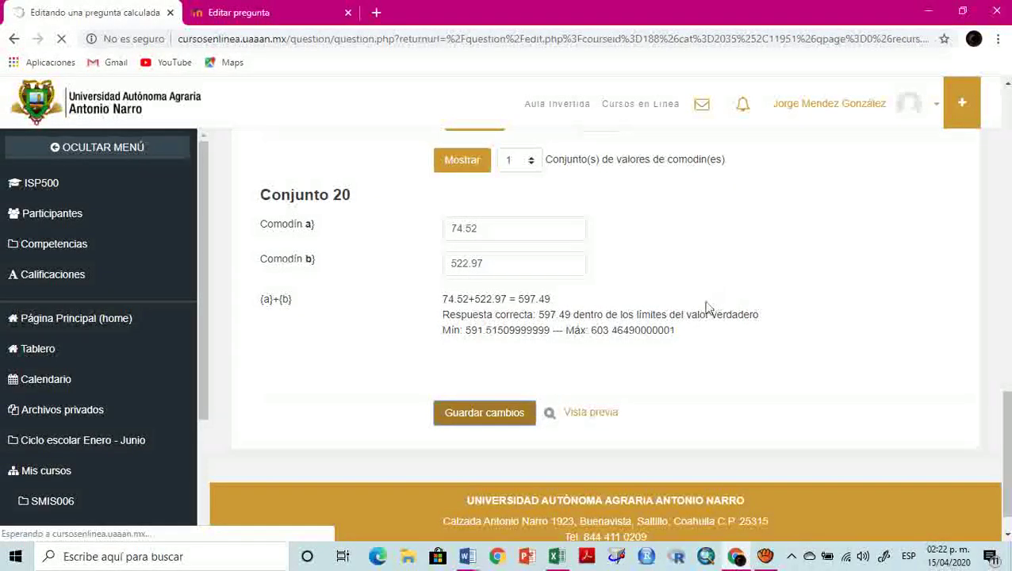
- Open the preview of the "Cuanto es a + b" question and reposition its window to check the question text
scroll(705, 305, down, 4)
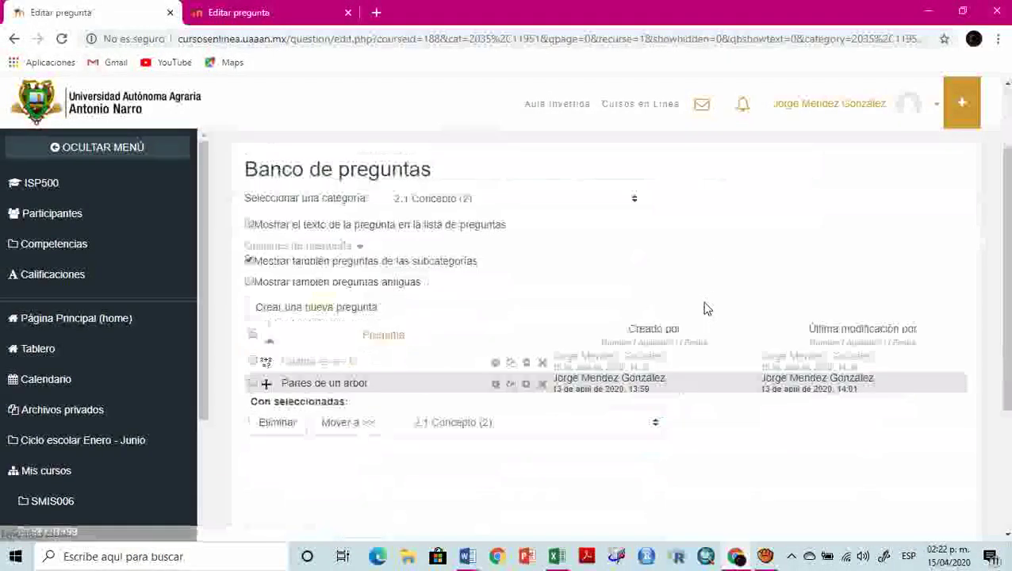
click(527, 241)
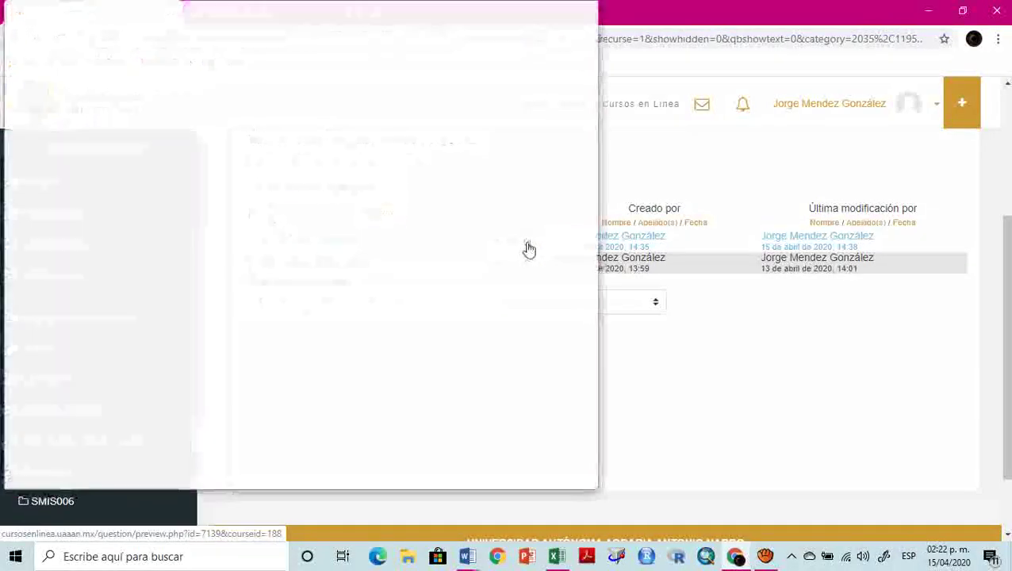
drag(436, 11, 661, 102)
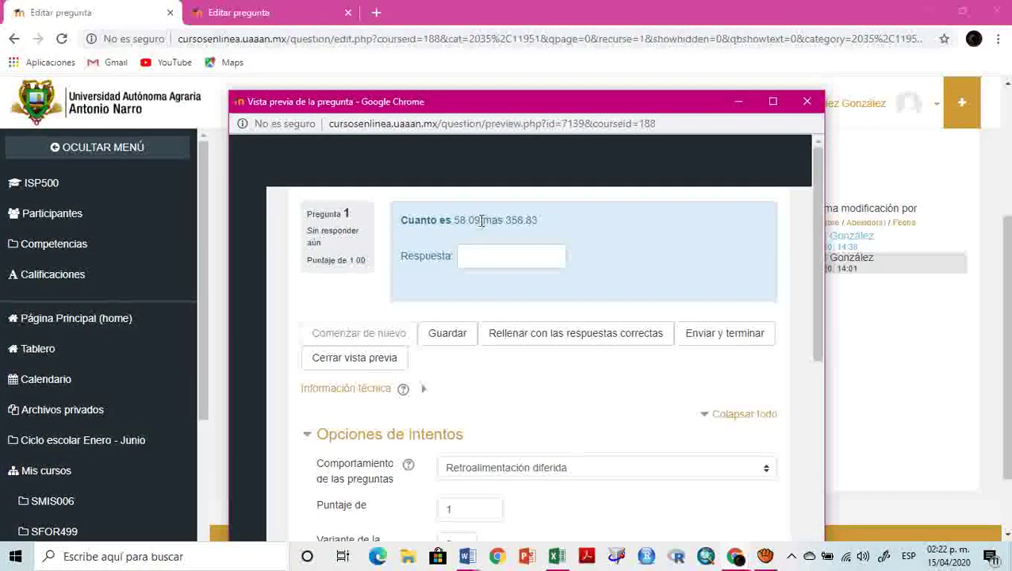
- Copy the first number, 58.09, from the previewed question into cell B6 of the Excel sheet Hoja1
double_click(477, 221)
key(ctrl+c)
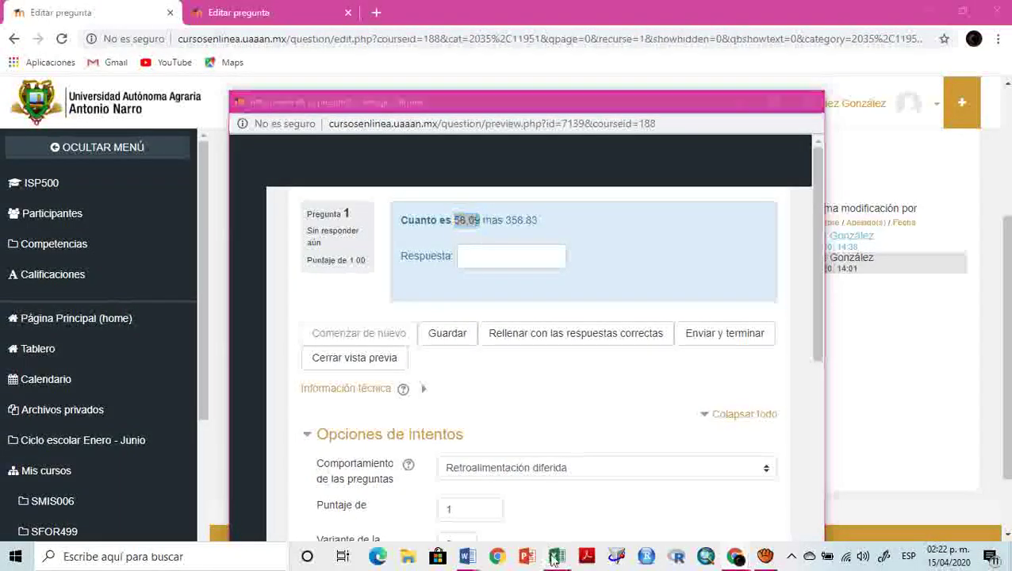
key(alt+Tab)
click(190, 303)
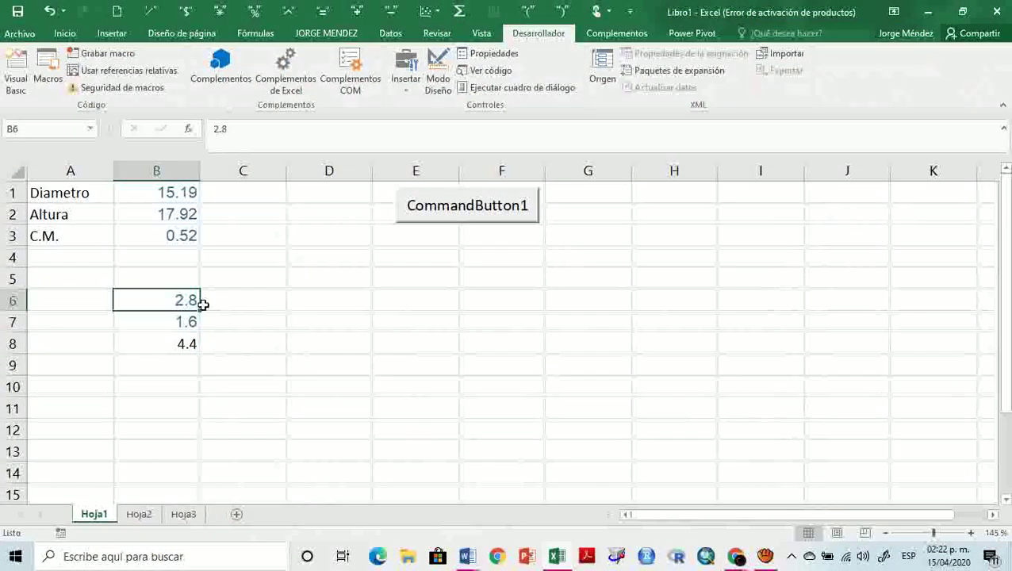
key(ctrl+v)
key(Return)
key(alt+Tab)
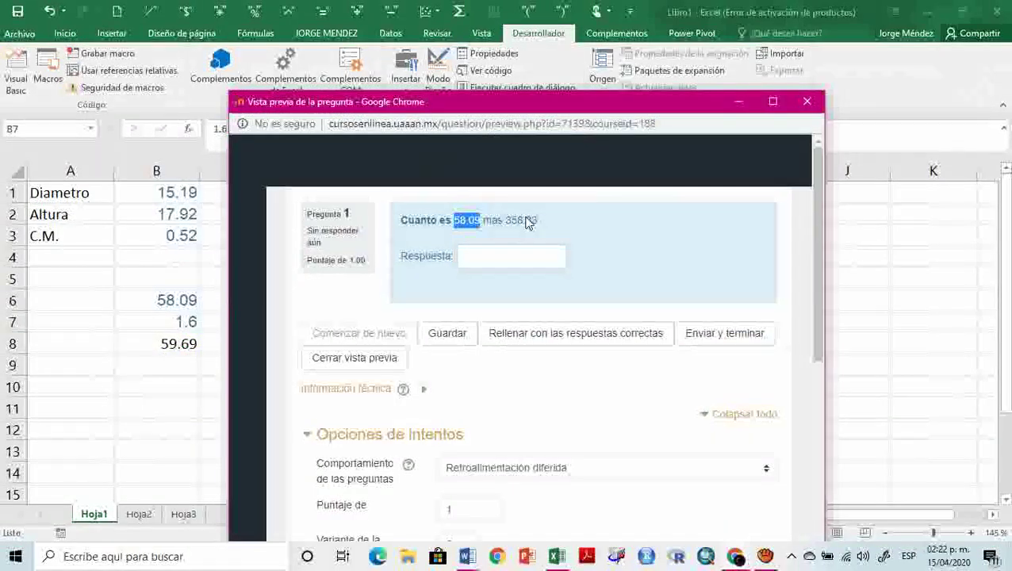
- Copy the second number, 358.83, from the previewed question into cell B7 of the Excel sheet
drag(538, 222, 505, 223)
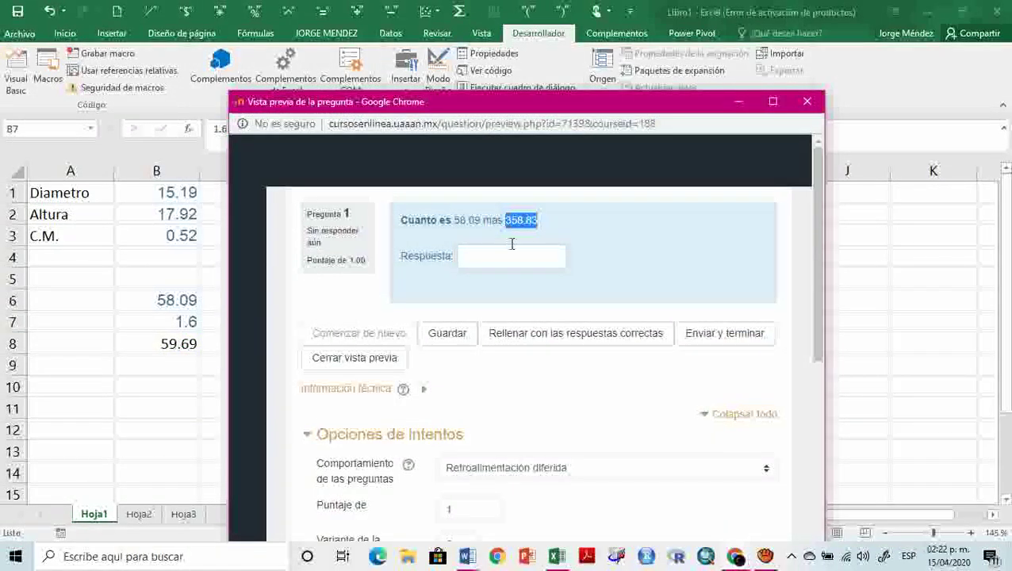
key(ctrl+c)
key(alt+Tab)
key(ctrl+v)
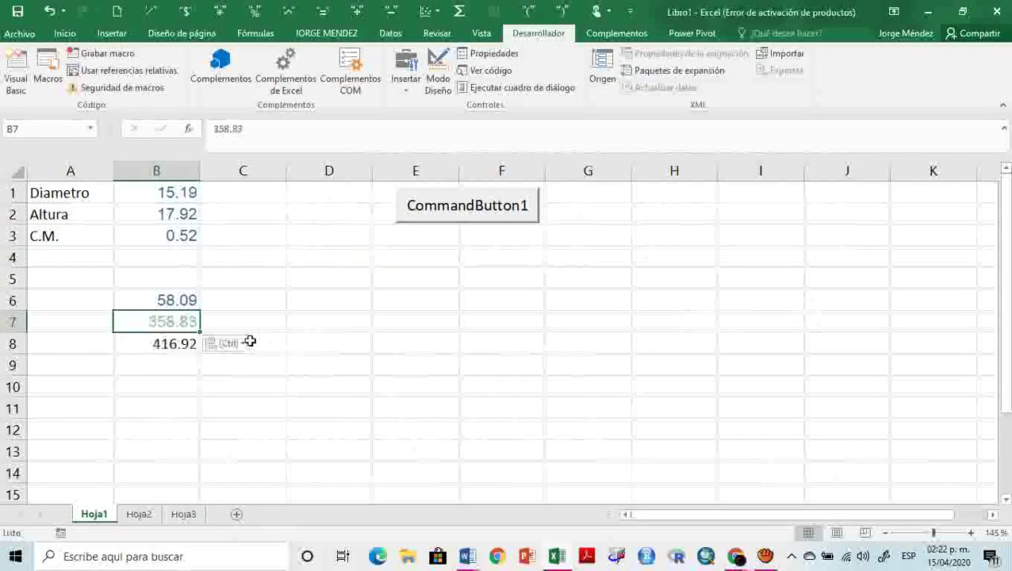
- Copy the sum from cell B8 into the previewed question's answer field as 416.92 and submit the attempt
click(181, 344)
key(ctrl+c)
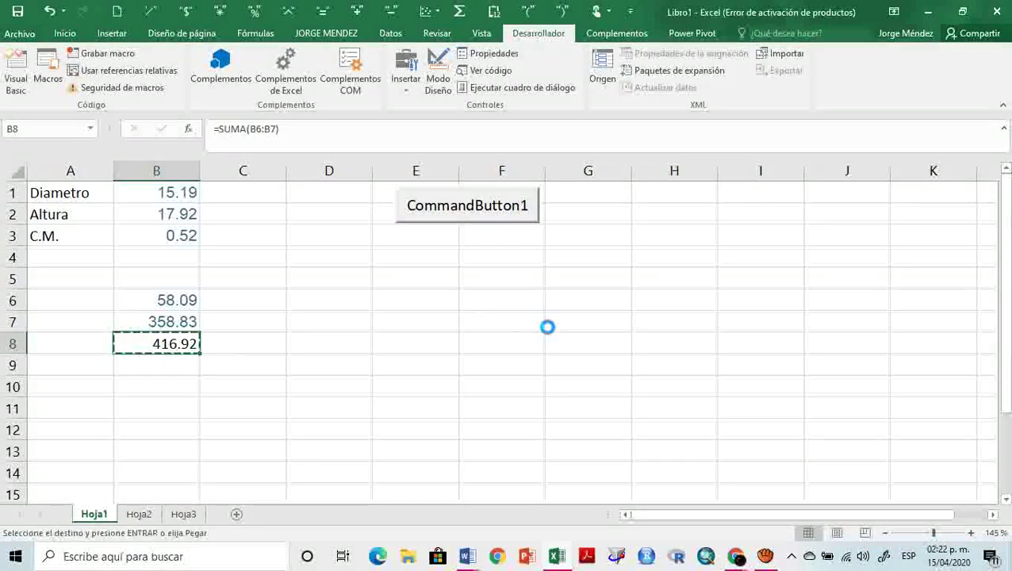
key(alt+Tab)
click(500, 254)
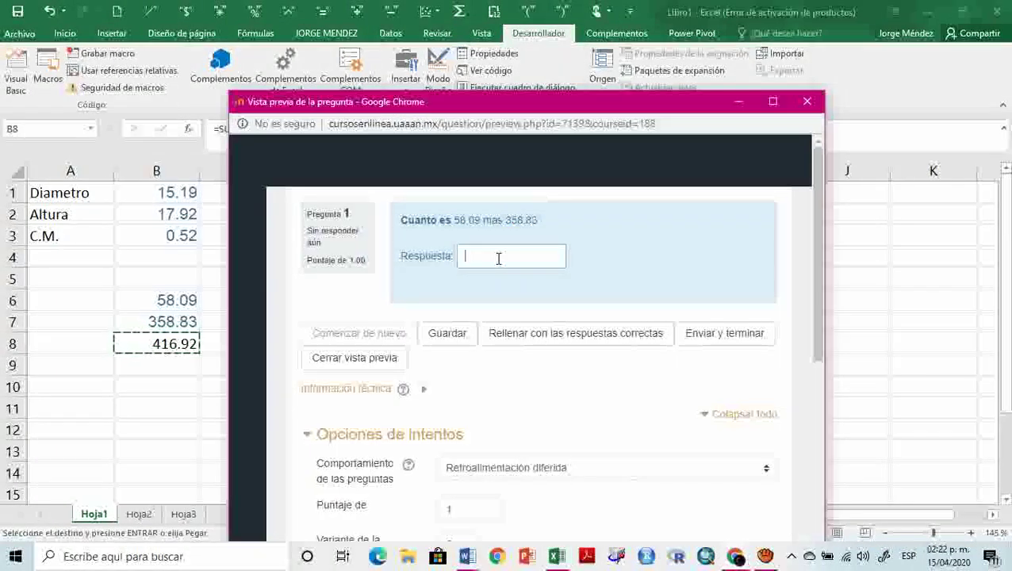
key(ctrl+v)
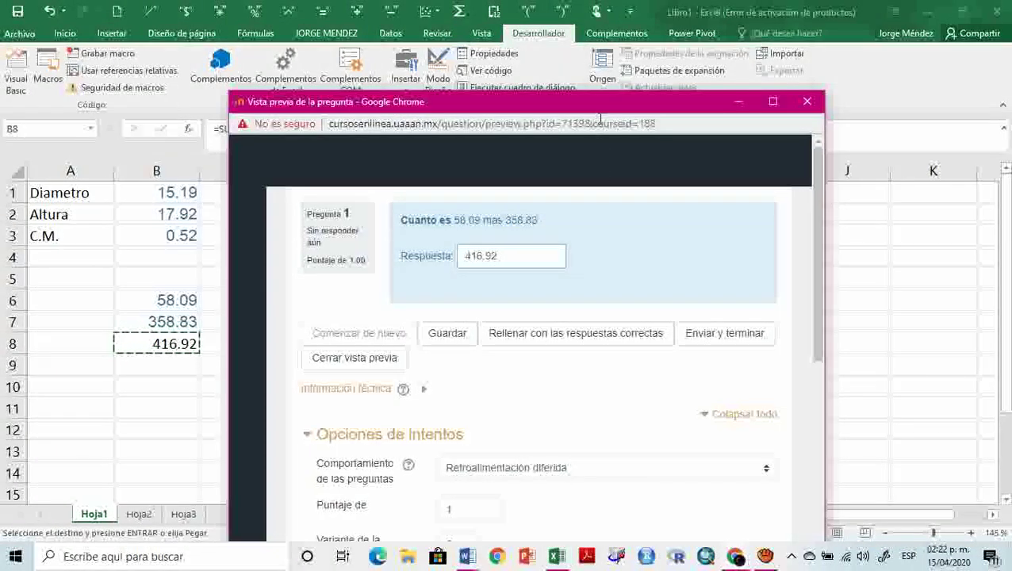
drag(492, 101, 474, 101)
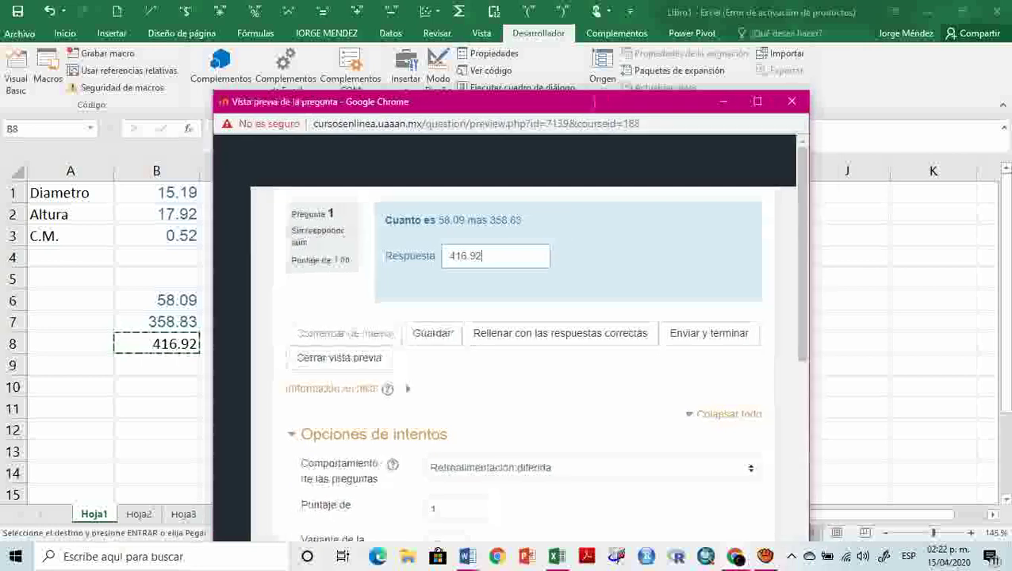
click(687, 342)
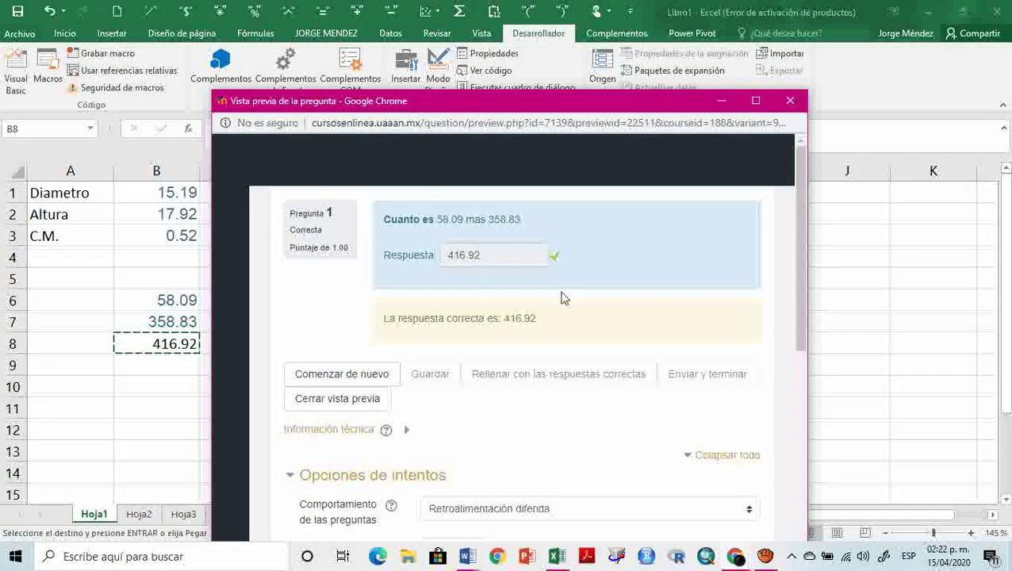
- Restart the preview attempt and submit 416.9 as the answer to test the tolerance
key(alt+Tab)
key(alt+Tab)
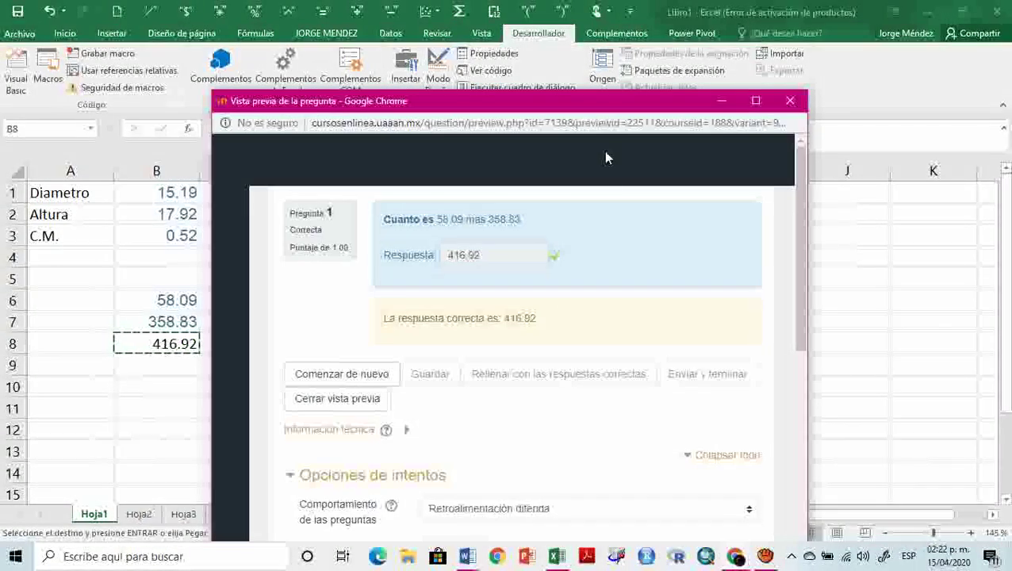
drag(603, 110, 626, 95)
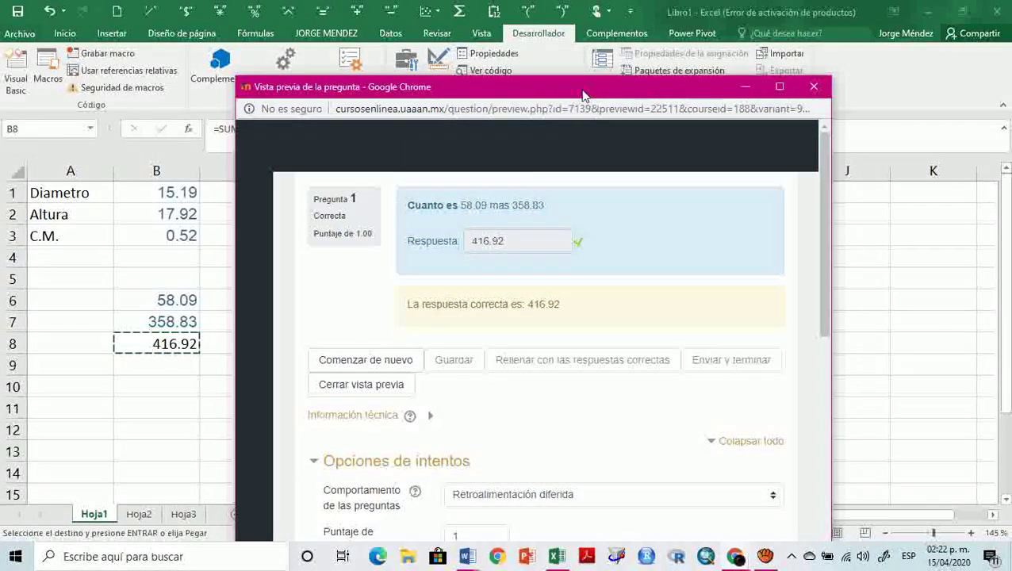
drag(571, 89, 576, 79)
click(392, 351)
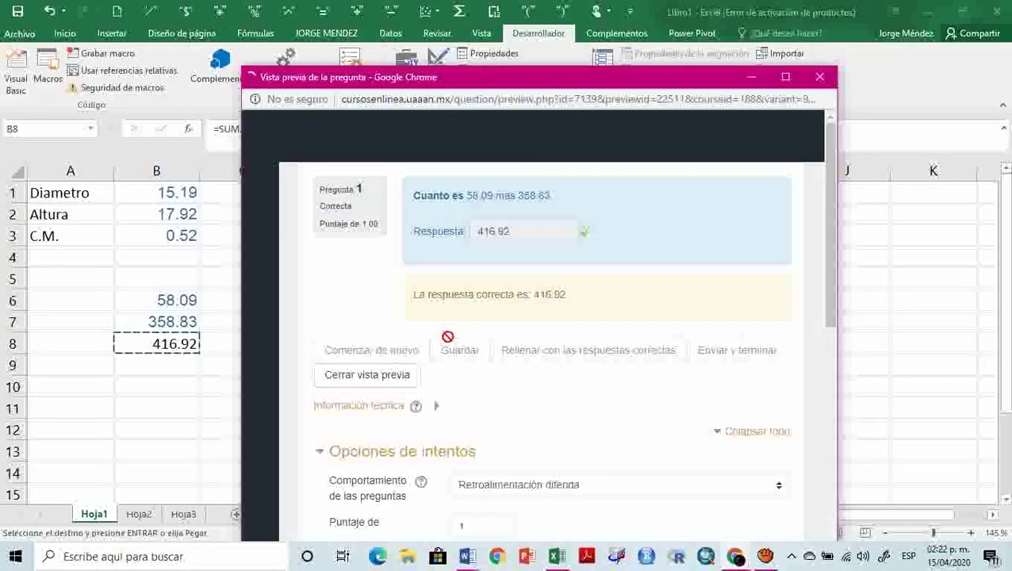
click(513, 231)
key(ctrl+v)
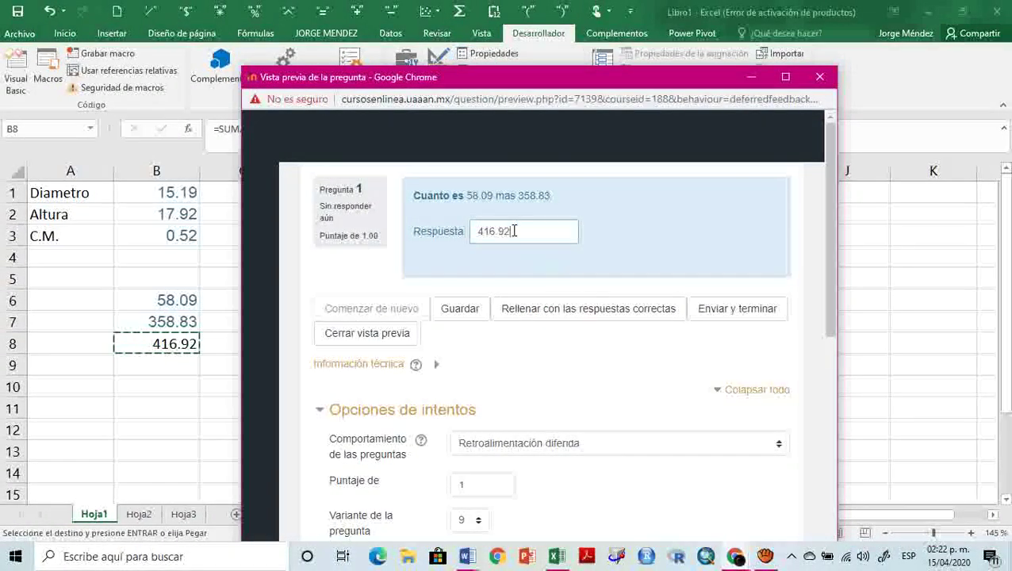
key(BackSpace)
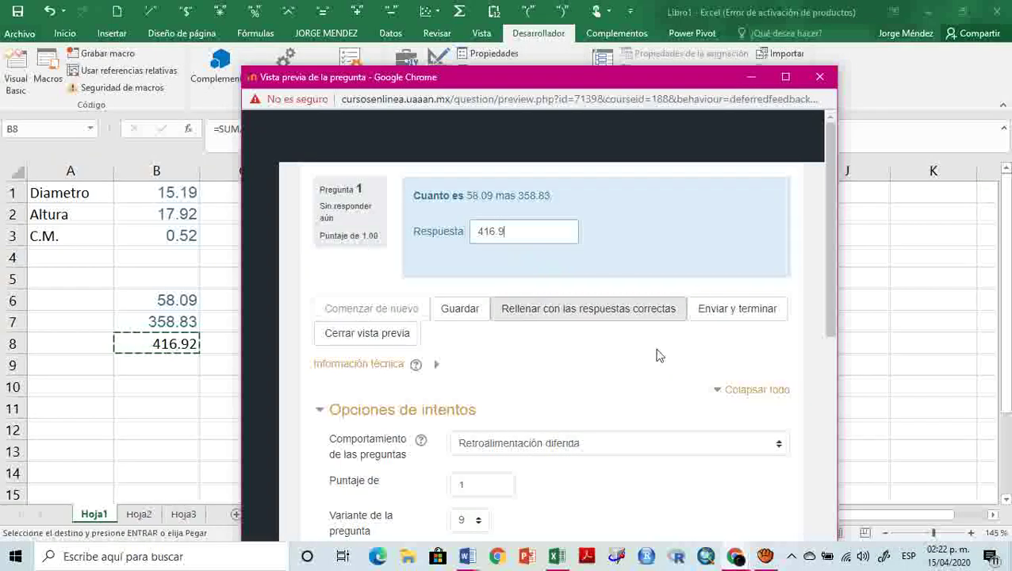
click(728, 316)
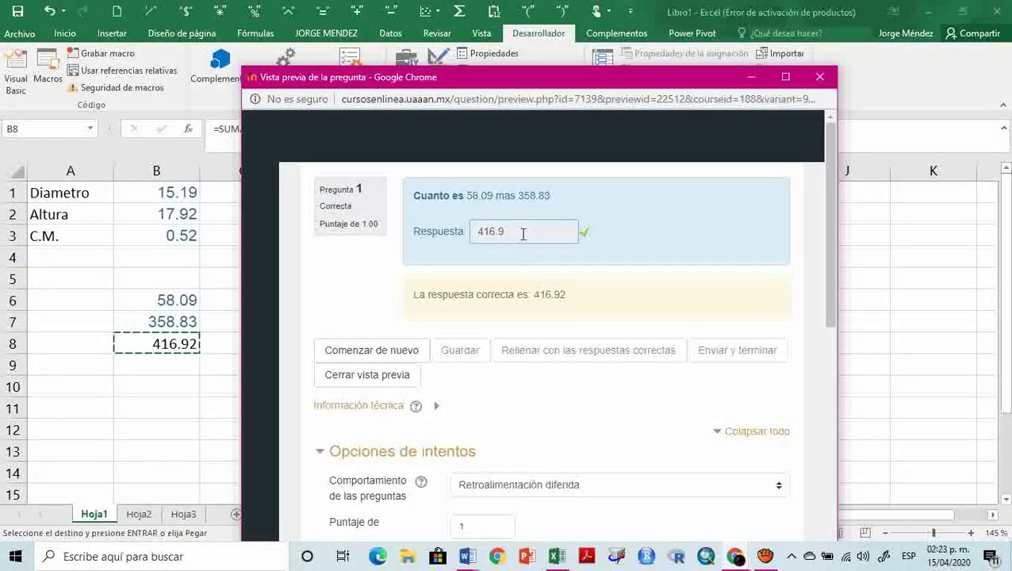
- Restart the question preview after checking the answer's decimal, then close it and return to the question bank in Chrome
drag(502, 231, 510, 231)
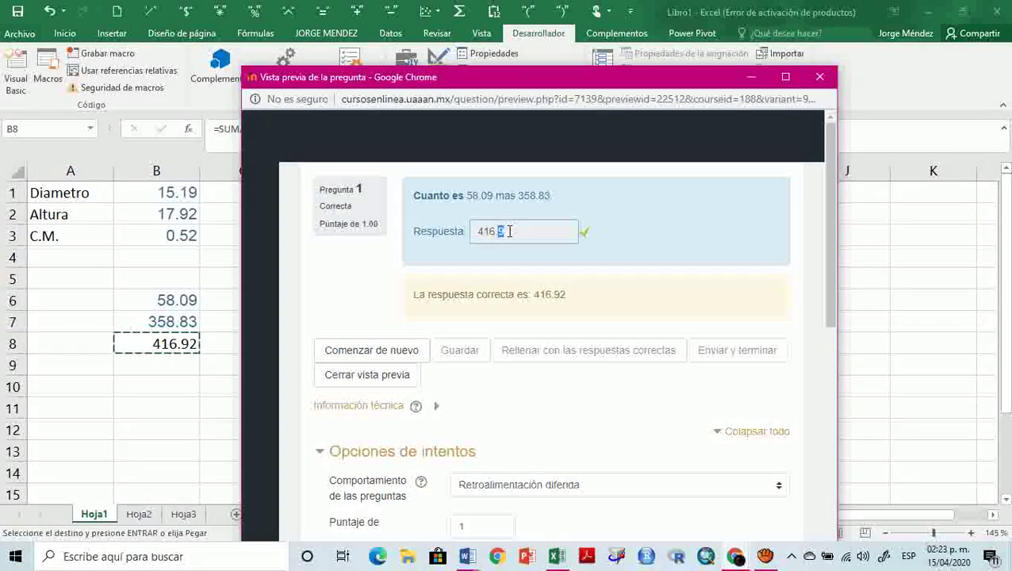
drag(660, 86, 596, 61)
mouse_move(763, 262)
mouse_down()
mouse_move(756, 413)
mouse_move(766, 254)
mouse_up()
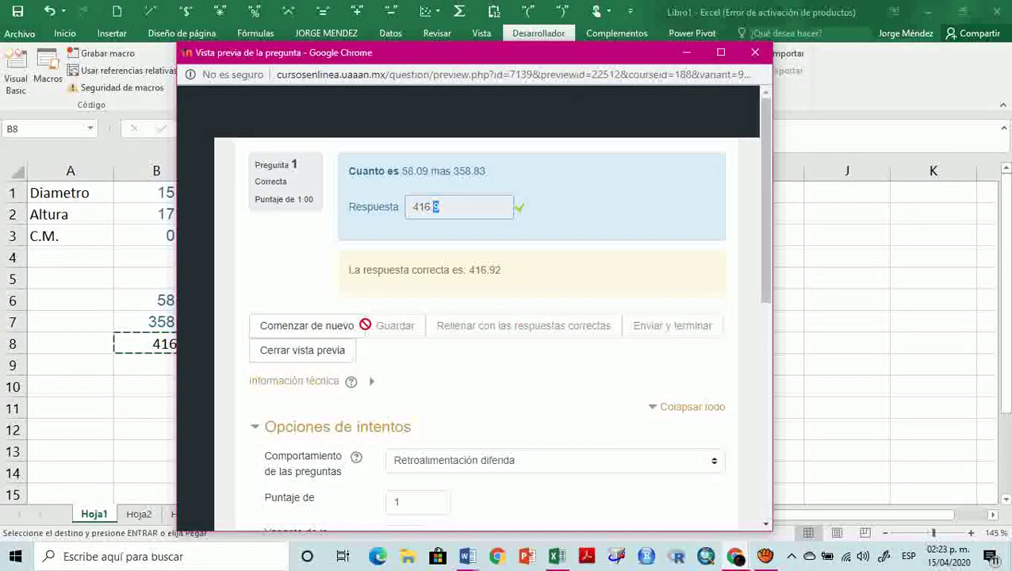
click(317, 326)
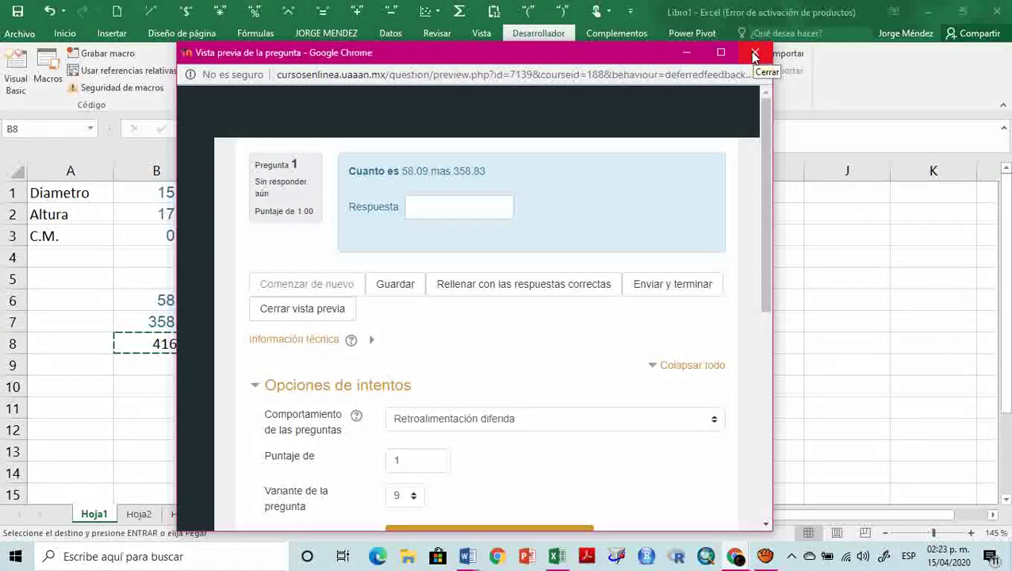
click(719, 53)
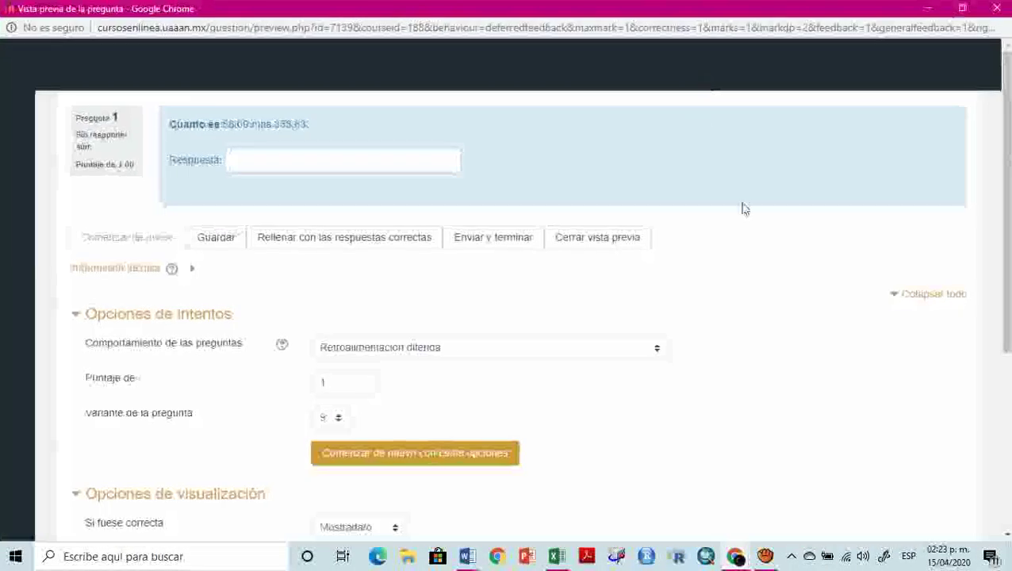
click(585, 237)
mouse_move(735, 556)
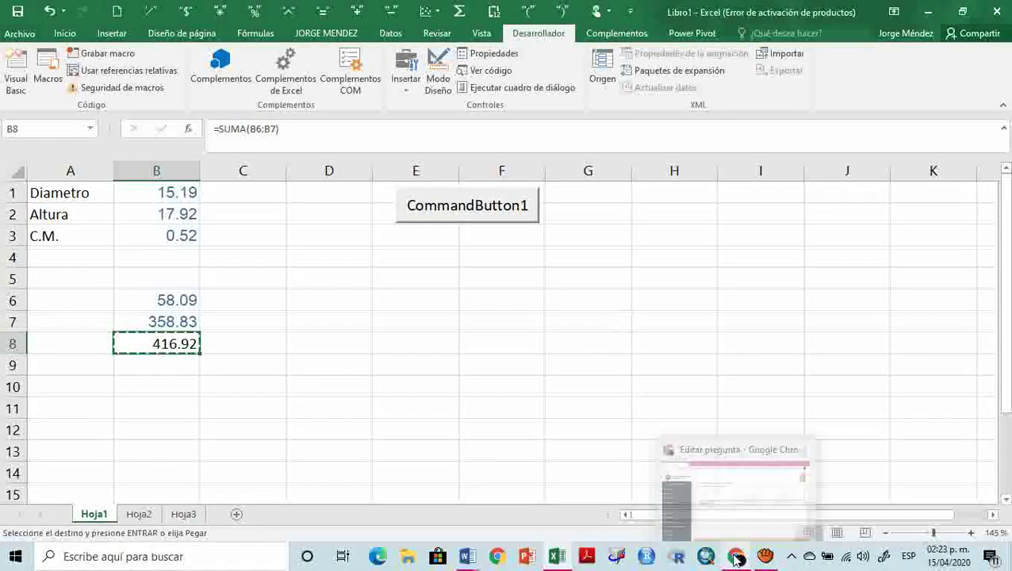
click(743, 529)
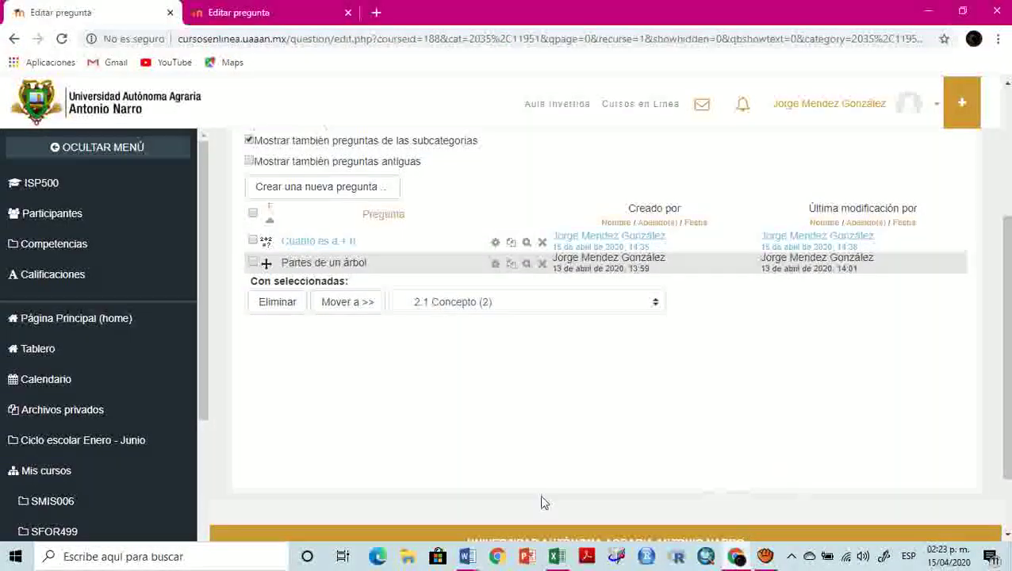
- Switch to the "Preguntas Moodle" document in Word and review the wildcard examples and the "Calcula el volumen fustal de un árbol" question
mouse_move(468, 557)
click(505, 499)
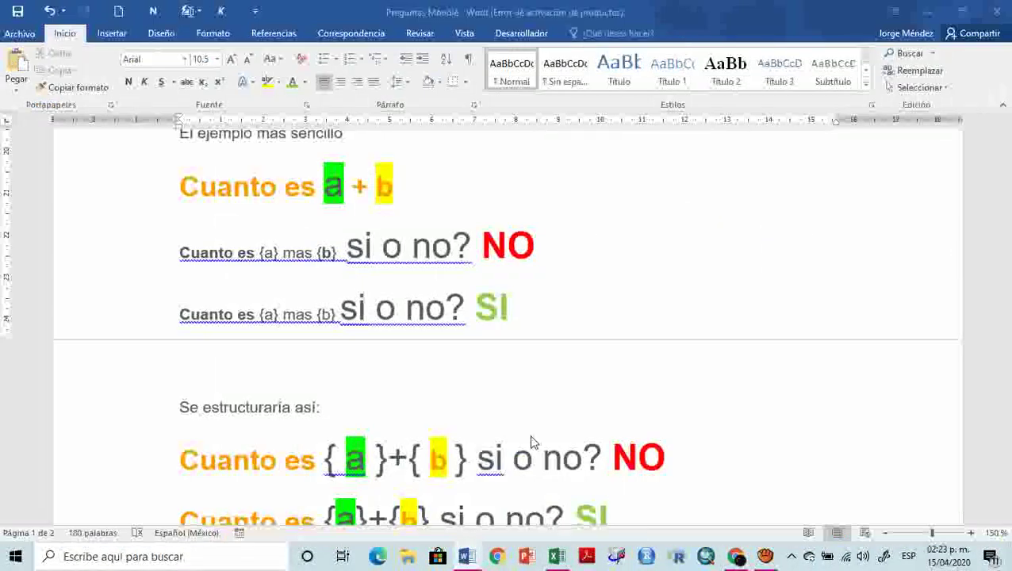
scroll(538, 382, down, 3)
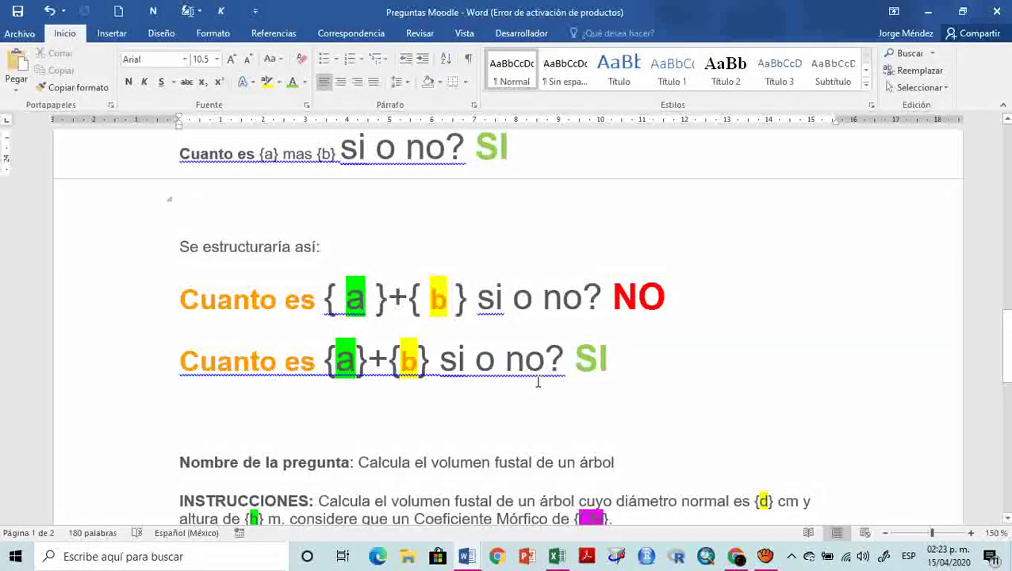
scroll(537, 379, up, 3)
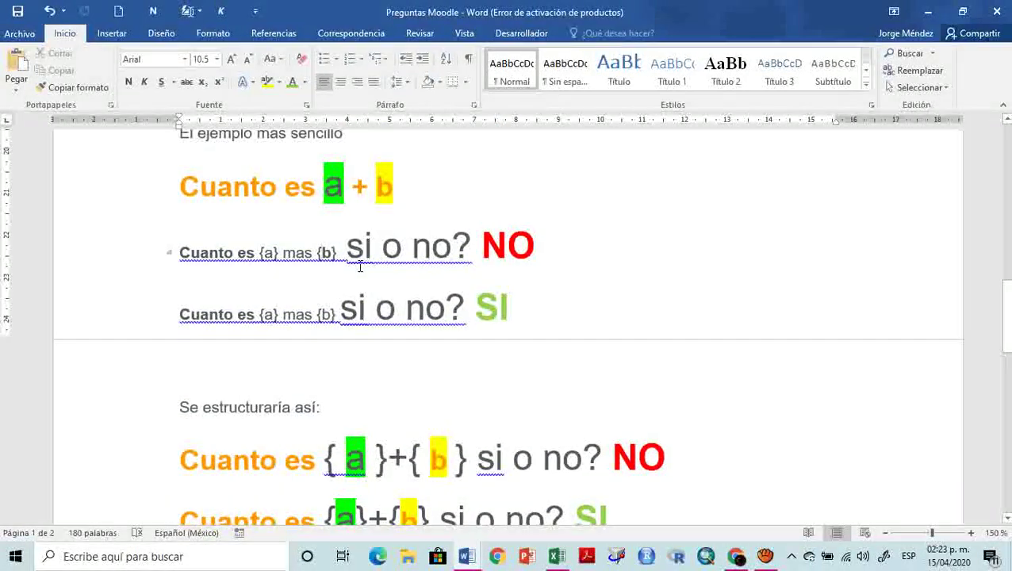
double_click(328, 253)
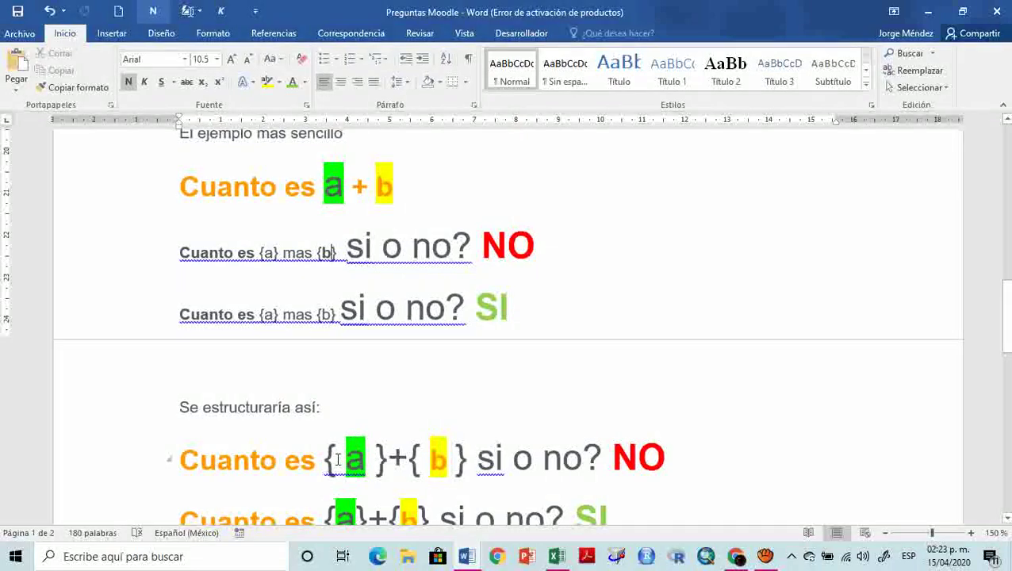
scroll(420, 384, down, 7)
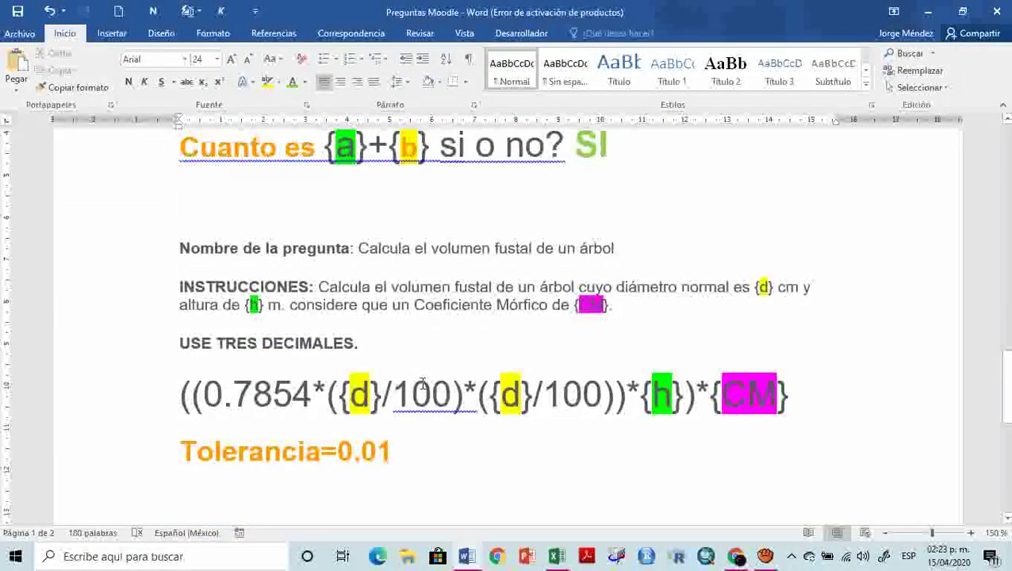
scroll(422, 384, down, 1)
scroll(422, 383, up, 1)
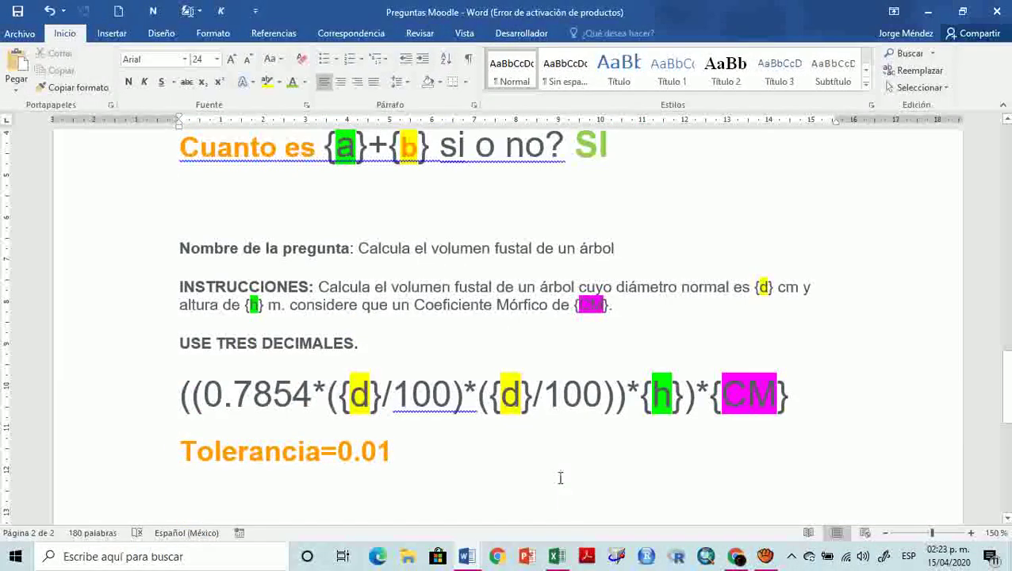
- Return to the question bank in Chrome and add a new question of type Calculada
click(736, 556)
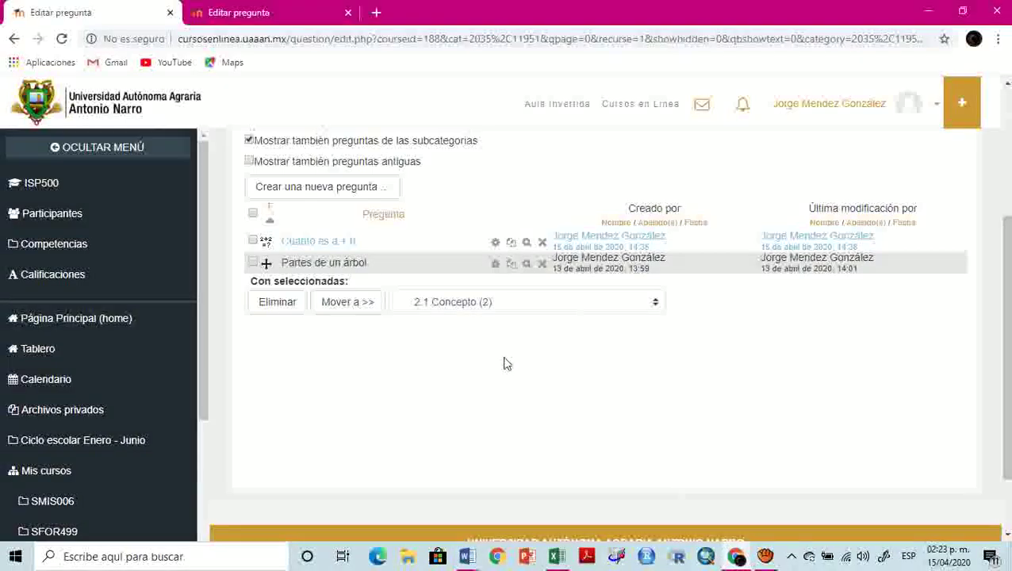
click(319, 188)
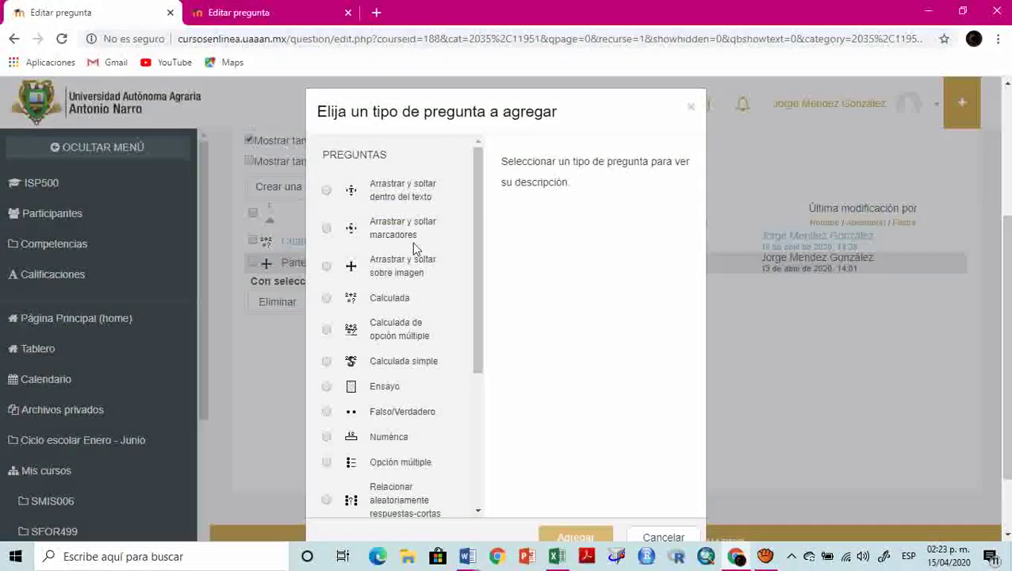
click(396, 297)
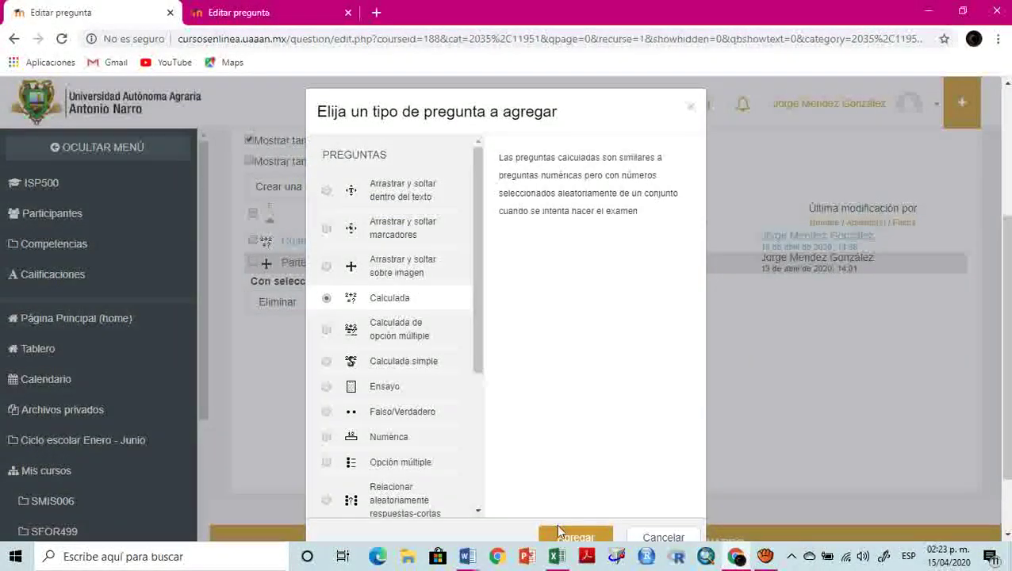
click(559, 534)
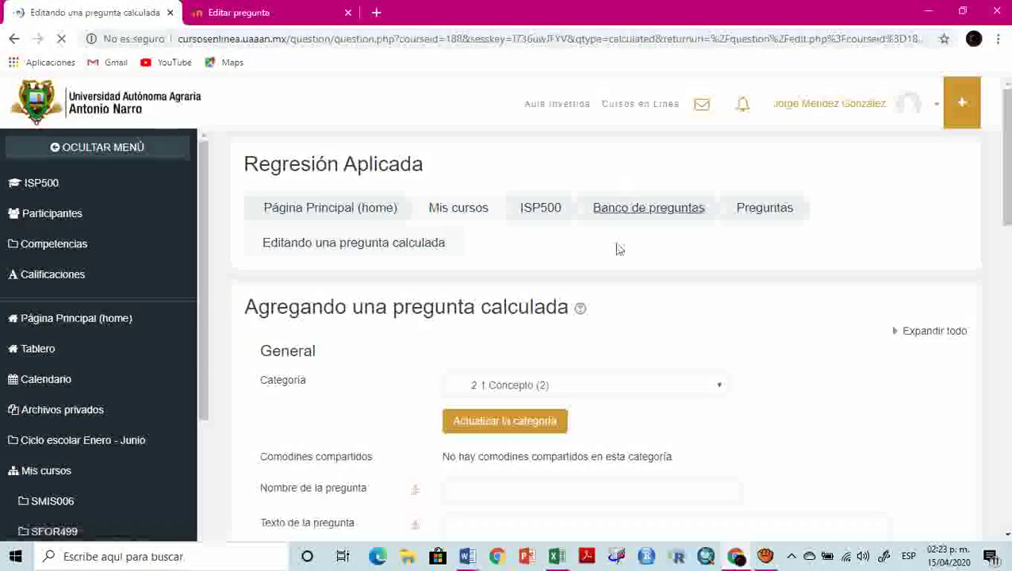
- Switch to the "Preguntas Moodle" document in Word and copy the question name "Calcula el volumen fustal de un árbol"
scroll(618, 333, down, 2)
click(542, 354)
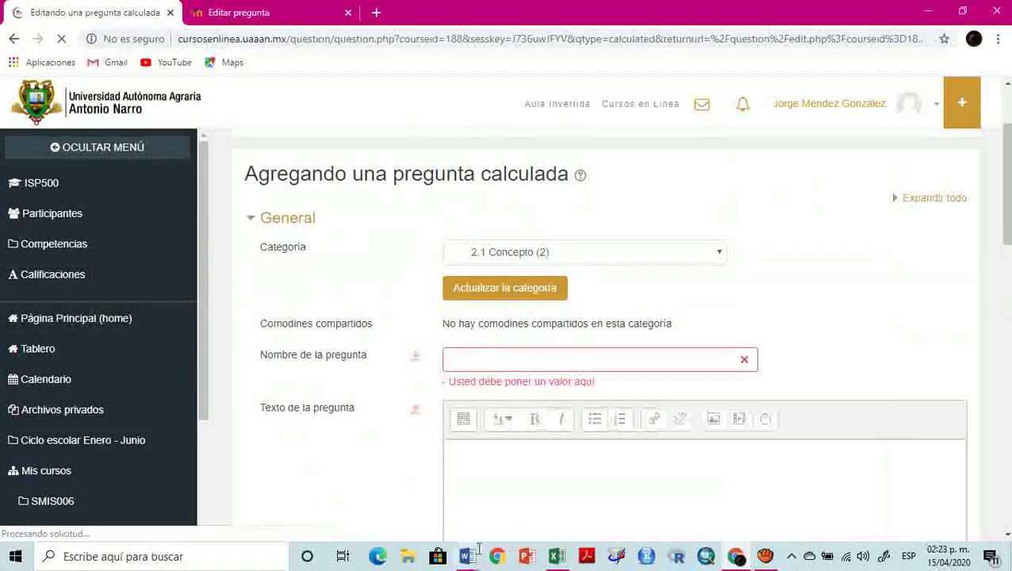
click(469, 560)
click(433, 492)
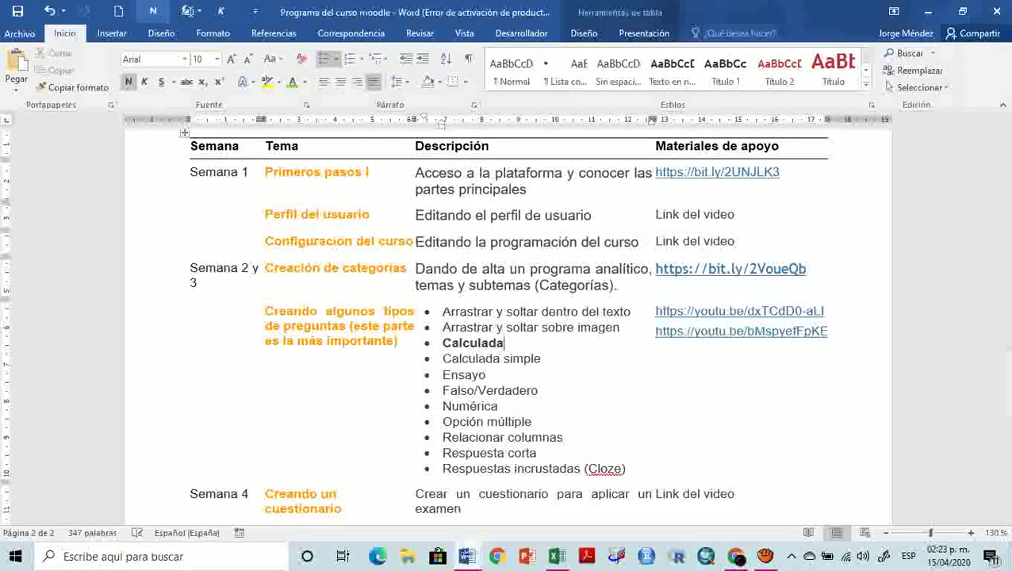
click(544, 507)
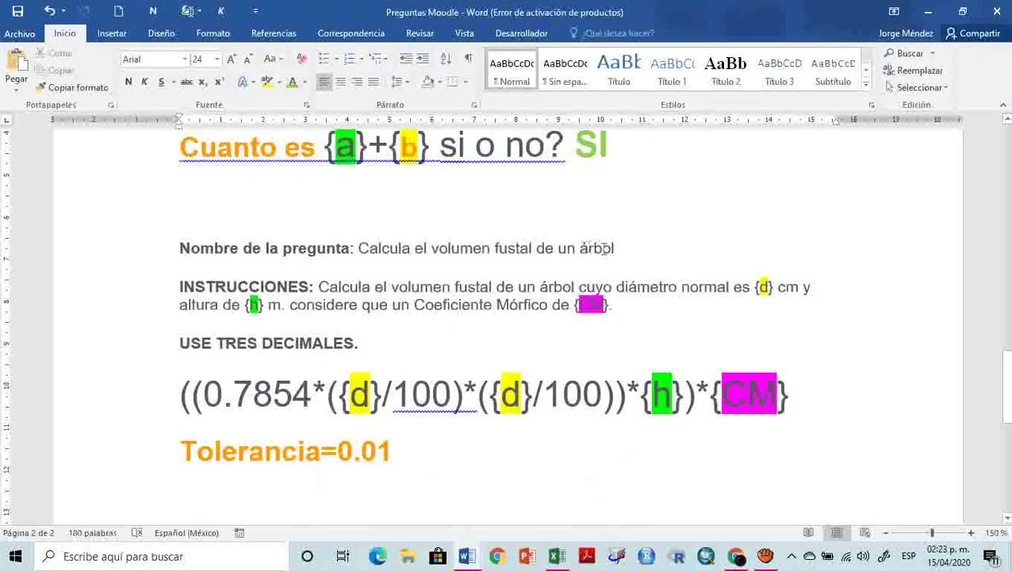
drag(634, 251, 359, 249)
key(ctrl+c)
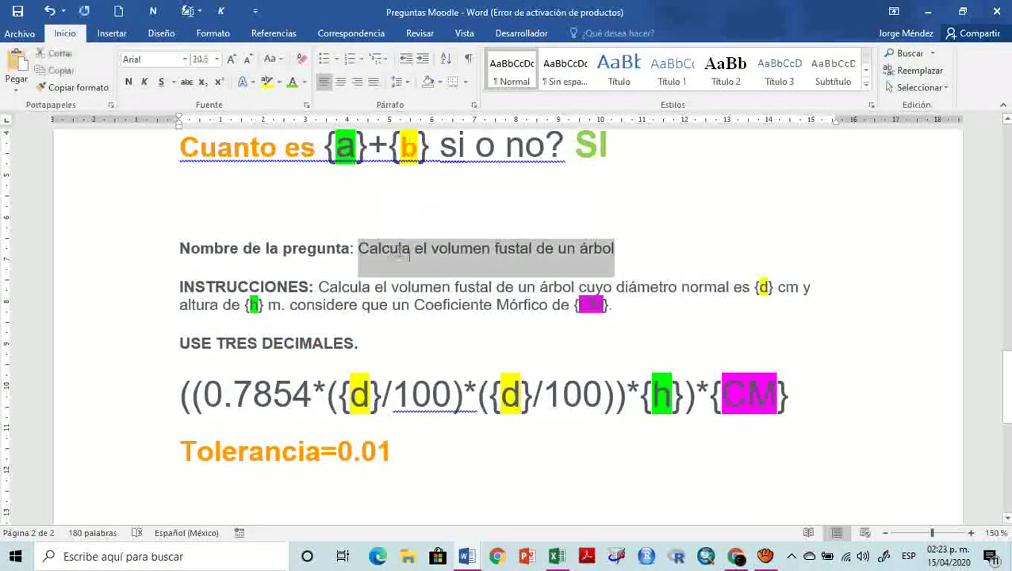
- Return to the calculated question form in Chrome and paste "Calcula el volumen fustal de un árbol" as the question name
key(alt+Tab)
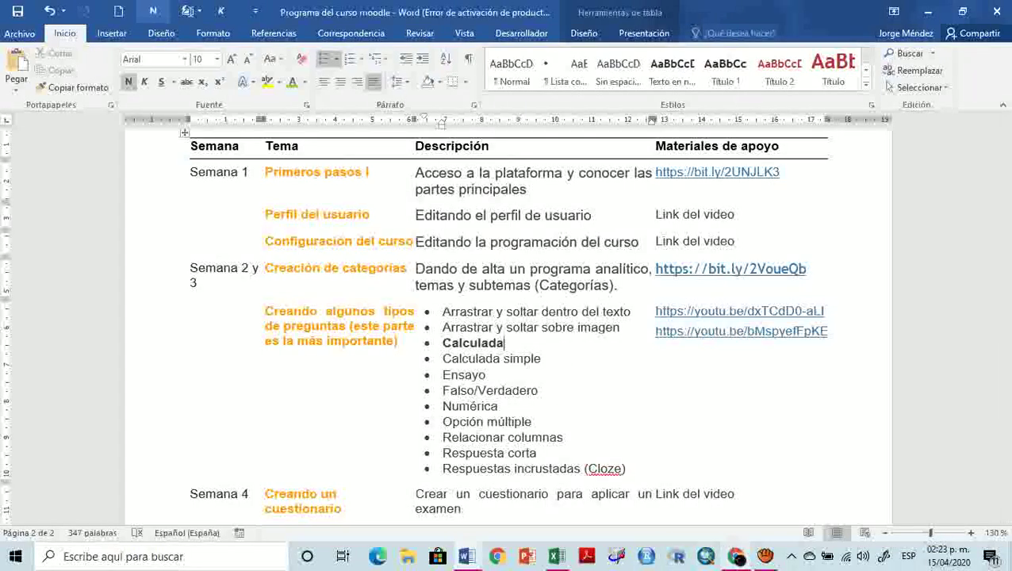
key(alt+Tab)
click(524, 355)
key(ctrl+v)
scroll(615, 328, down, 2)
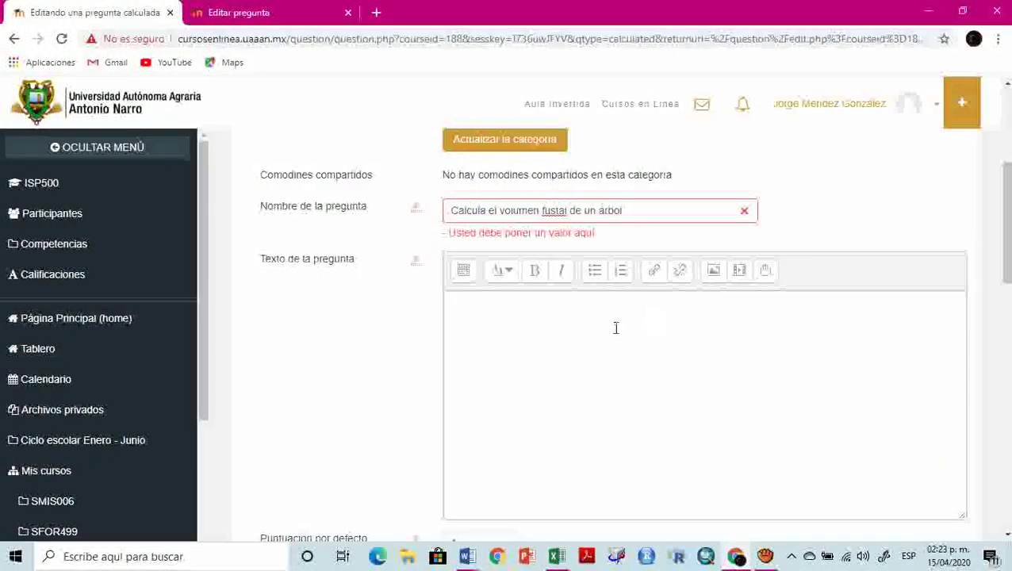
- Switch to the "Preguntas Moodle" document in Word and copy the text from "INSTRUCCIONES:" through "USE TRES DECIMALES."
click(607, 331)
key(alt+Tab)
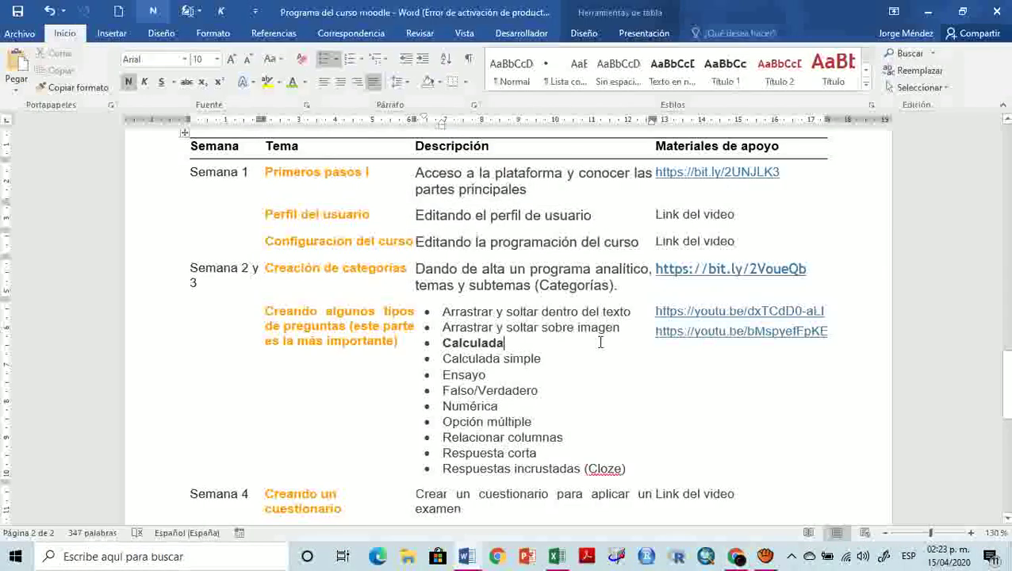
mouse_move(474, 557)
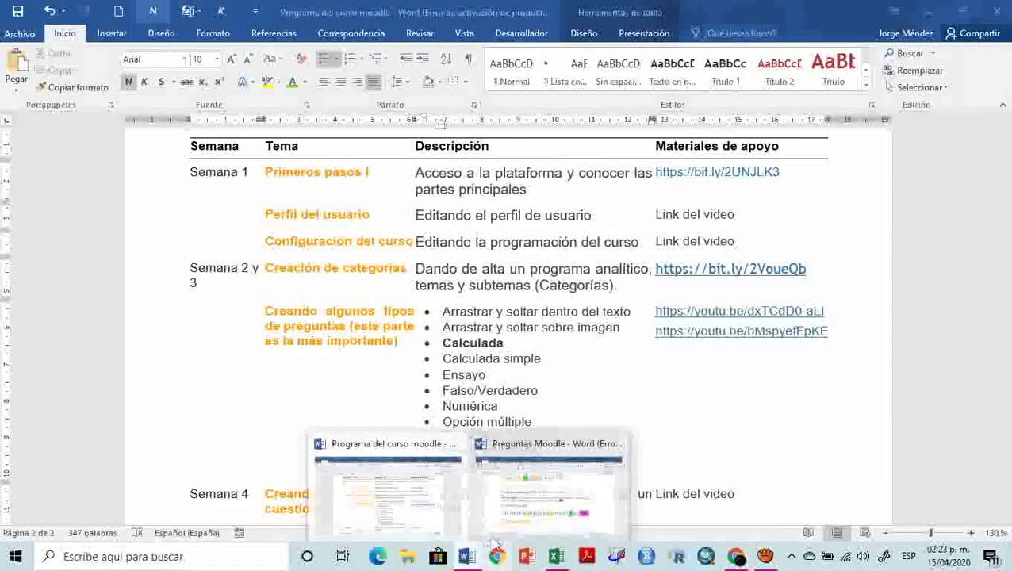
click(528, 509)
click(181, 287)
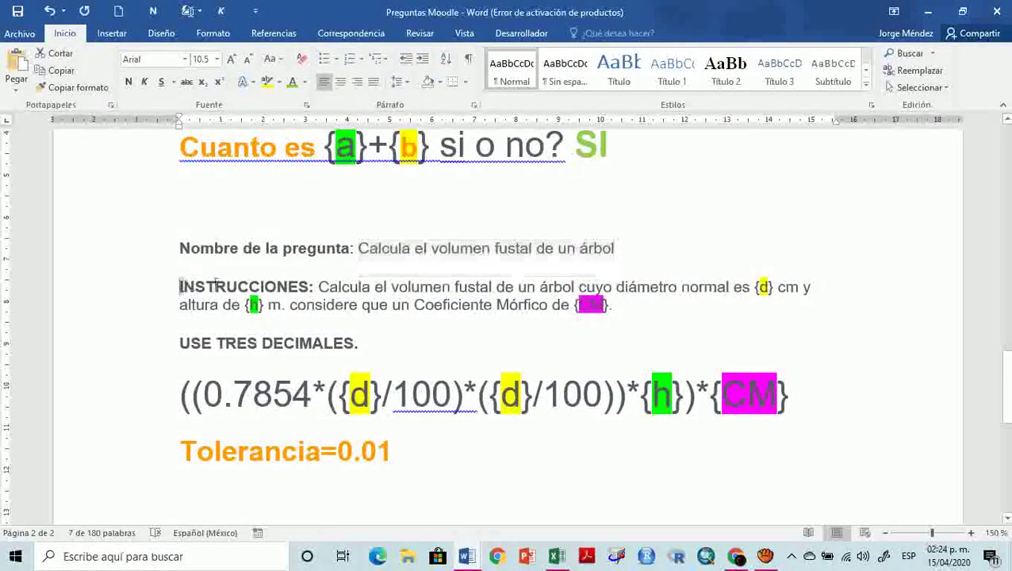
drag(216, 286, 408, 352)
click(370, 334)
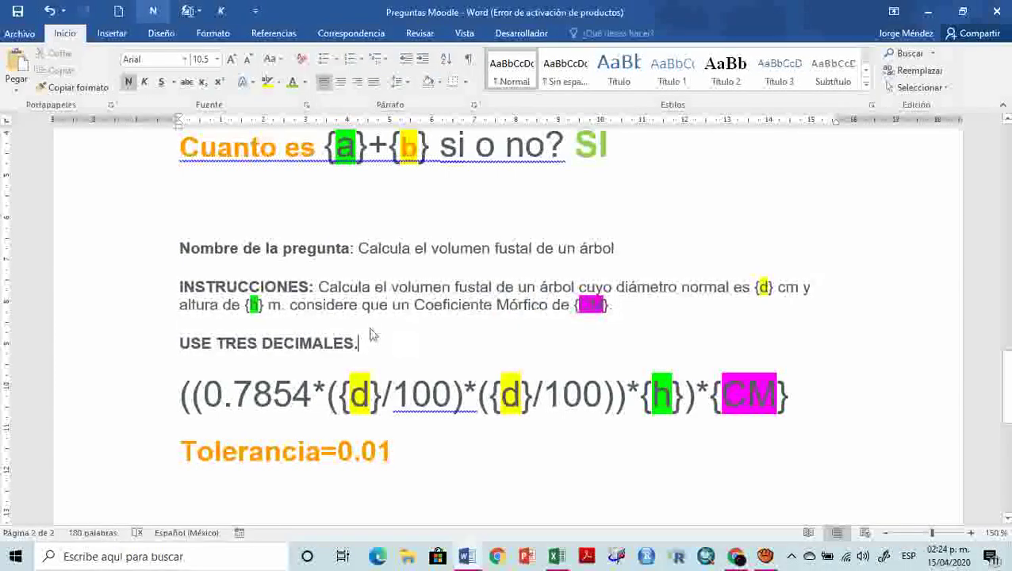
mouse_move(181, 287)
mouse_down()
mouse_move(359, 318)
mouse_move(371, 341)
mouse_move(206, 305)
mouse_move(181, 287)
mouse_up()
key(ctrl+c)
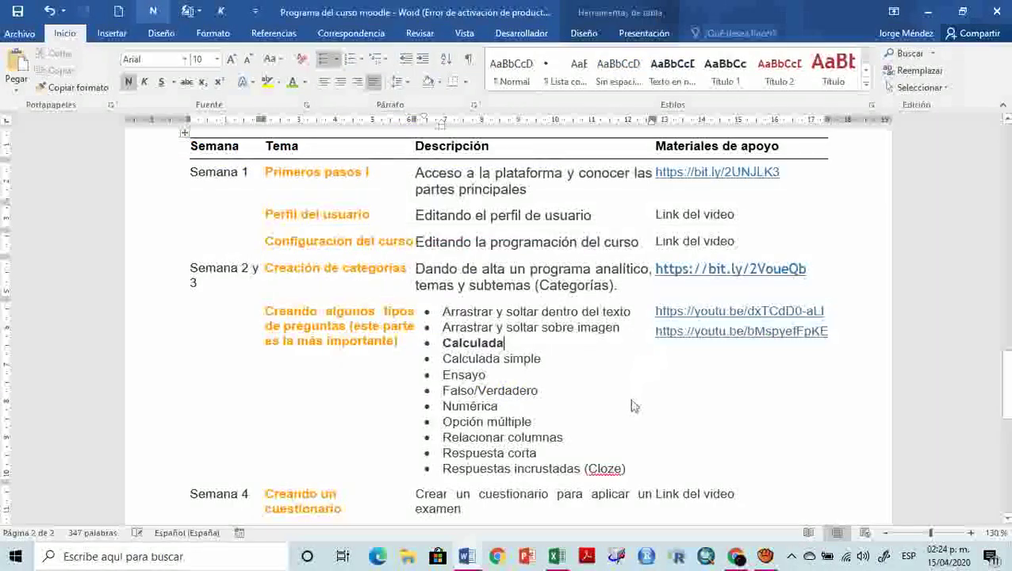
- Return to Chrome and paste the copied instructions with the {d}, {h} and {CM} wildcards as the question text
click(735, 555)
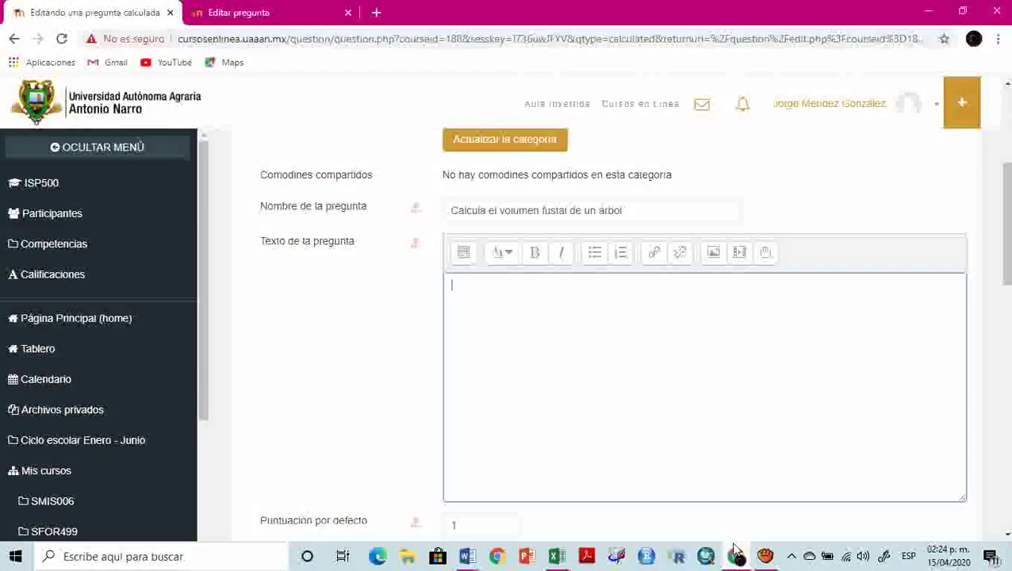
click(538, 316)
key(ctrl+v)
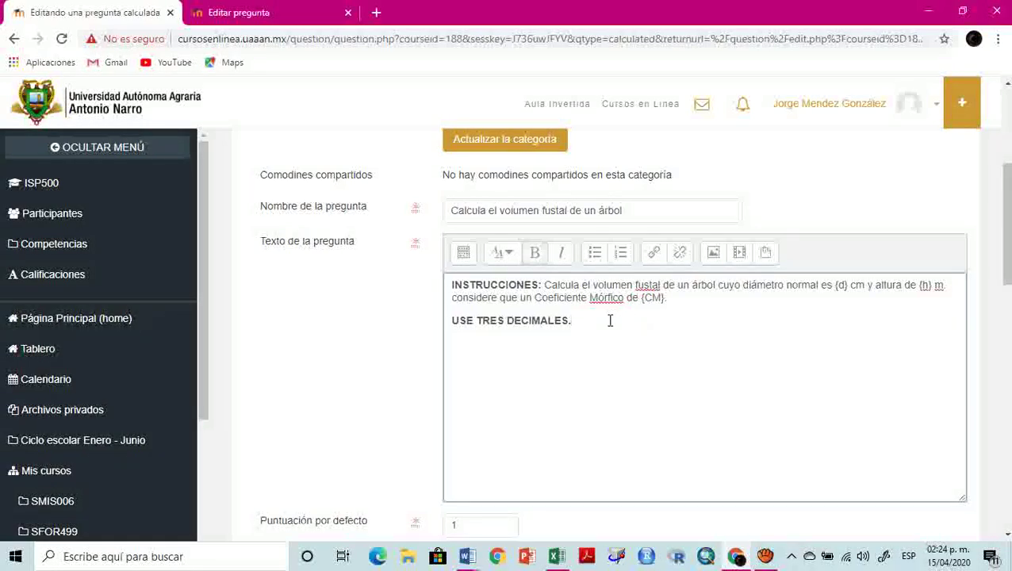
- Switch to the "Preguntas Moodle" document in Word and review the instructions and their wildcards {d}, {h} and {CM}
key(alt+Tab)
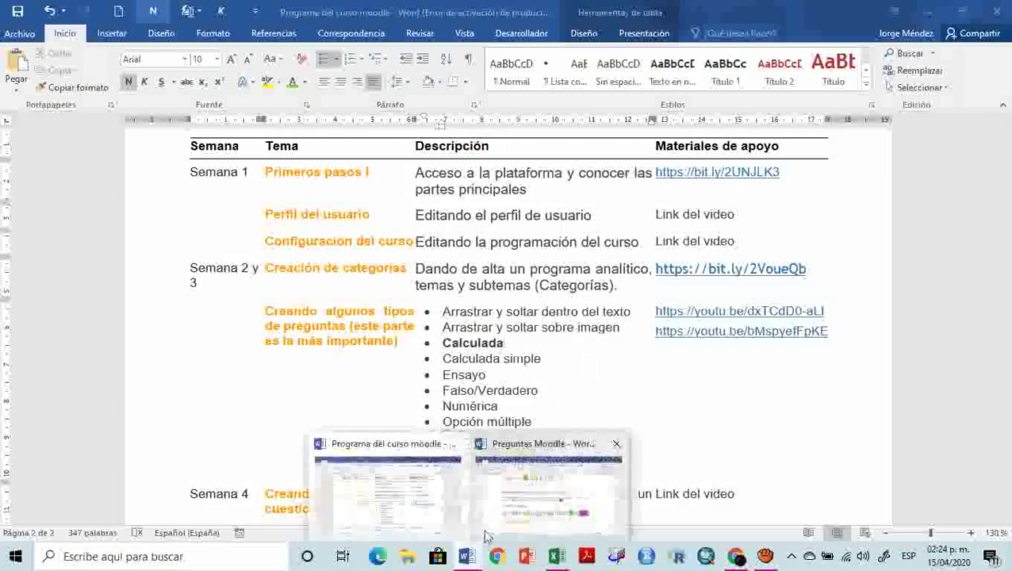
click(515, 504)
click(389, 331)
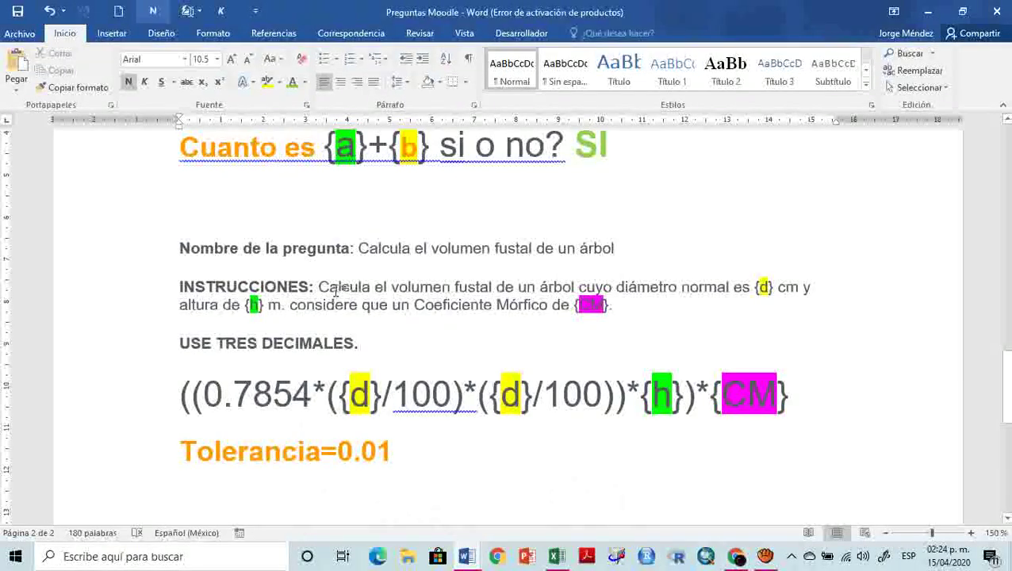
drag(318, 289, 539, 290)
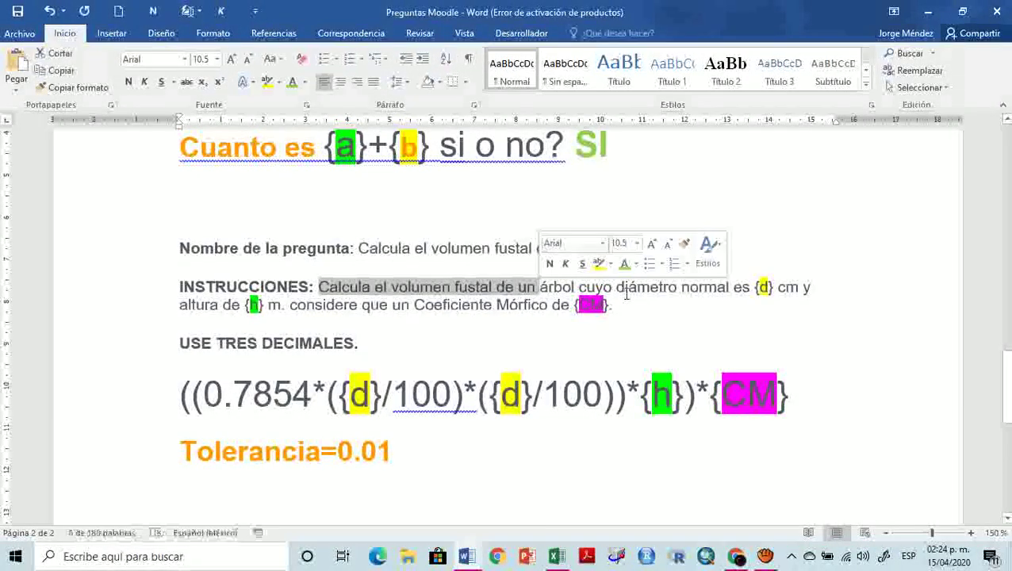
drag(616, 287, 730, 287)
double_click(761, 288)
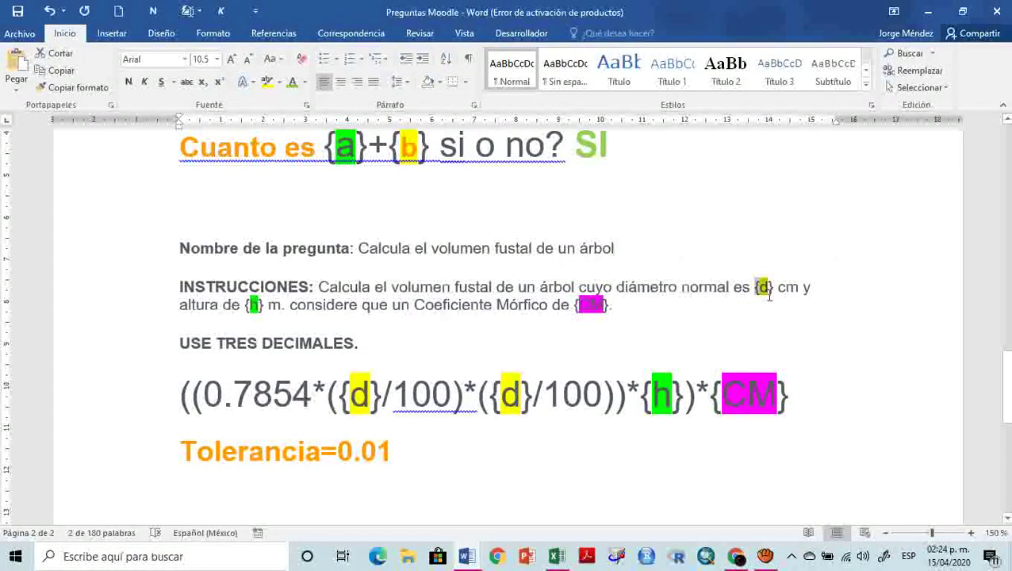
double_click(255, 305)
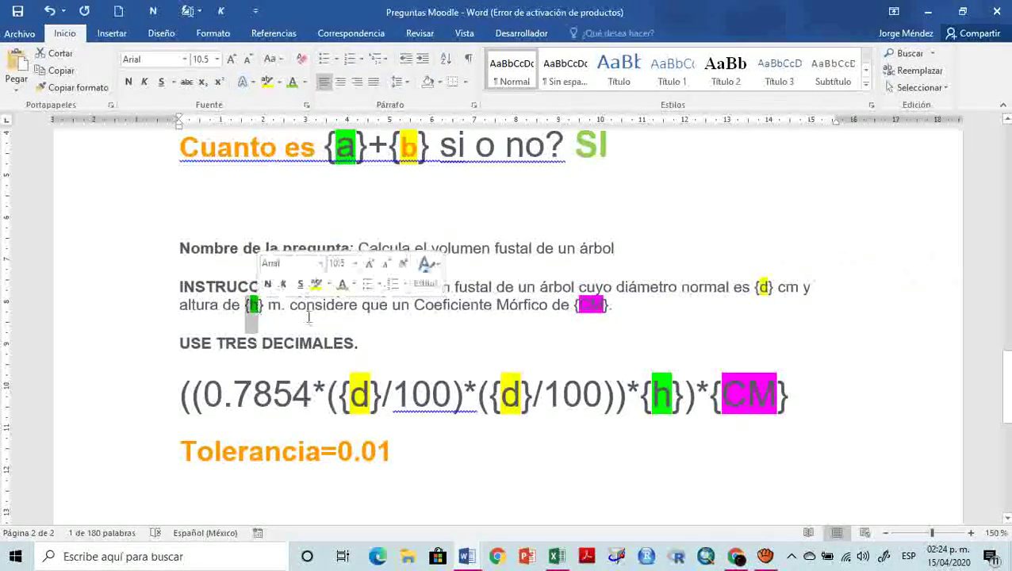
drag(255, 306, 597, 313)
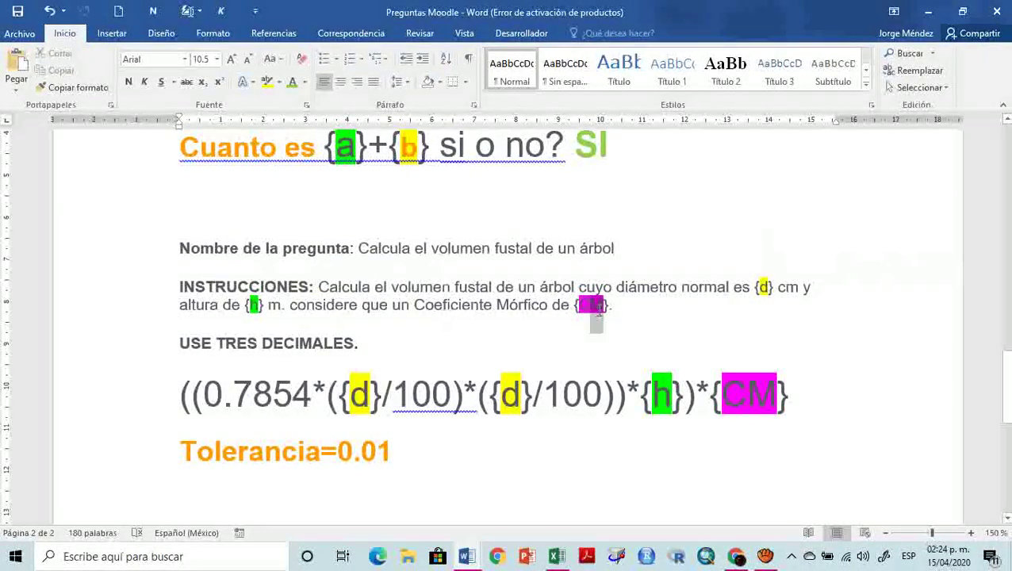
key(Escape)
click(594, 345)
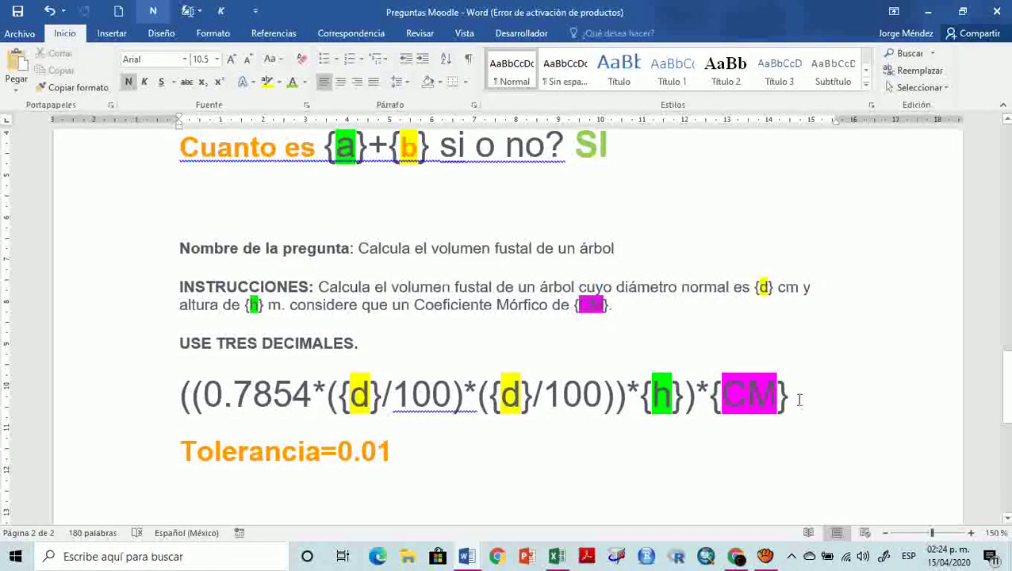
- Copy ((0.7854*({d}/100)*({d}/100))*{h})*{CM} from Word and paste it in Chrome as answer formula 1
drag(791, 396, 179, 396)
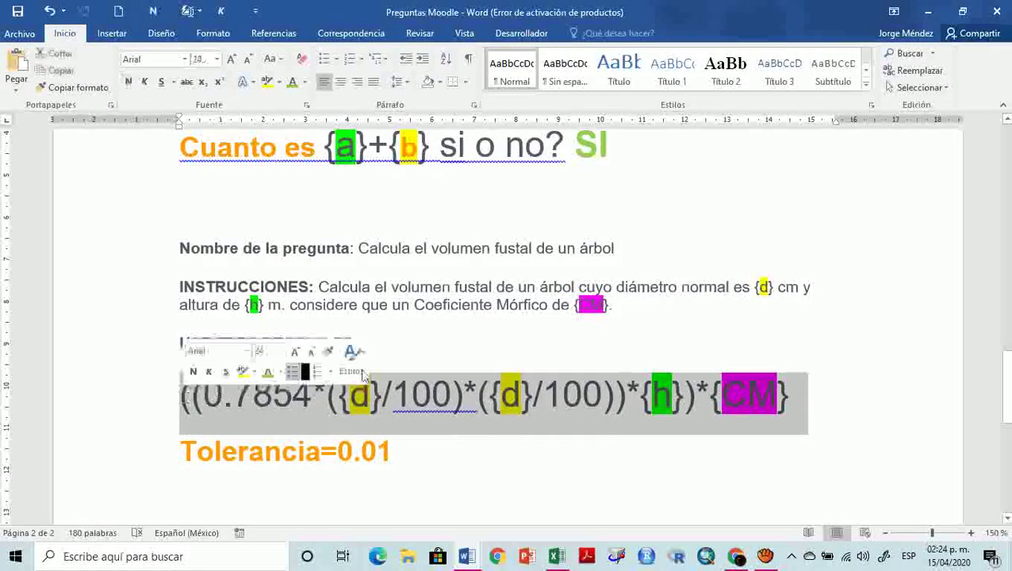
key(alt+Tab)
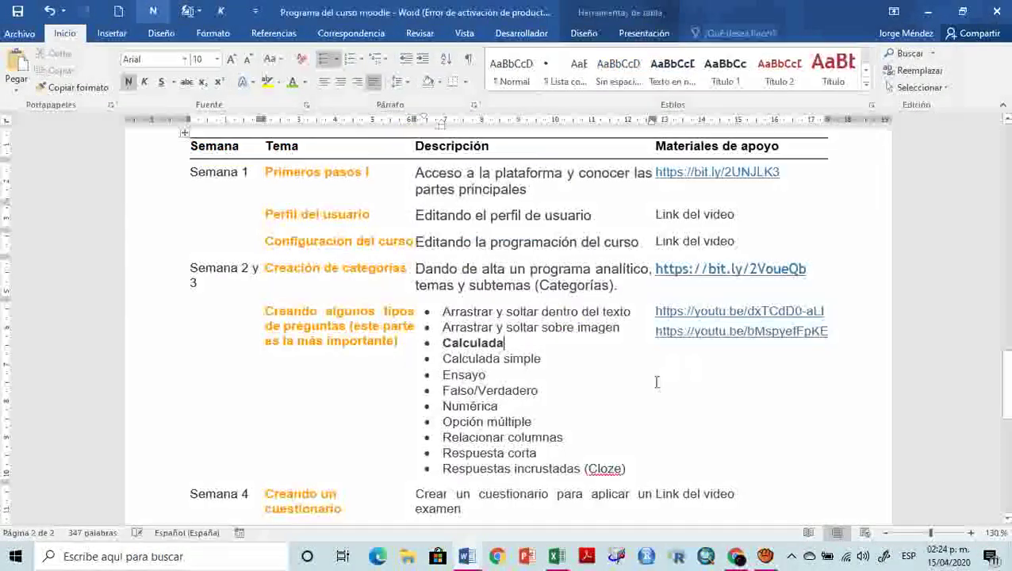
click(735, 556)
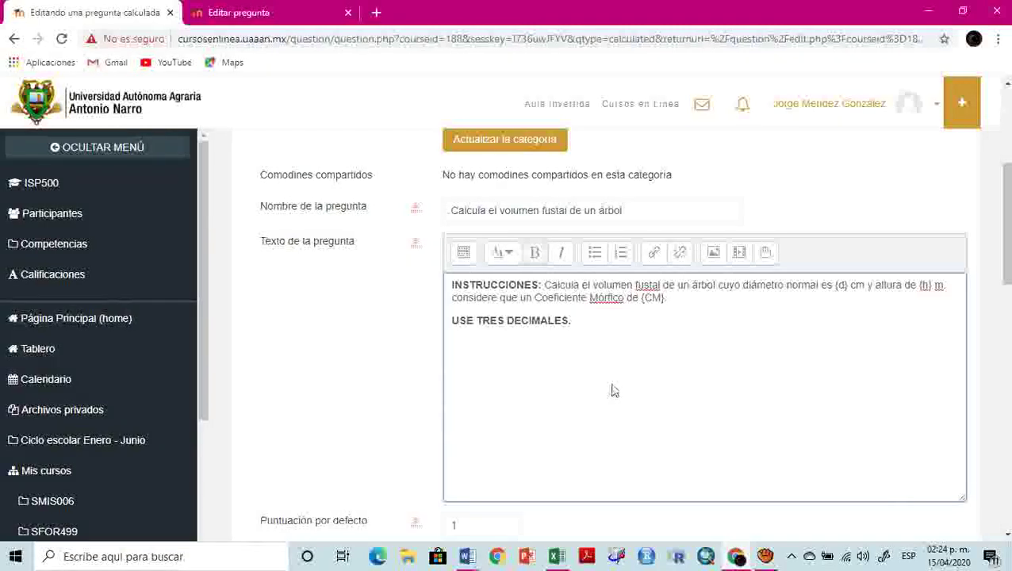
scroll(613, 385, down, 3)
scroll(593, 317, down, 3)
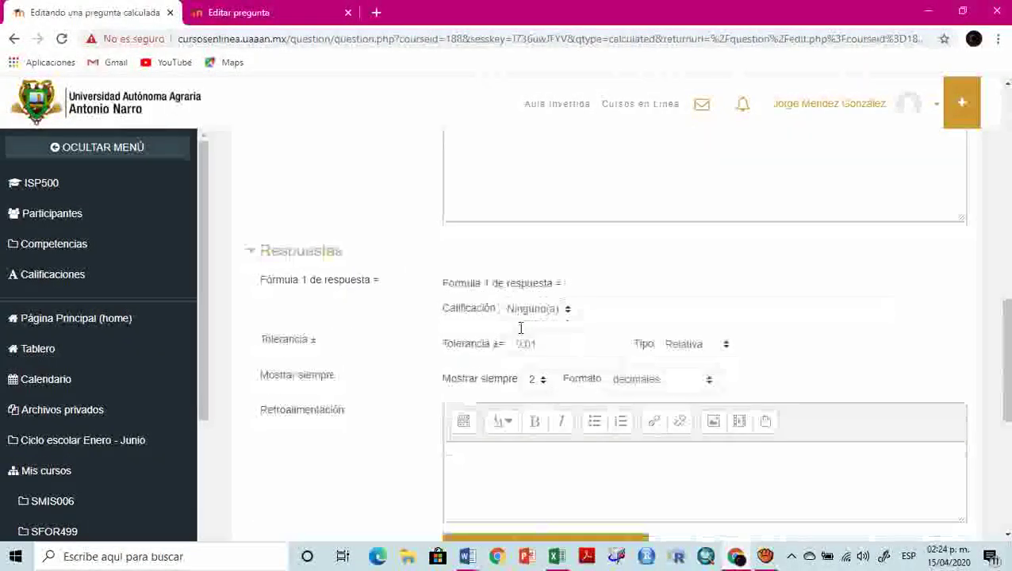
click(593, 289)
key(ctrl+v)
- Review the question text, the default mark and the answer formula in the question form
scroll(659, 288, up, 5)
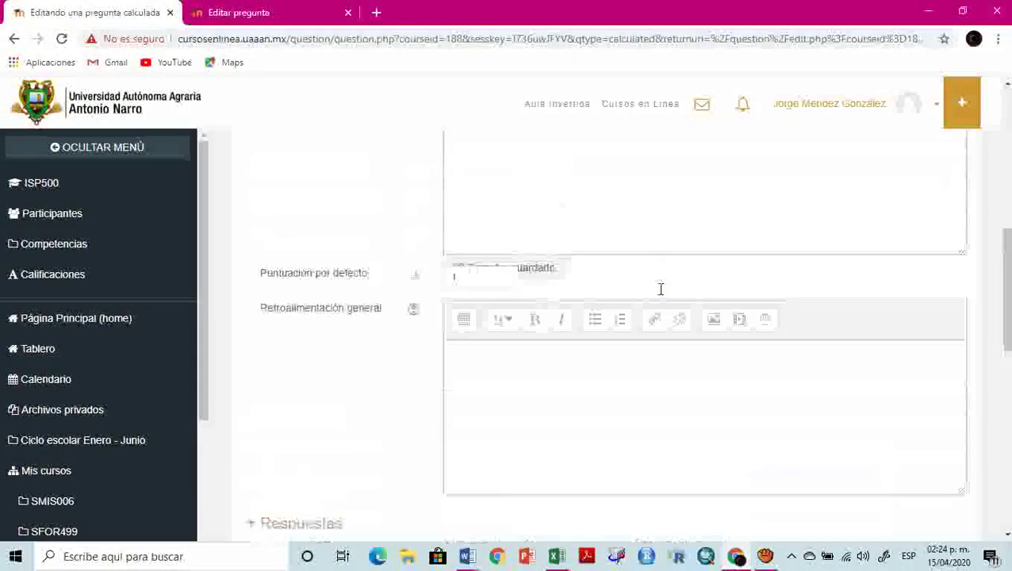
scroll(505, 301, up, 2)
scroll(505, 300, down, 1)
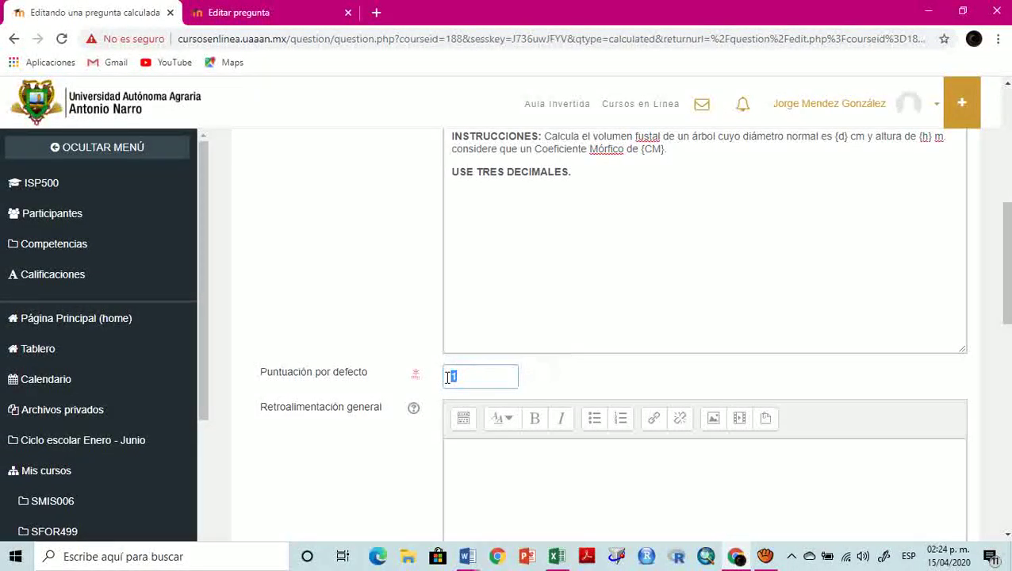
click(517, 293)
scroll(536, 271, down, 3)
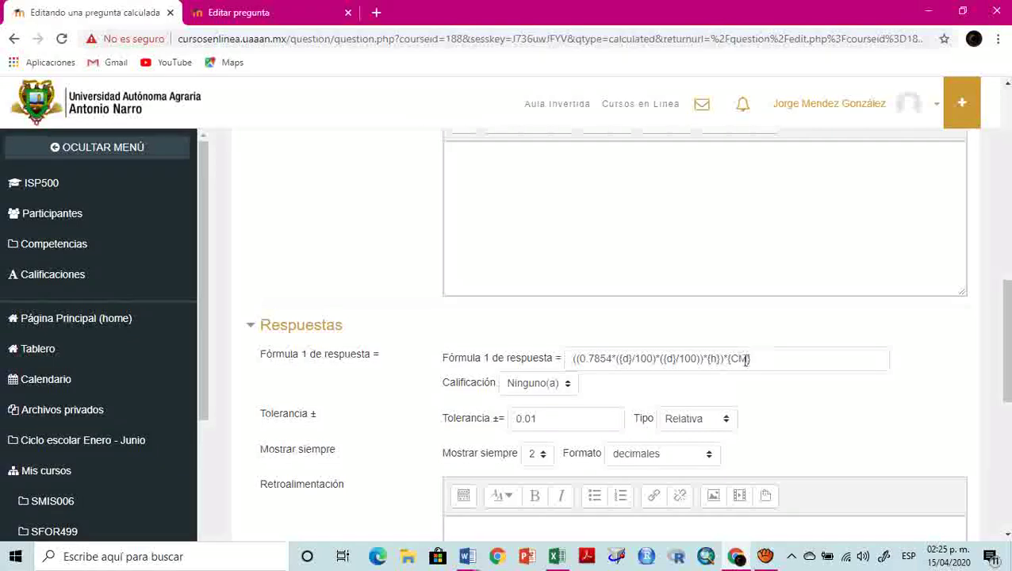
drag(766, 359, 570, 362)
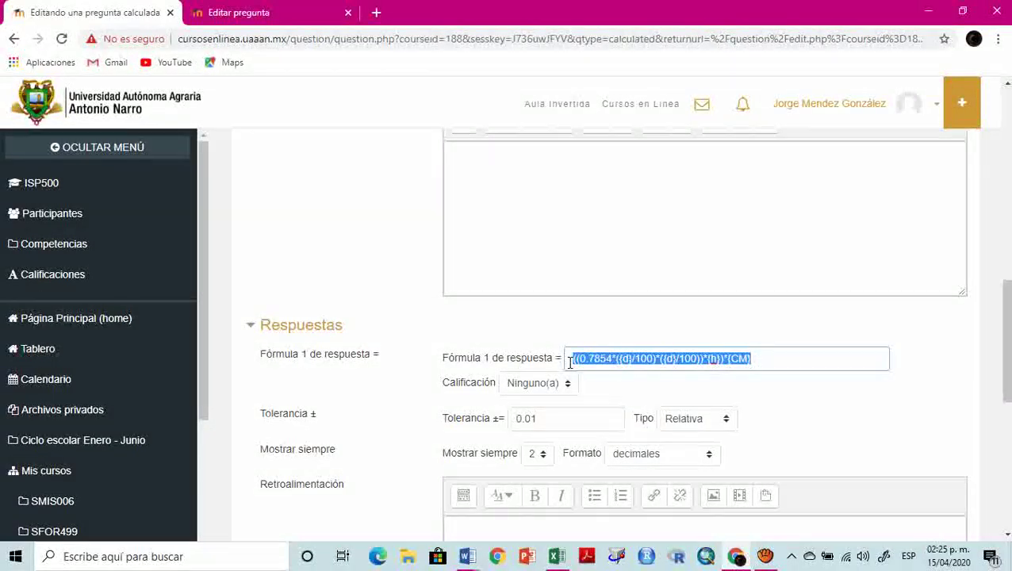
click(760, 362)
drag(760, 362, 571, 361)
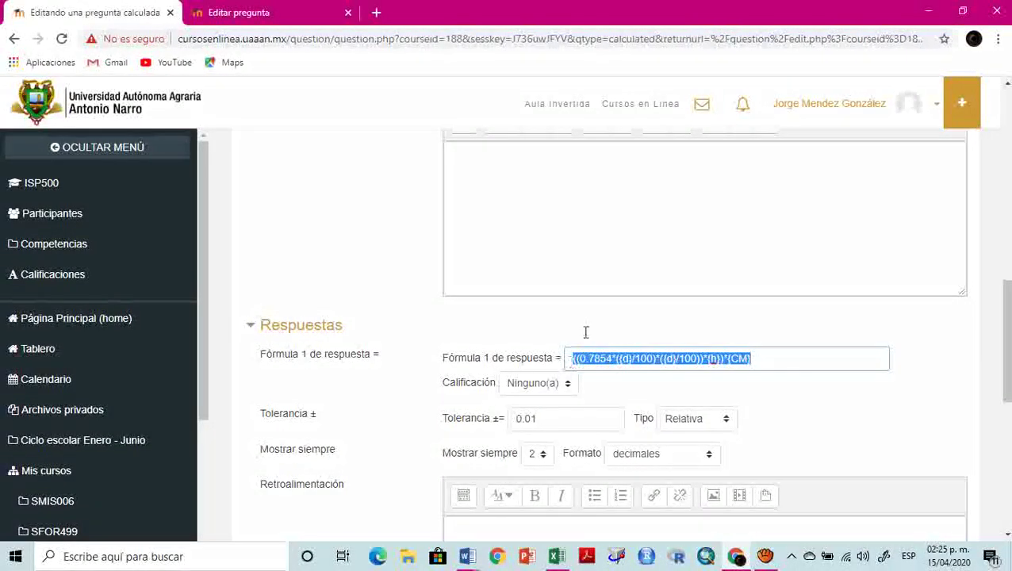
- Switch to the Excel workbook to view the Diametro, Altura and C.M. data, and return to the question form in Chrome
key(alt+Tab)
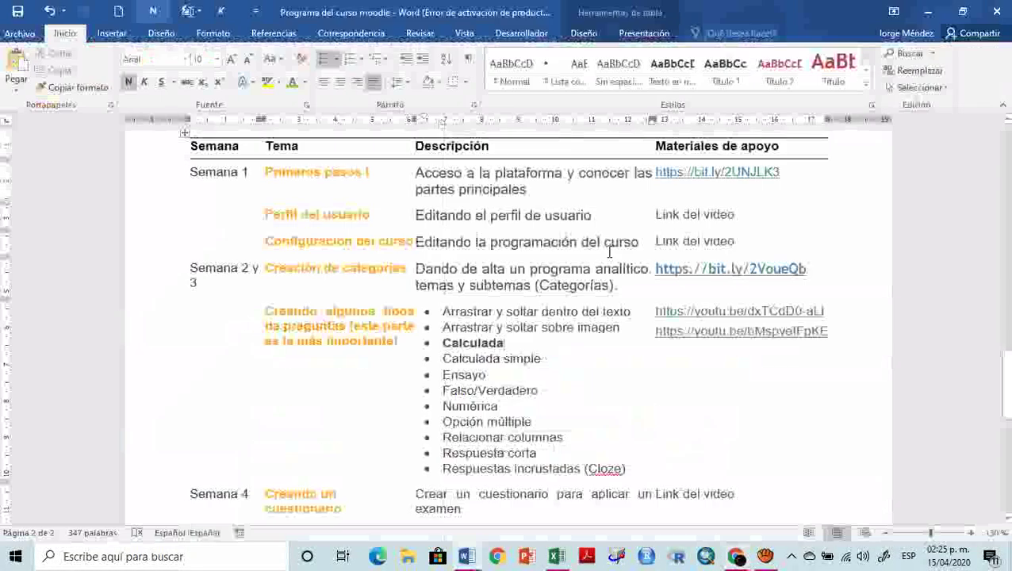
click(555, 557)
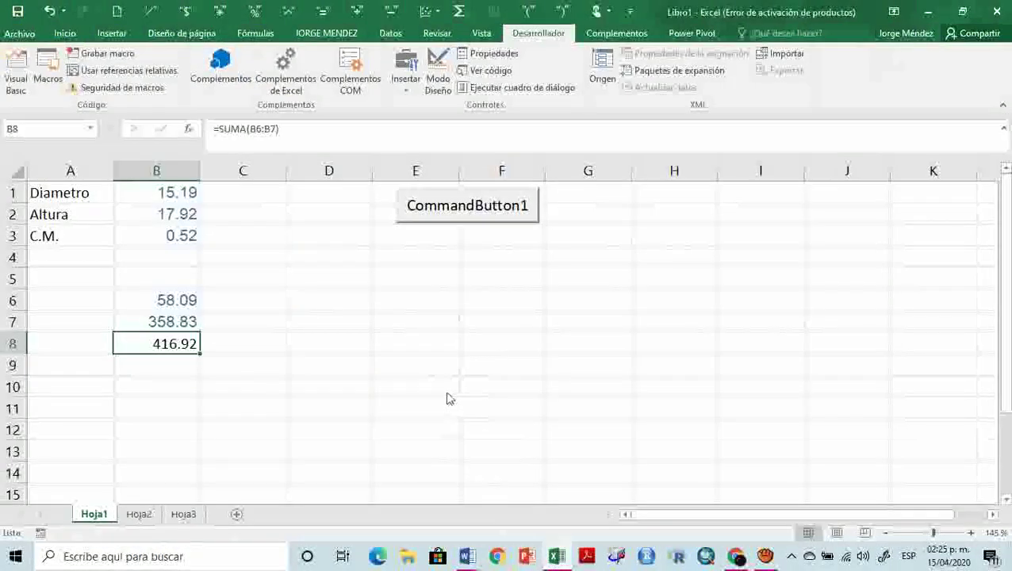
key(alt+Tab)
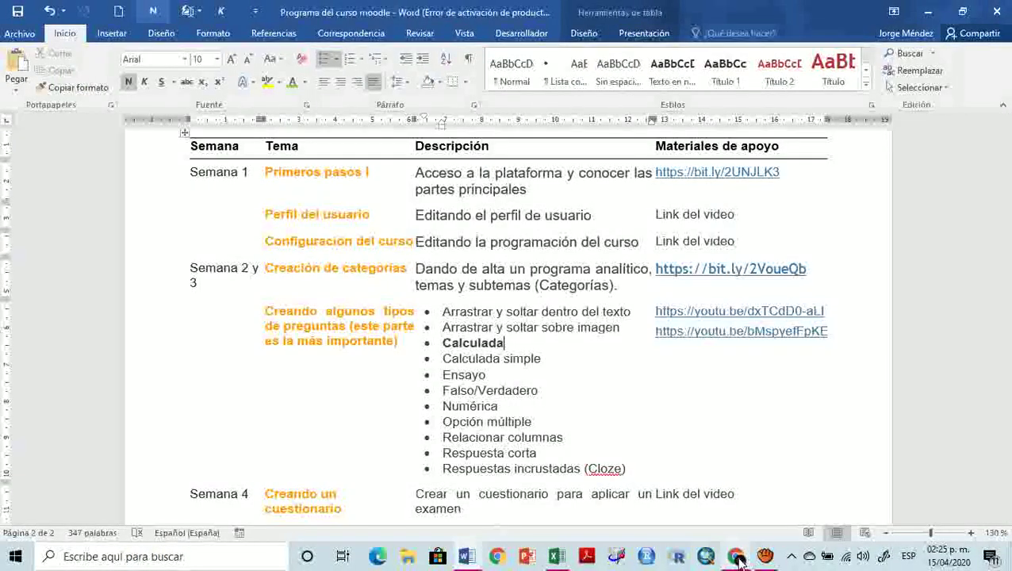
click(736, 557)
- Return to the question form in Chrome and set the grade of answer formula 1 to 100%
click(636, 256)
scroll(636, 254, down, 1)
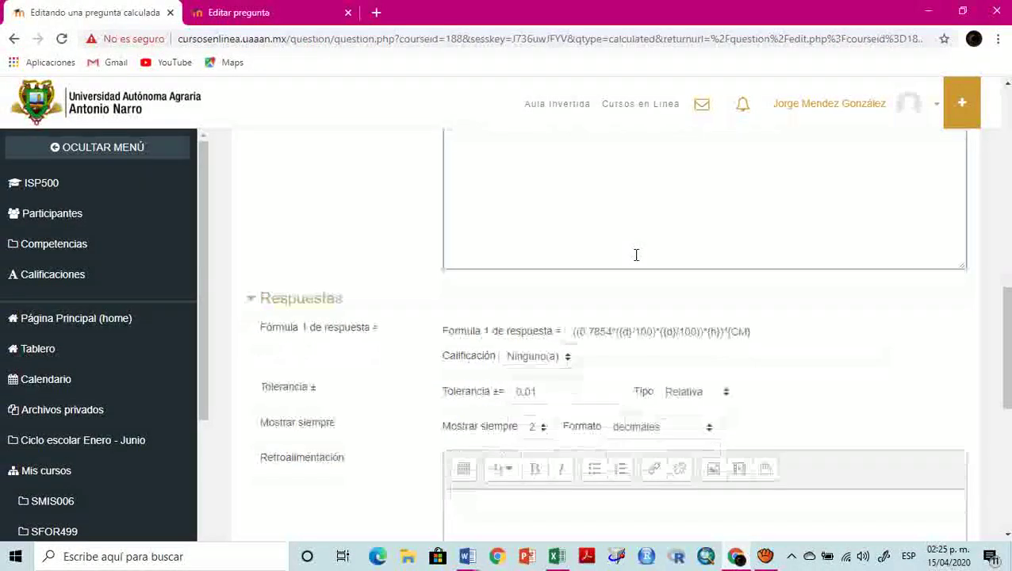
click(541, 309)
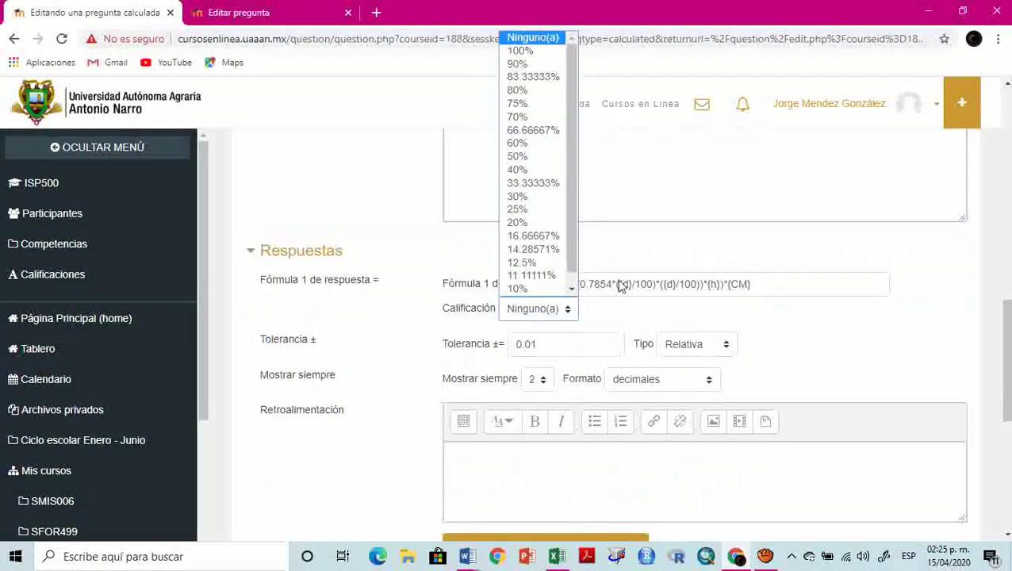
click(759, 290)
click(547, 309)
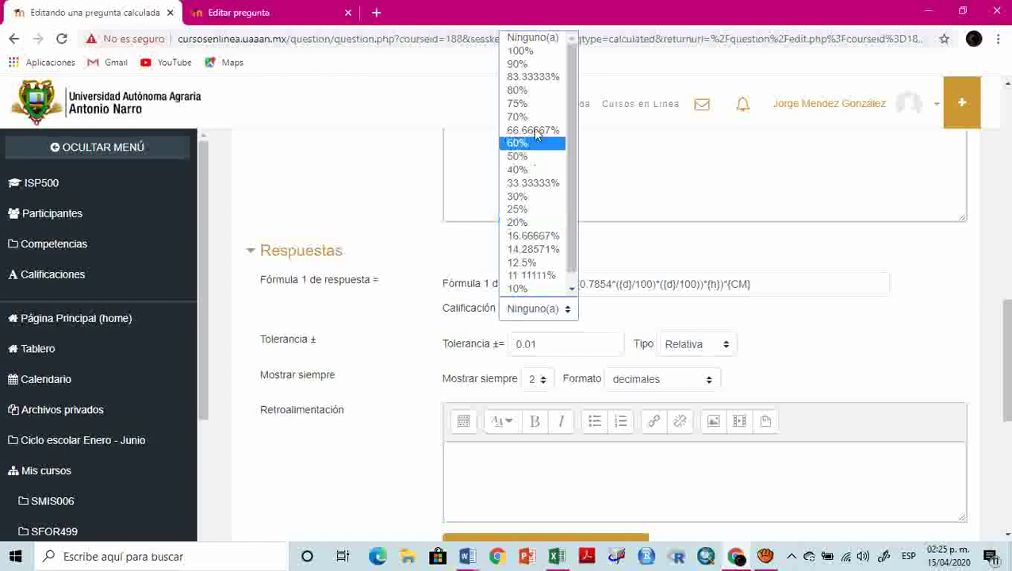
click(520, 51)
- Review the remaining answer settings and save the calculated question's changes
scroll(807, 342, down, 1)
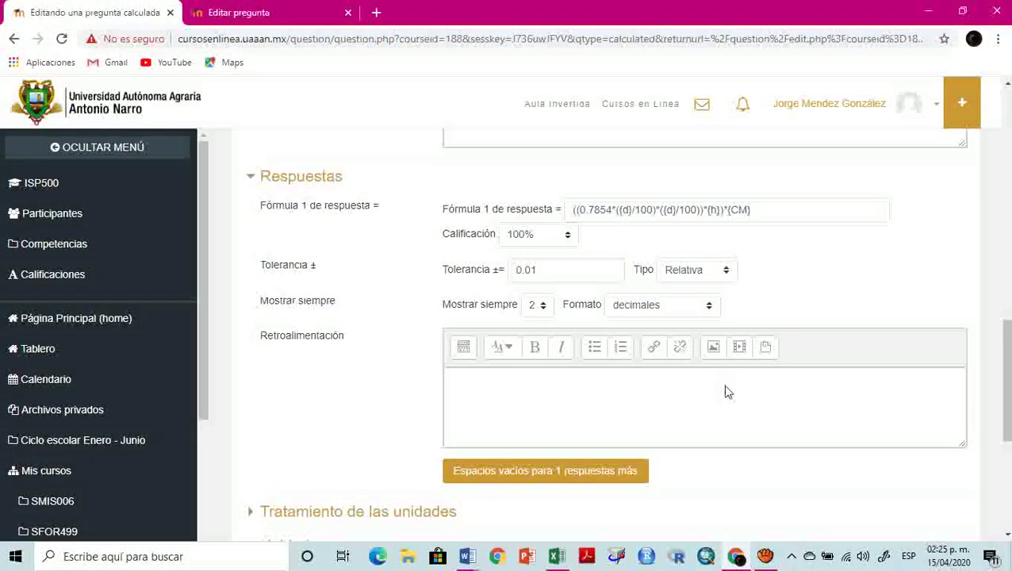
scroll(725, 385, down, 1)
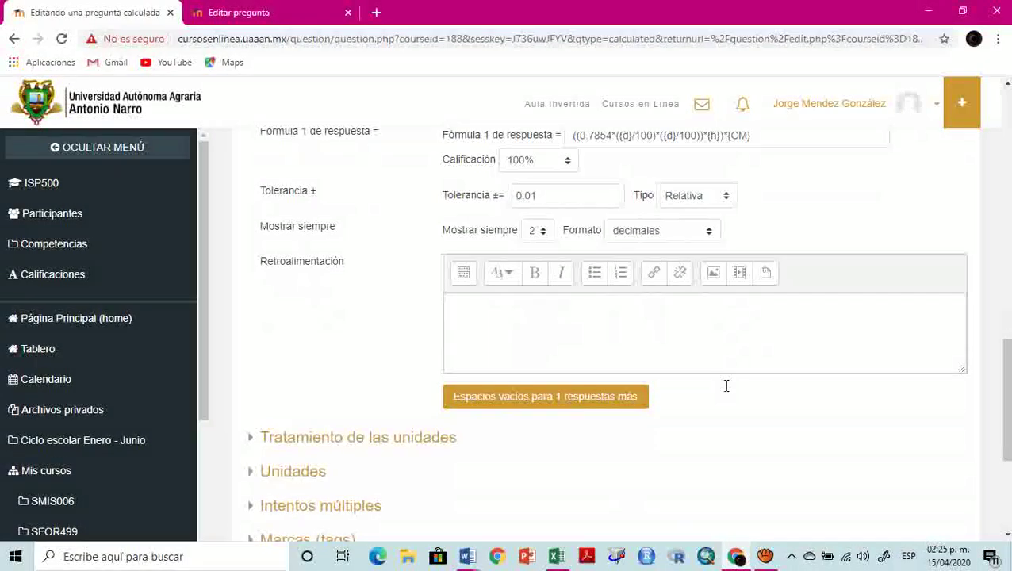
scroll(725, 386, down, 1)
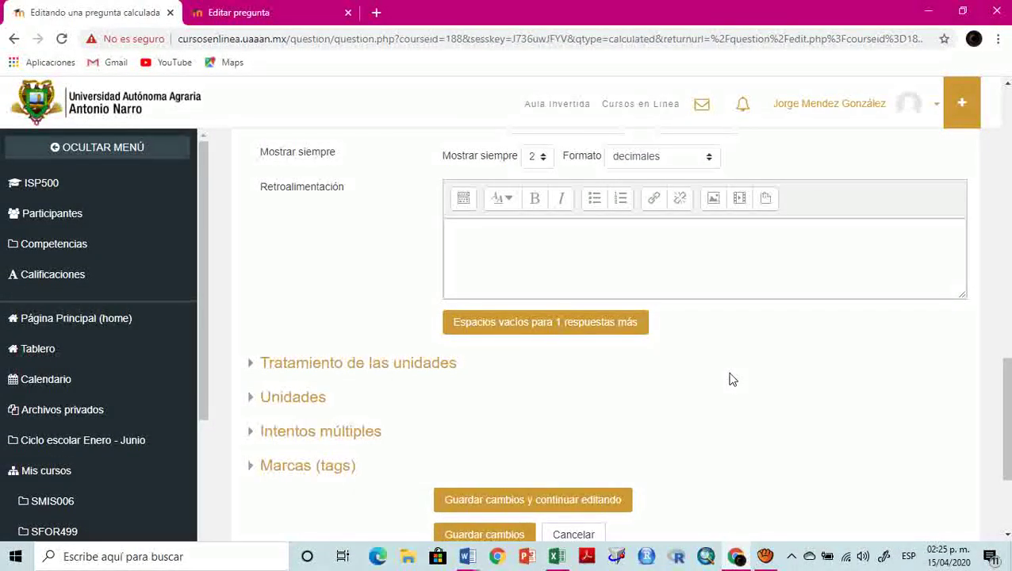
scroll(729, 376, up, 1)
scroll(730, 374, down, 3)
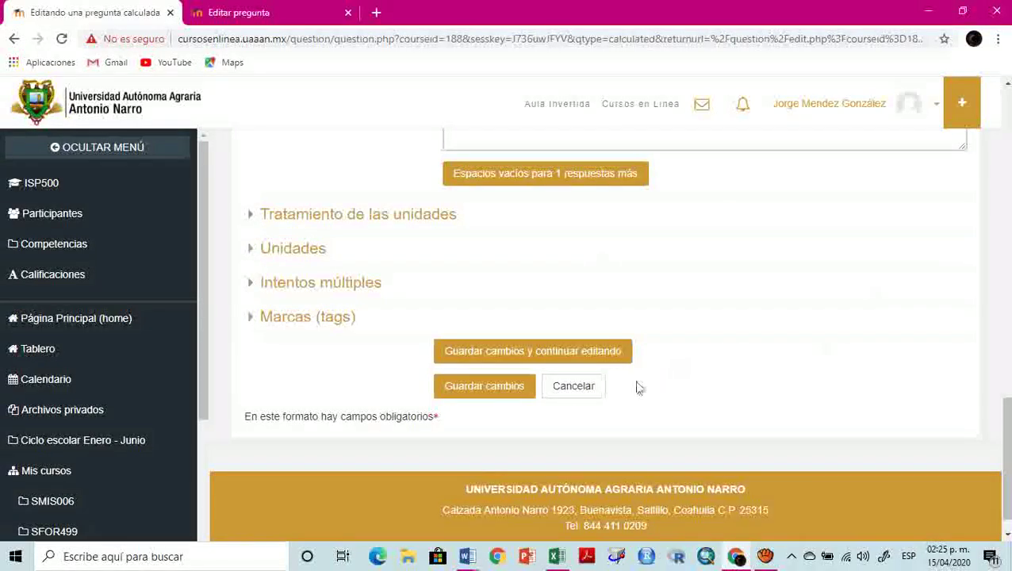
click(511, 392)
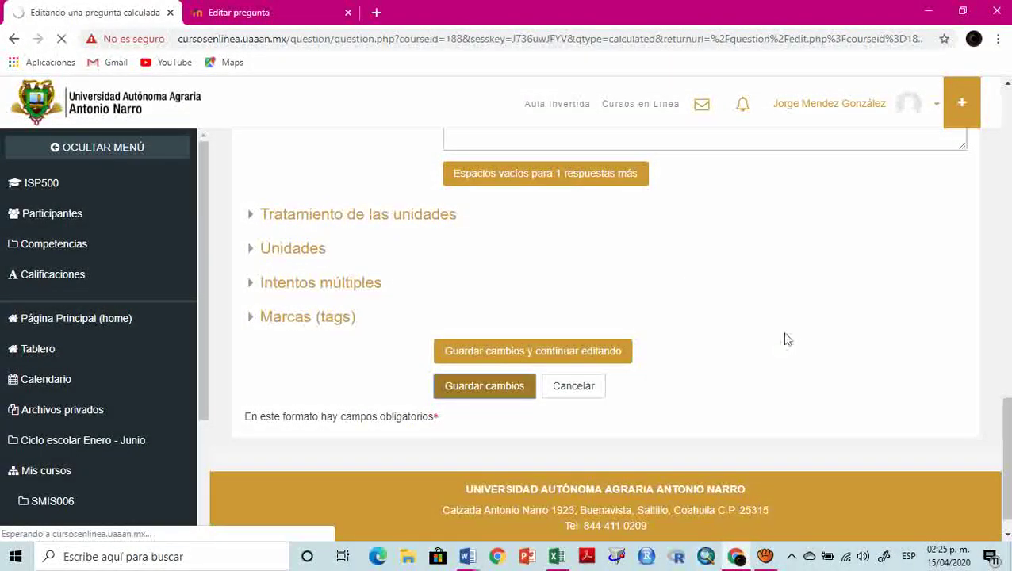
- Accept the existing private datasets for all three wildcards without synchronization and continue to the dataset editing page
scroll(840, 314, down, 2)
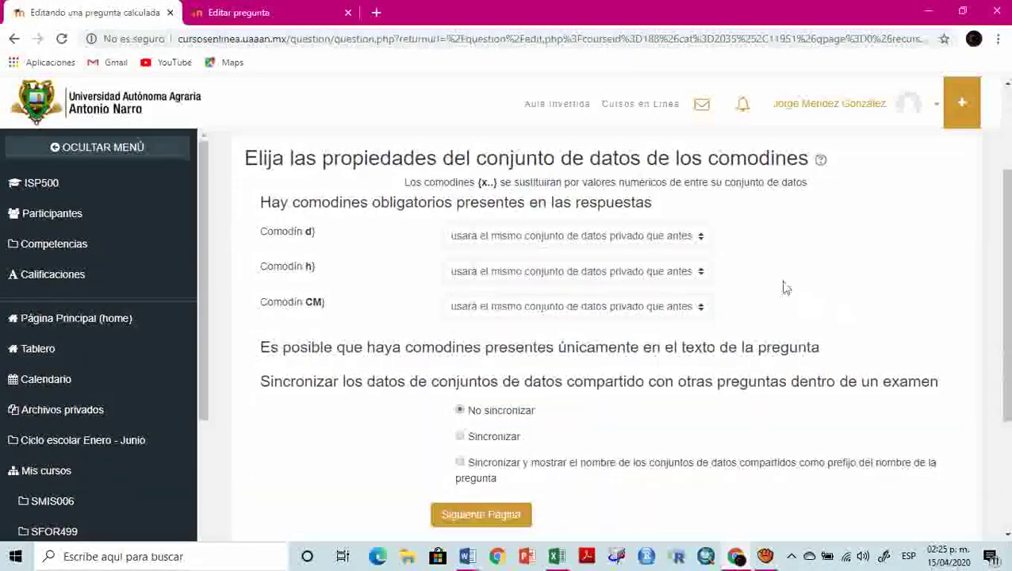
scroll(785, 287, down, 3)
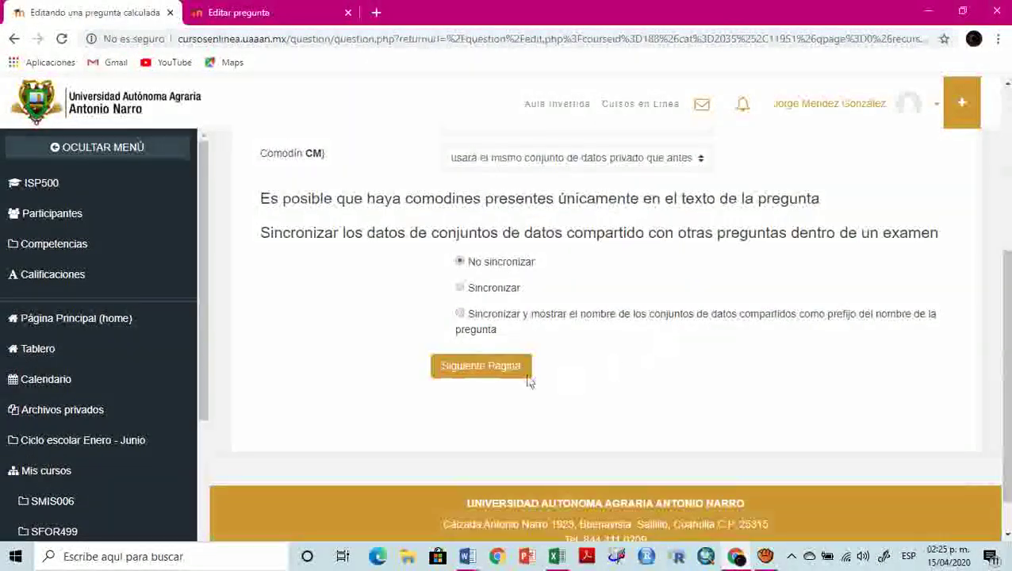
click(499, 369)
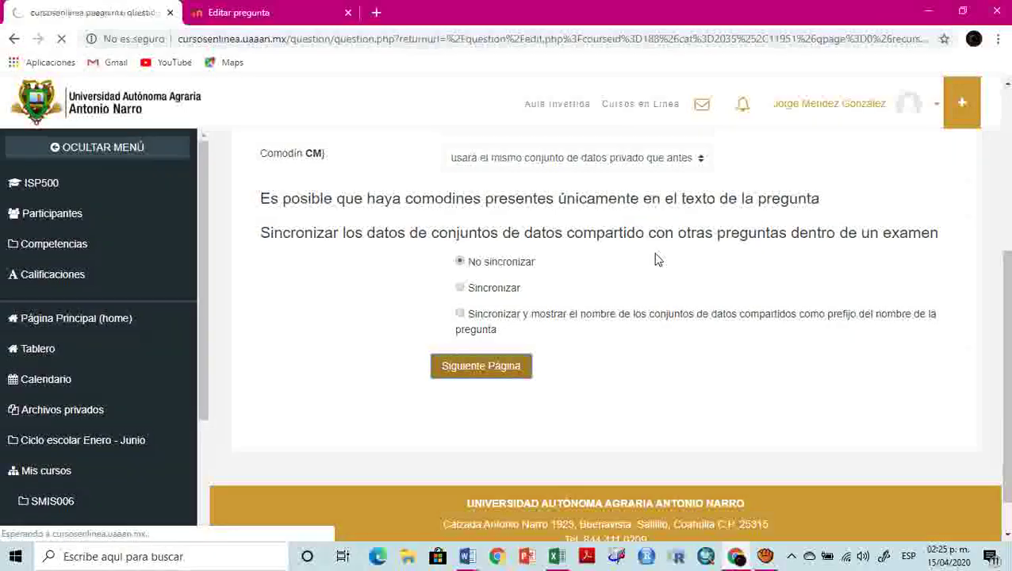
- Set wildcard d to a value of 5 with a range from 5 to 45
scroll(786, 329, down, 3)
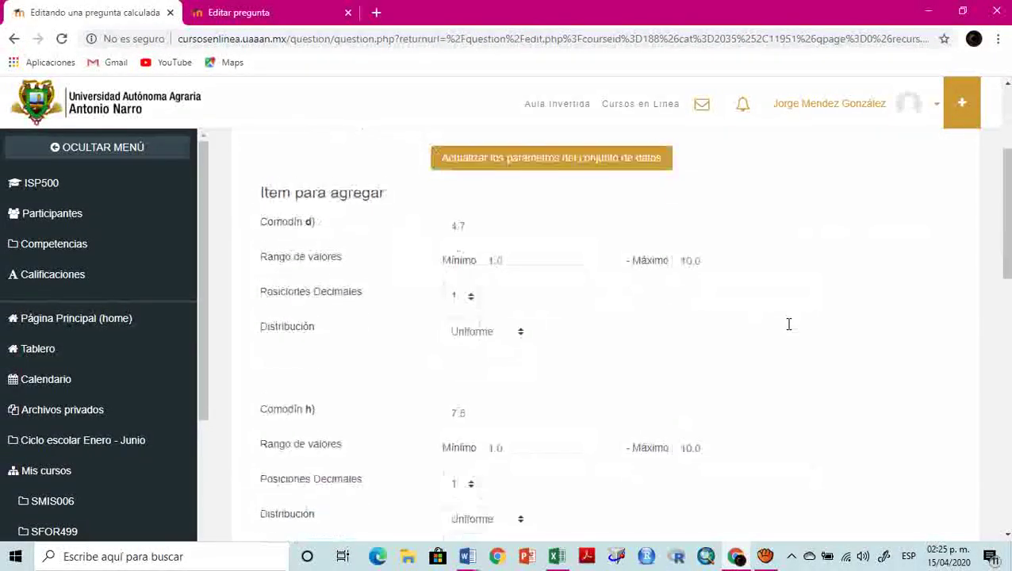
scroll(785, 325, up, 1)
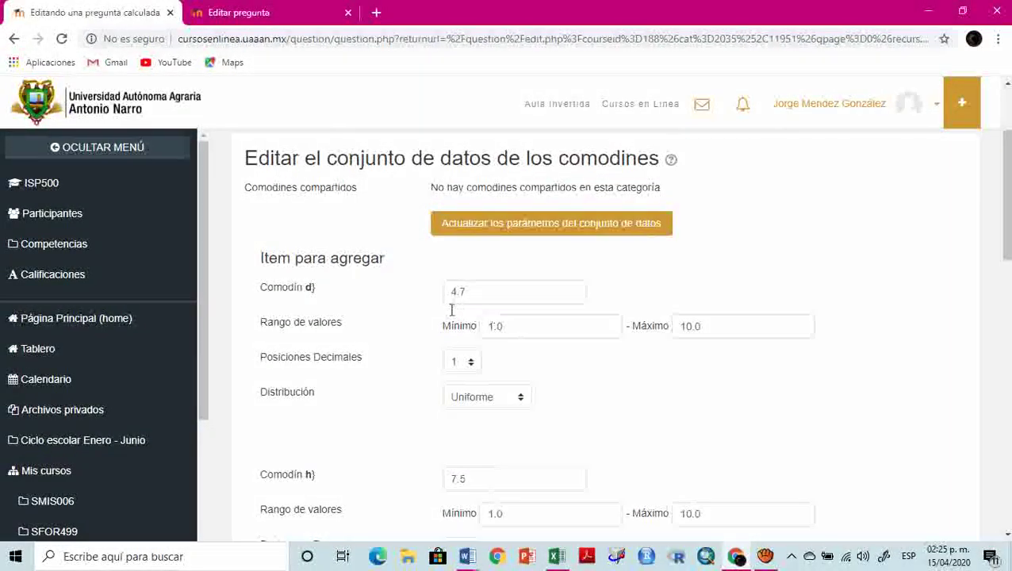
drag(308, 289, 265, 293)
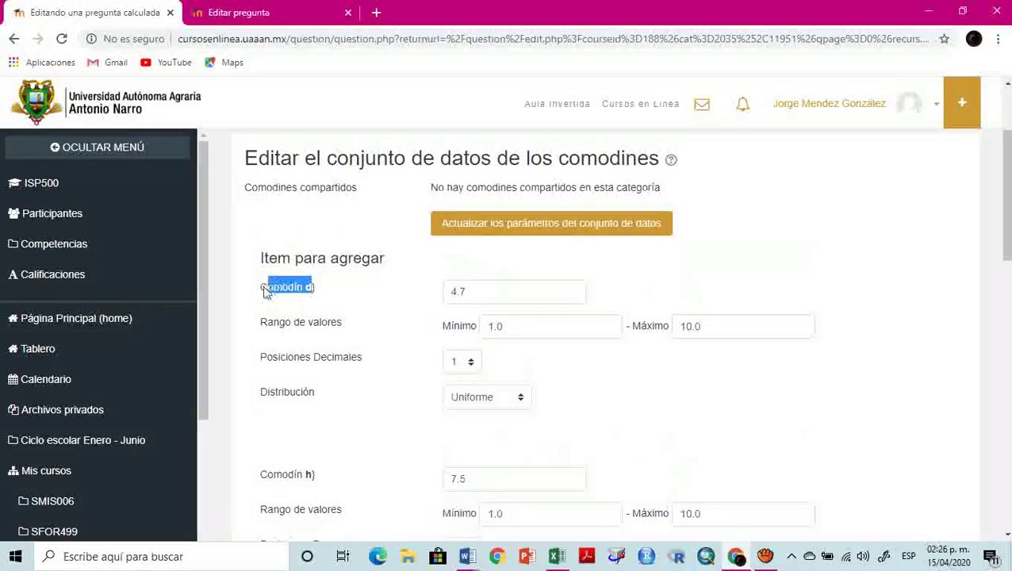
drag(517, 329, 472, 328)
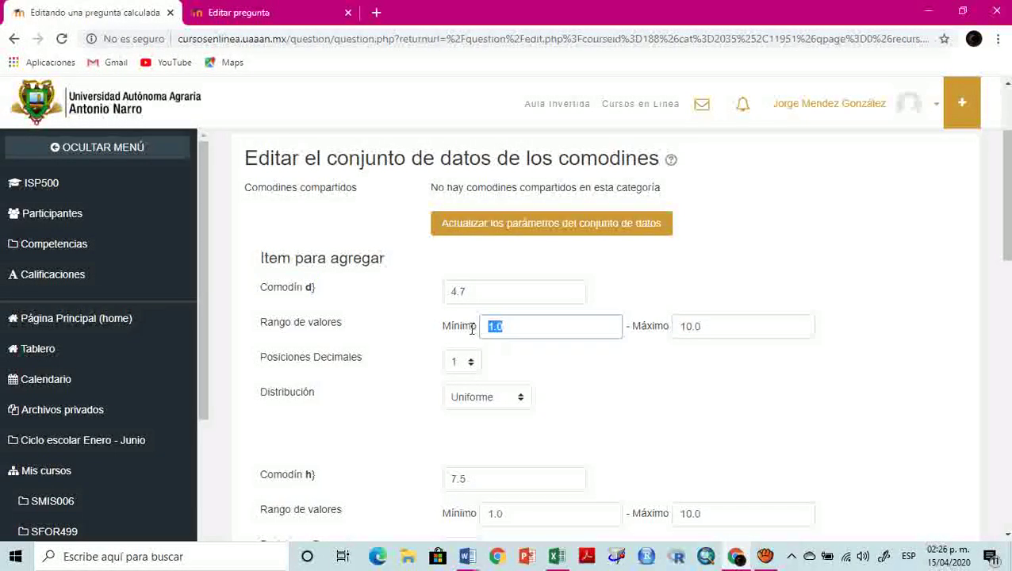
drag(701, 333, 665, 326)
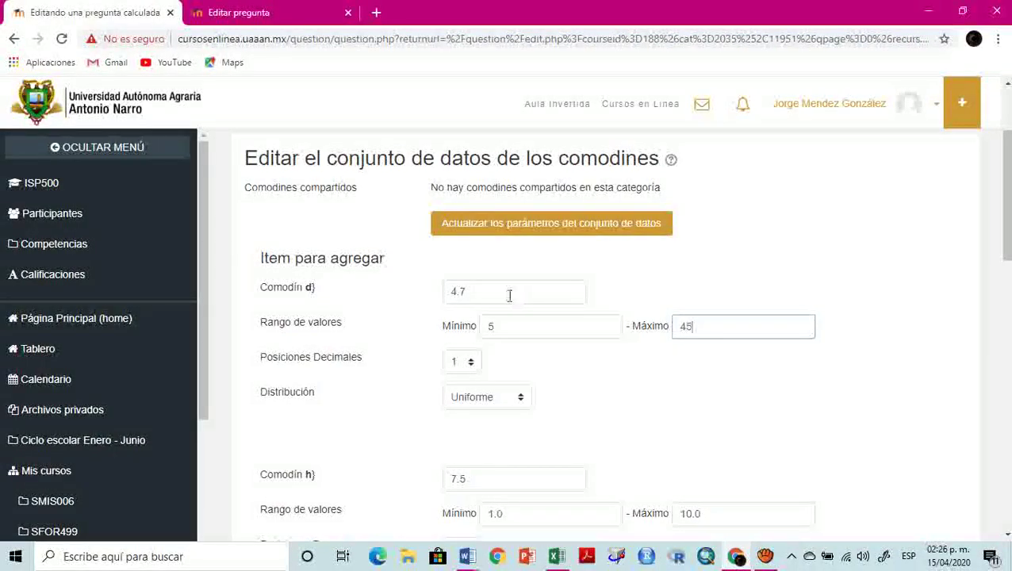
drag(509, 295, 433, 290)
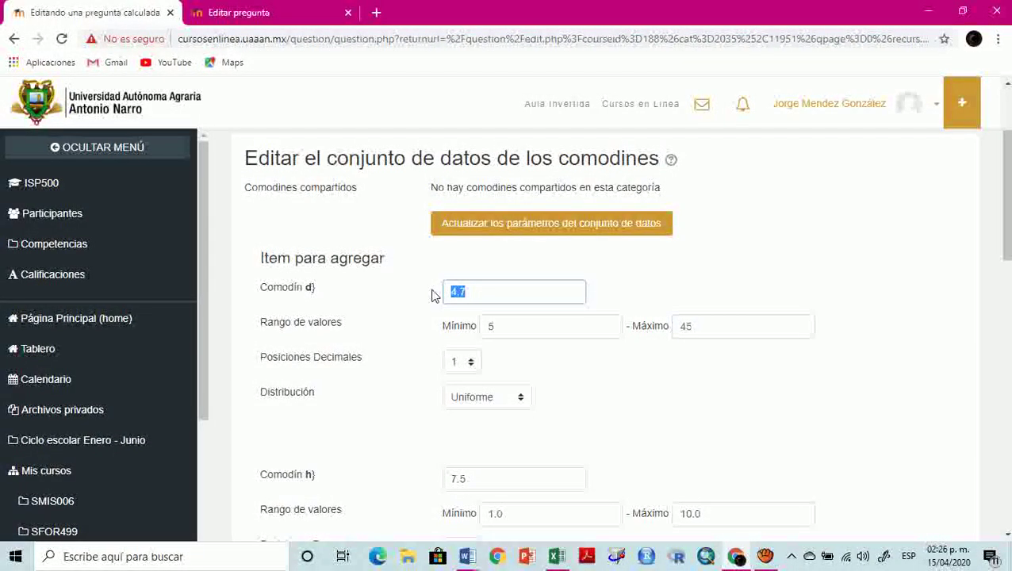
text(6)
click(623, 273)
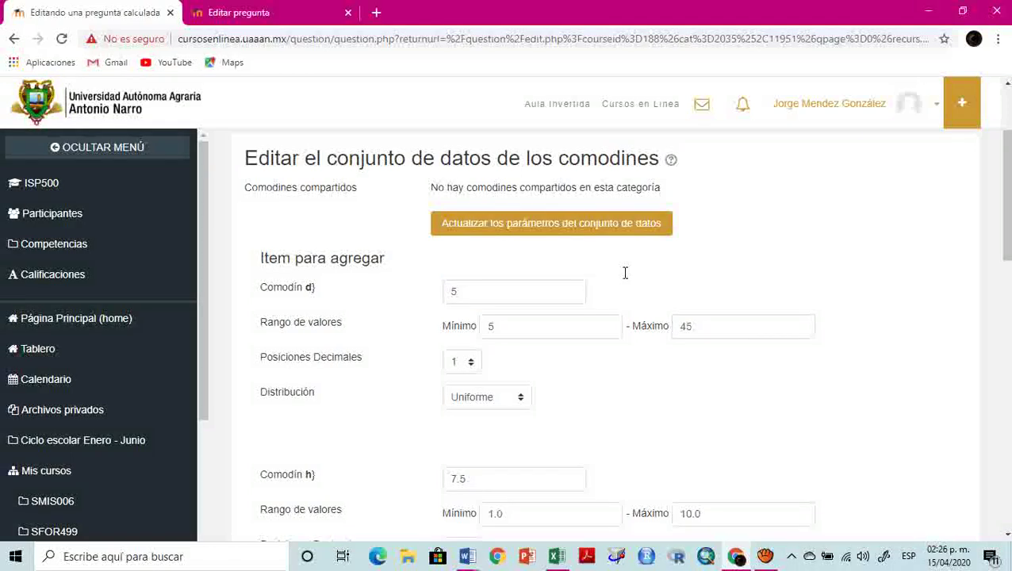
- Set the decimal places of wildcard d to 2
scroll(623, 277, down, 1)
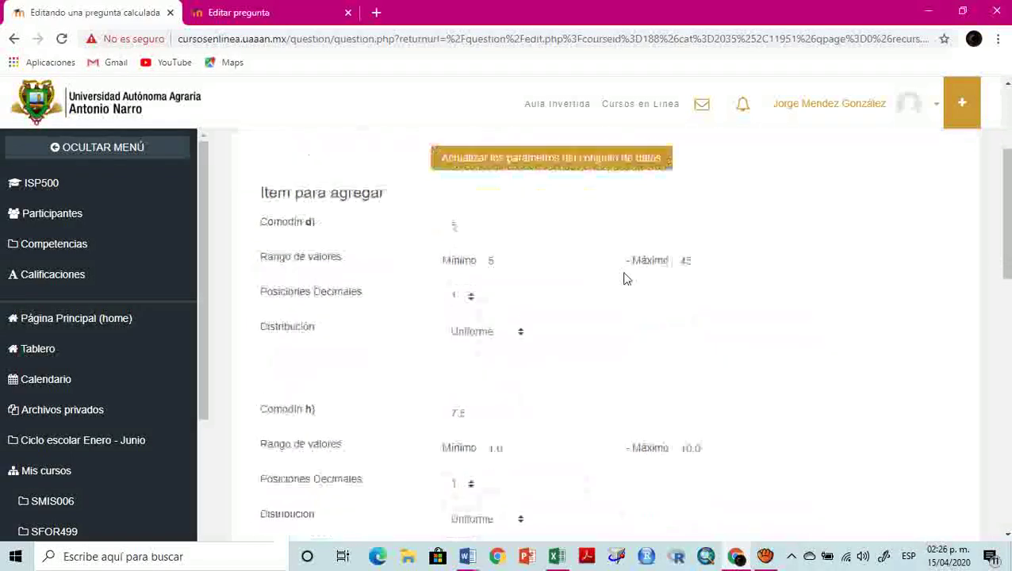
click(478, 220)
scroll(599, 334, down, 1)
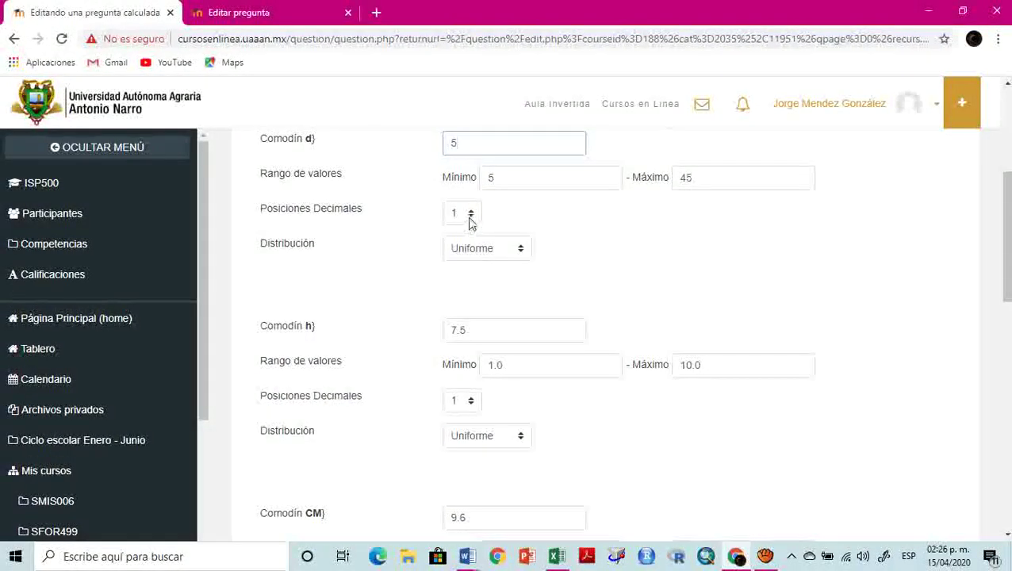
click(469, 214)
click(457, 260)
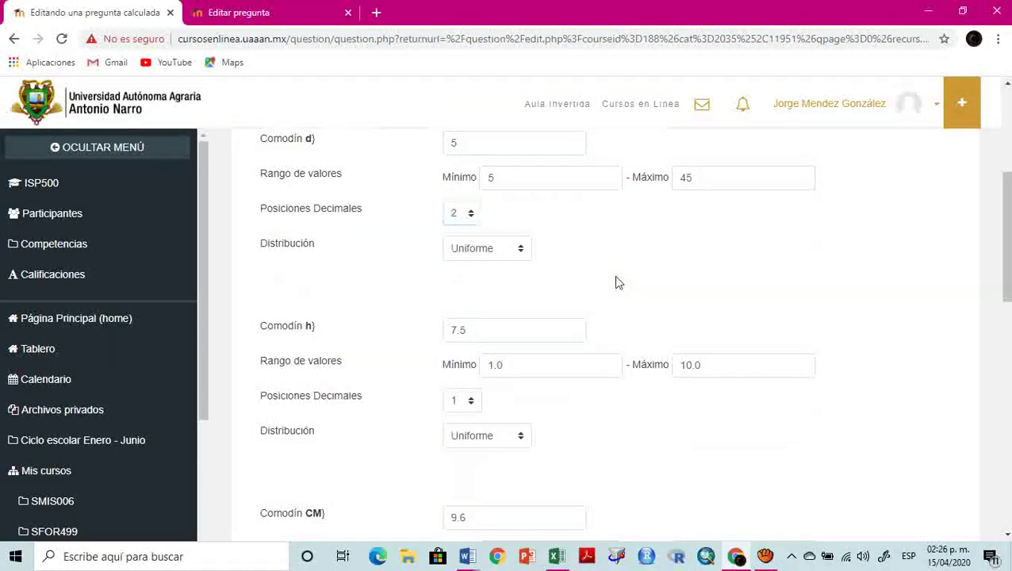
- Give wildcard h a range from 5 to 25 with 2 decimal places
scroll(618, 283, down, 1)
click(460, 254)
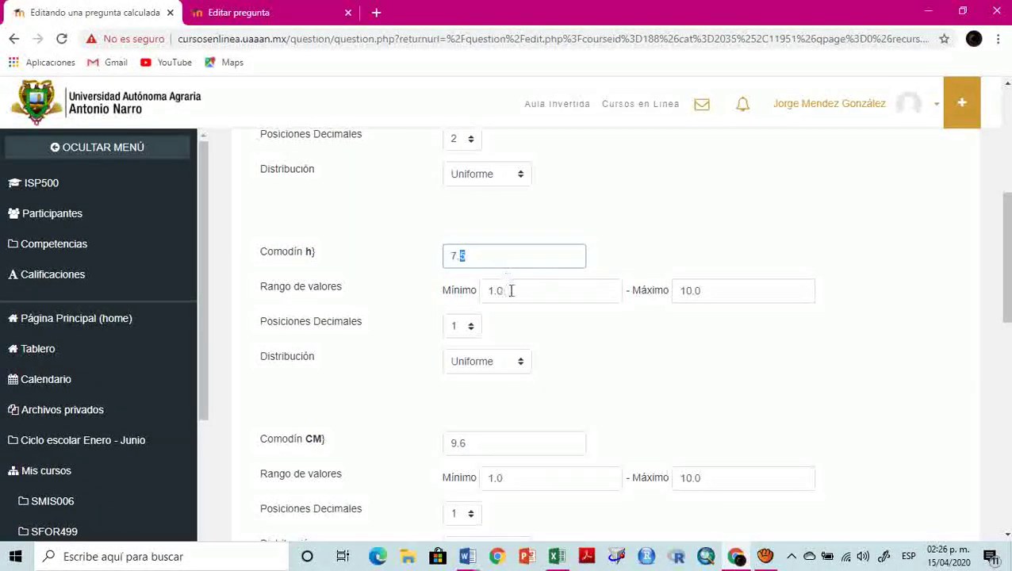
double_click(483, 291)
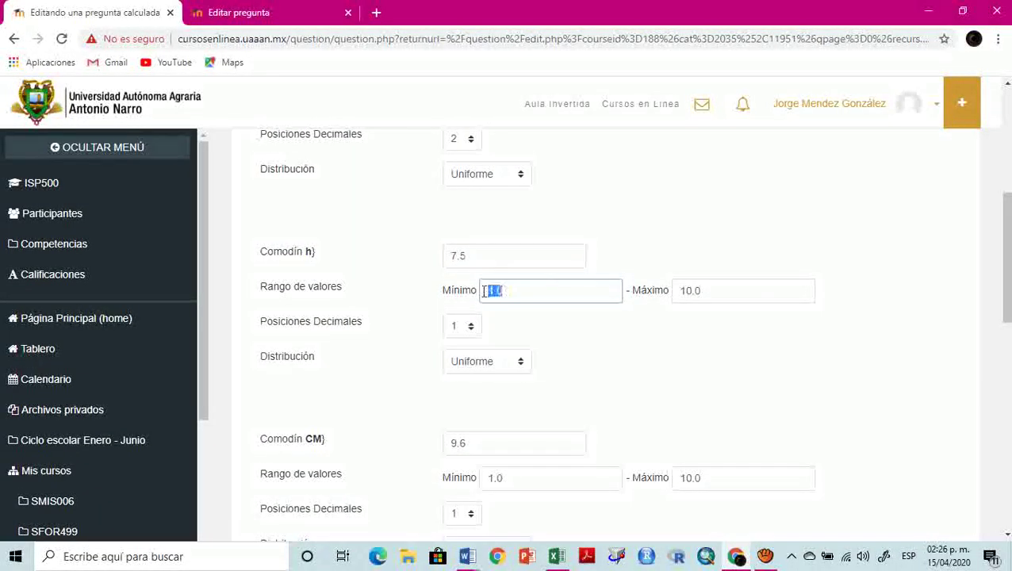
double_click(715, 300)
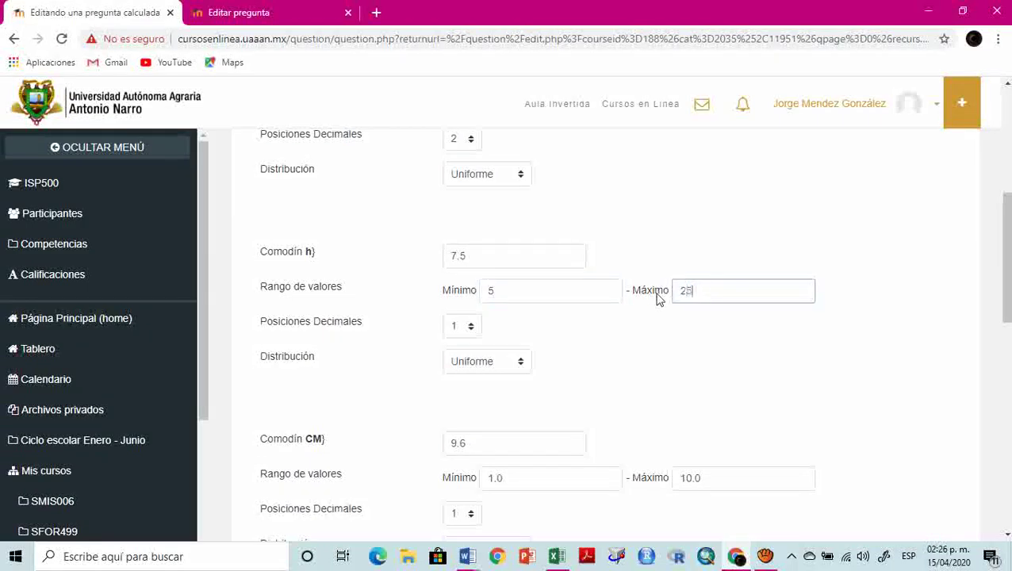
click(472, 327)
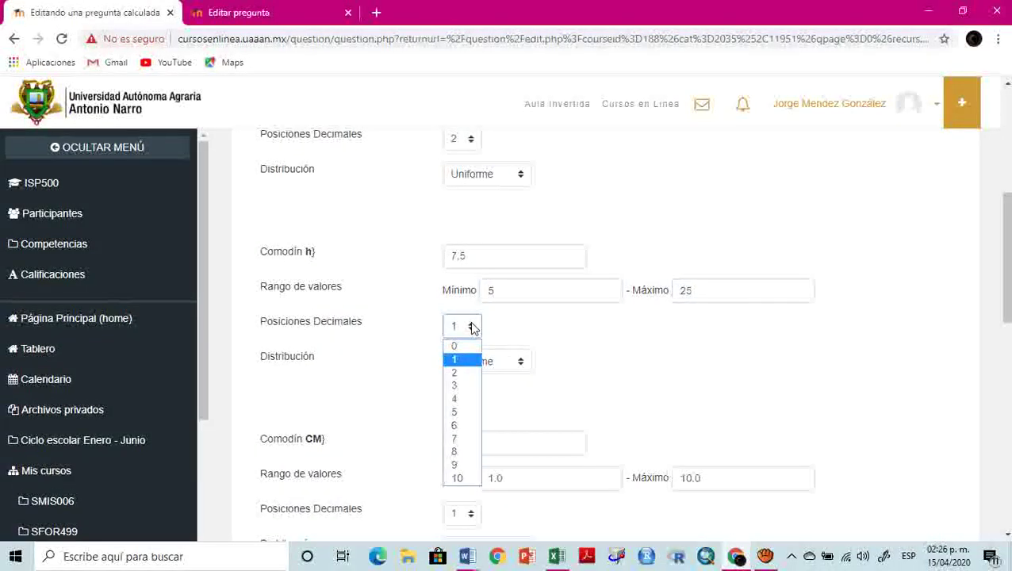
click(463, 373)
- Set wildcard CM to a value of 0.5 with a range from 0.5 to 0.6 and 2 decimal places
scroll(596, 362, down, 2)
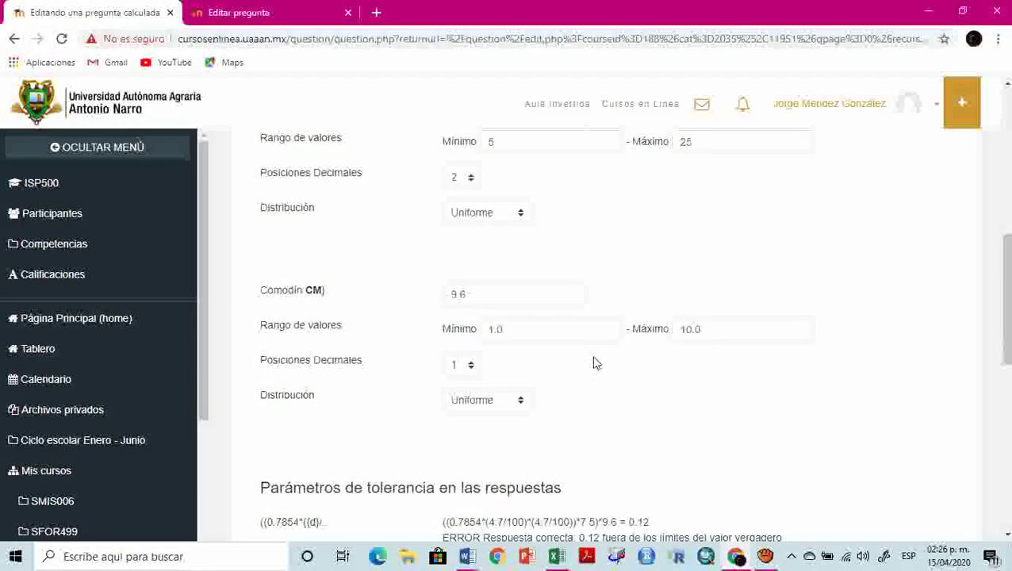
drag(454, 303, 438, 300)
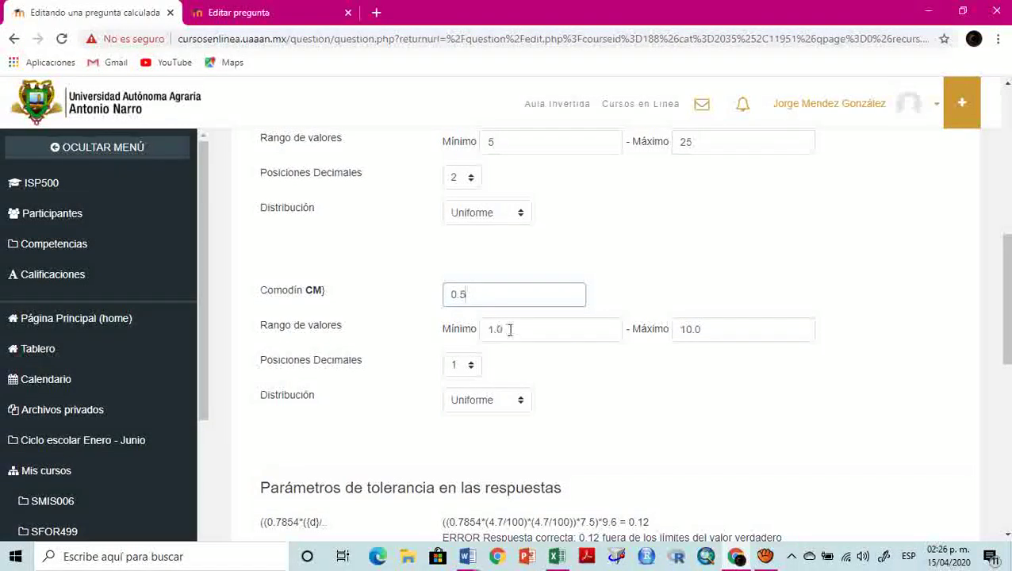
drag(510, 330, 487, 329)
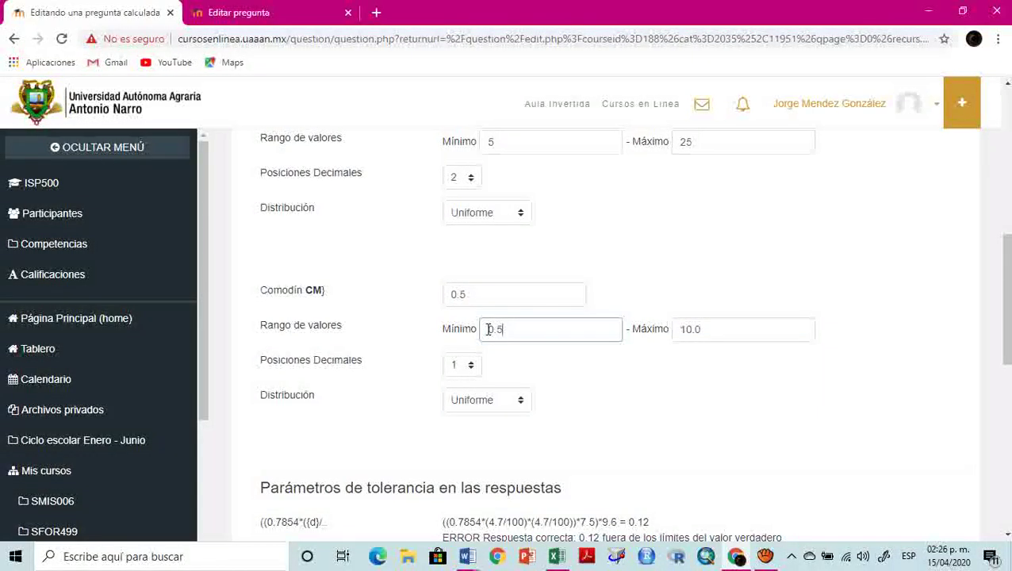
drag(707, 328, 663, 331)
text(0)
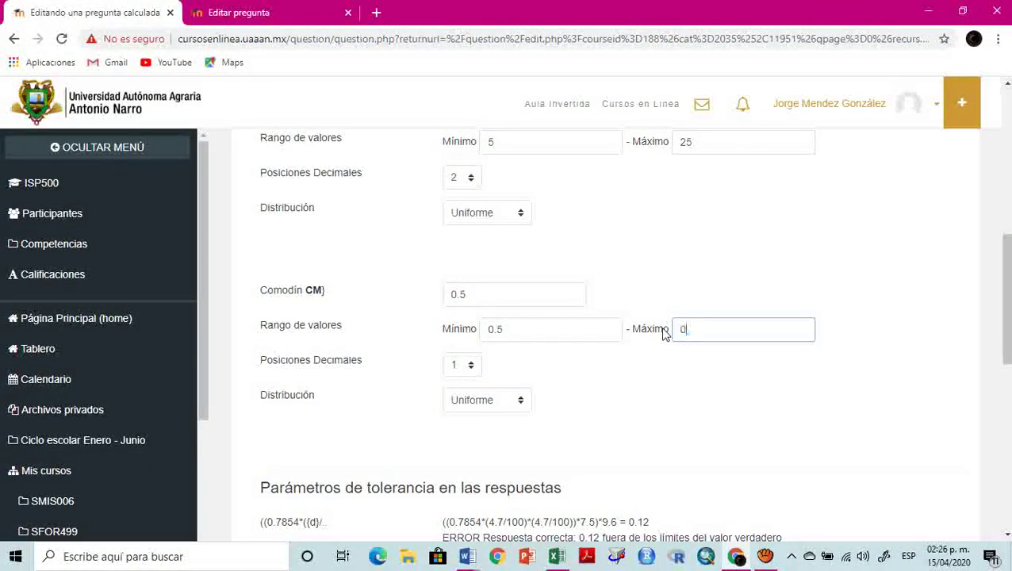
text(.8)
key(BackSpace)
text(6)
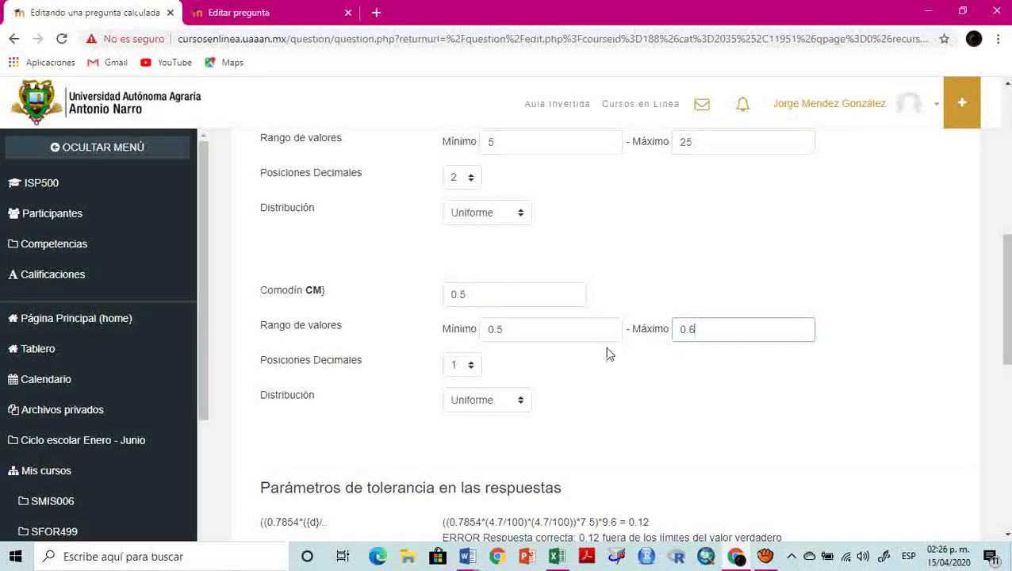
click(471, 369)
click(468, 411)
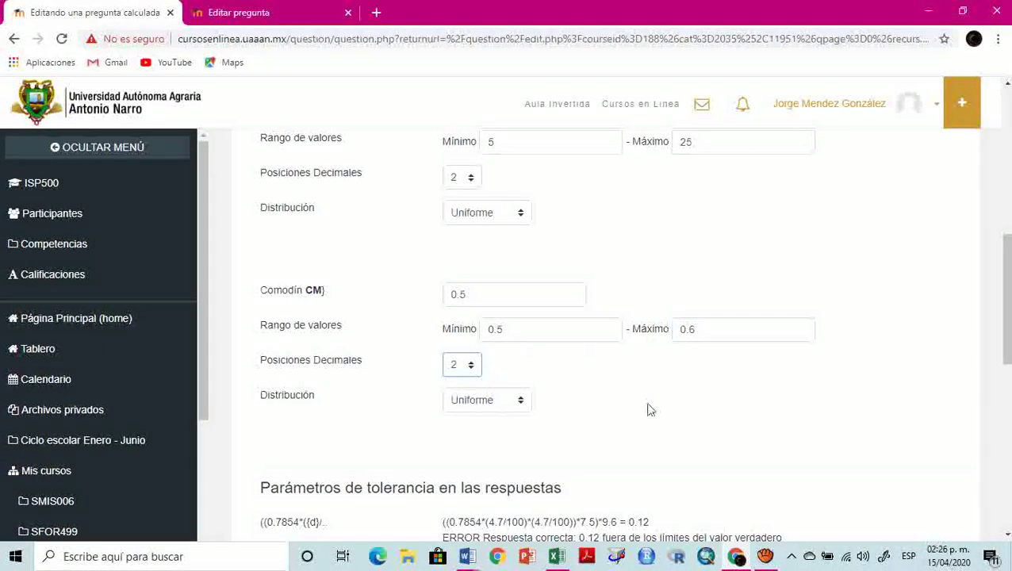
- Get a new item to add for the wildcards, keeping the option to reuse the previous value if available
scroll(633, 406, down, 4)
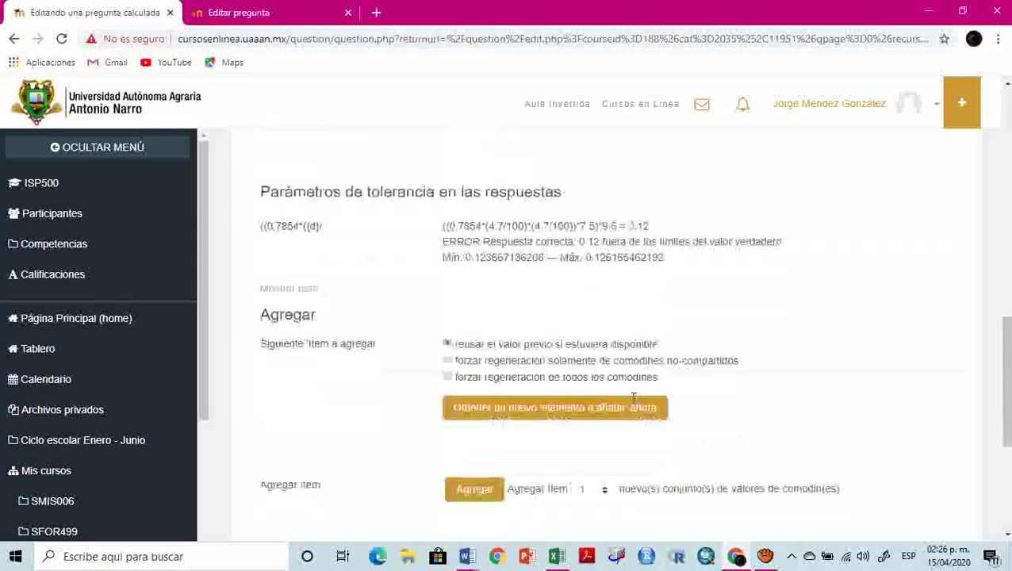
scroll(632, 399, down, 1)
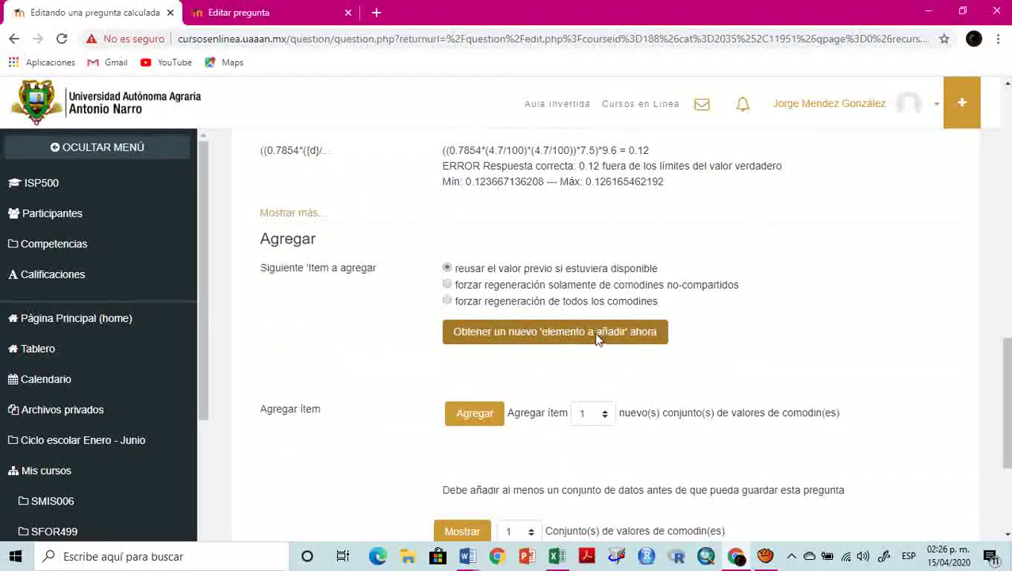
click(595, 340)
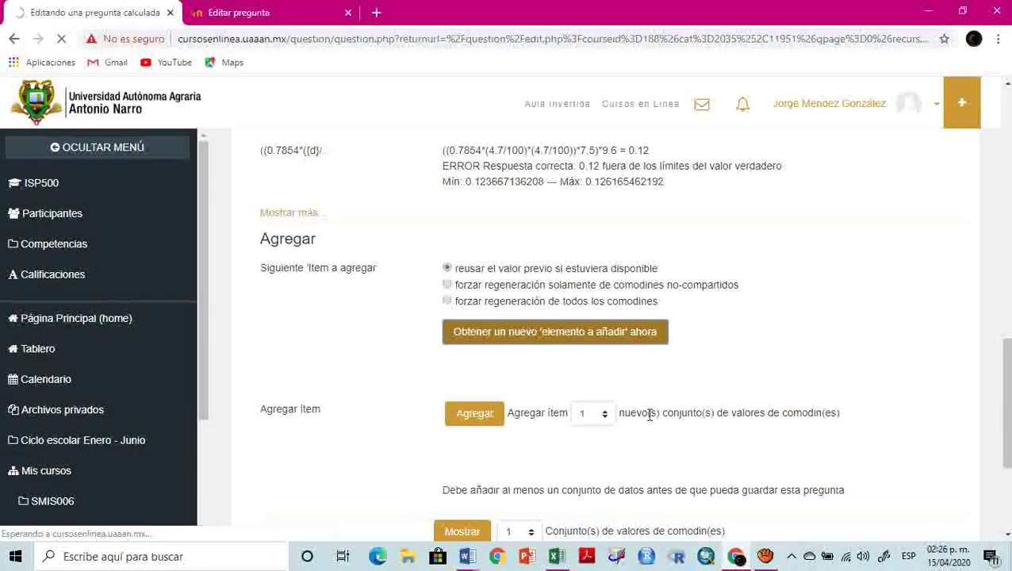
scroll(609, 341, down, 1)
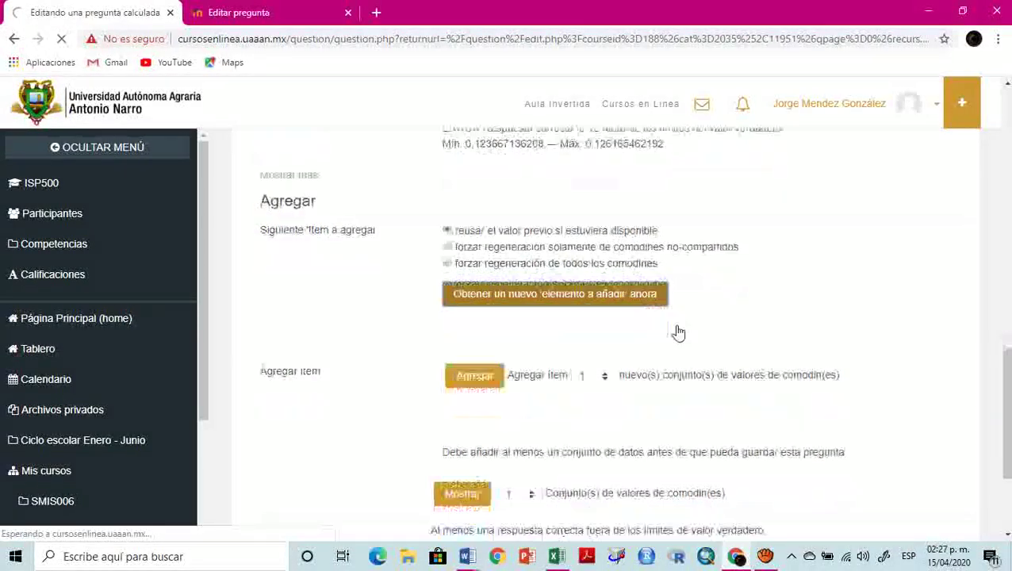
- Set the number of new wildcard value sets to add to 20
scroll(605, 342, down, 2)
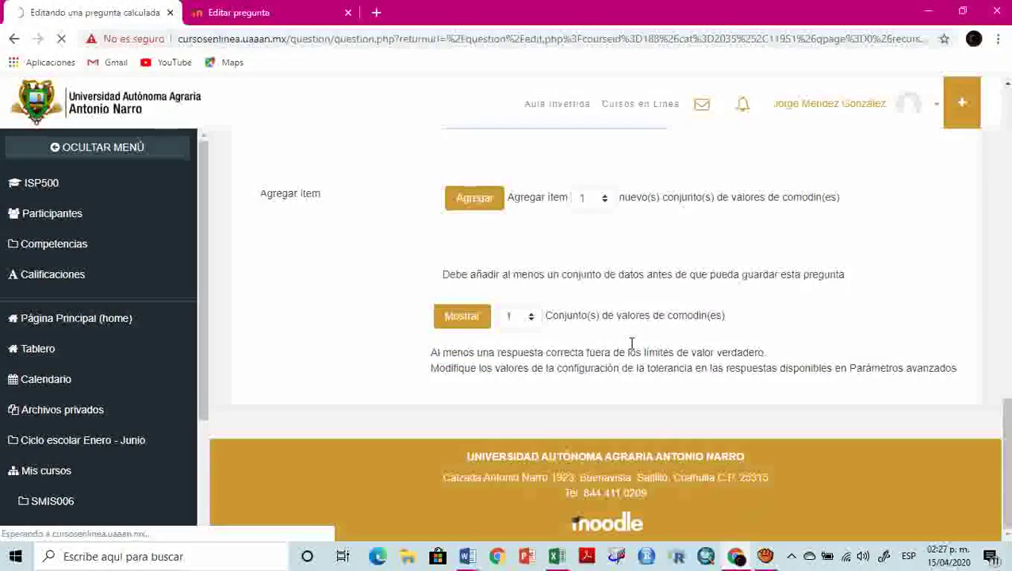
scroll(603, 347, up, 2)
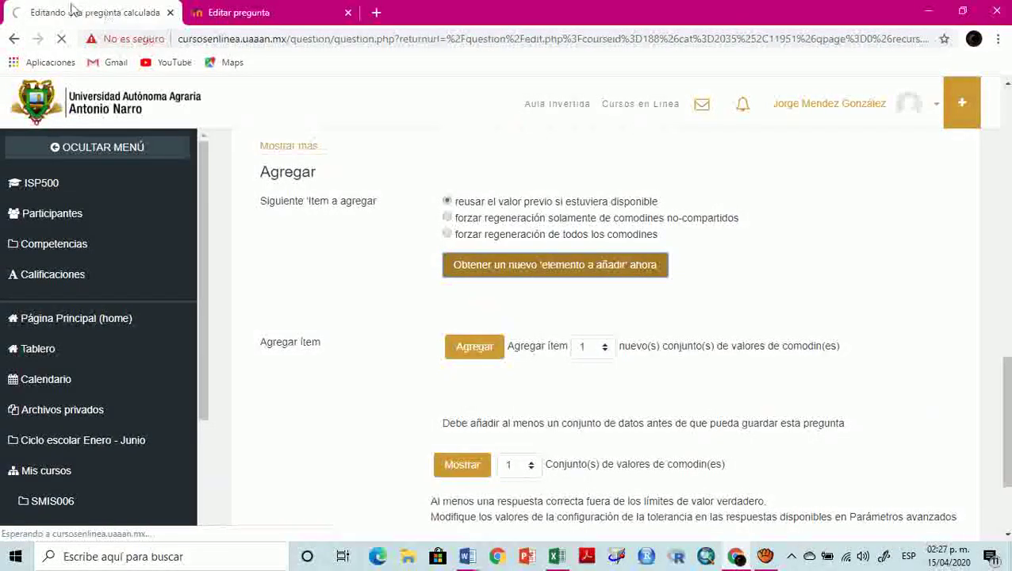
click(605, 348)
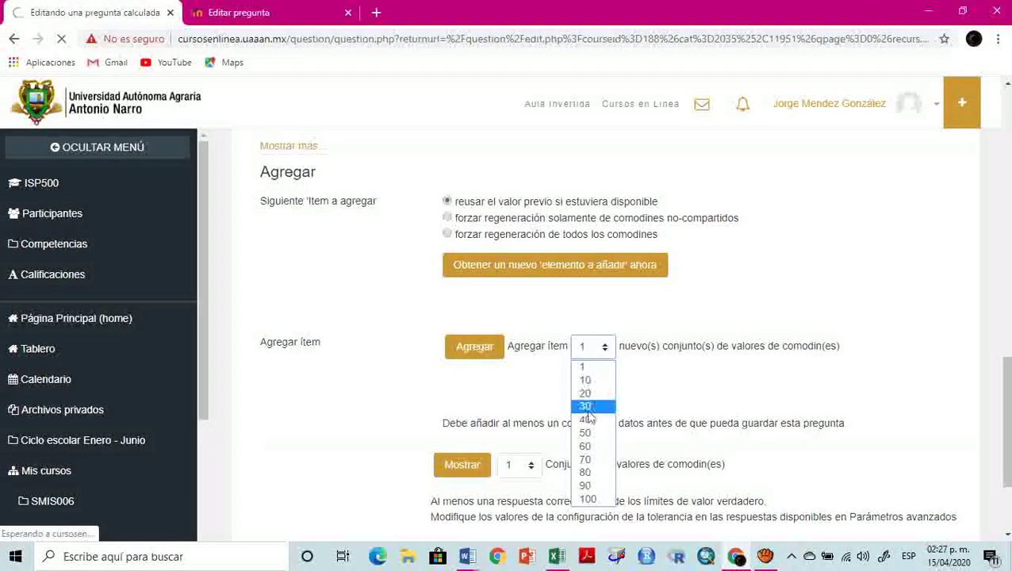
click(715, 285)
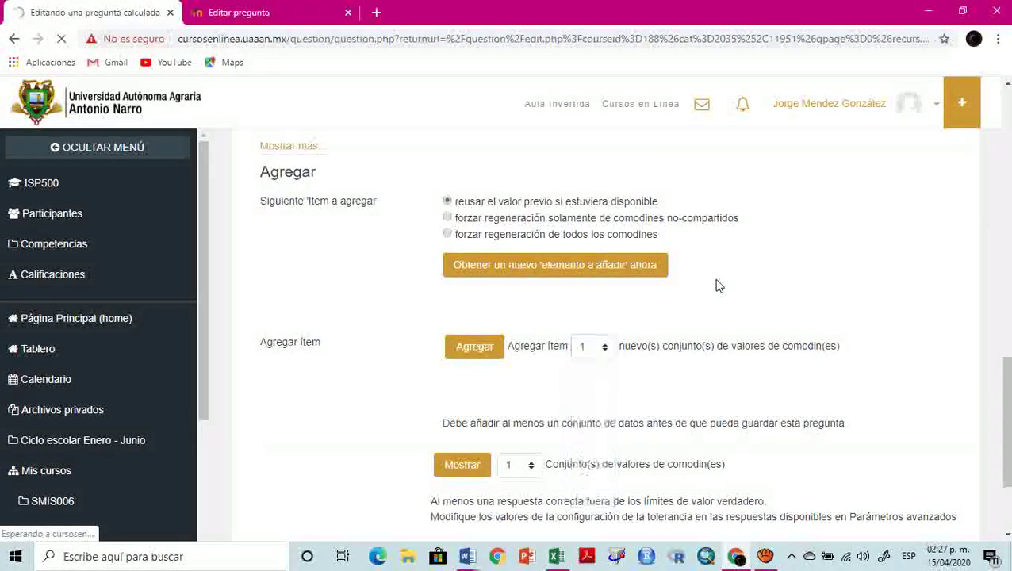
click(604, 349)
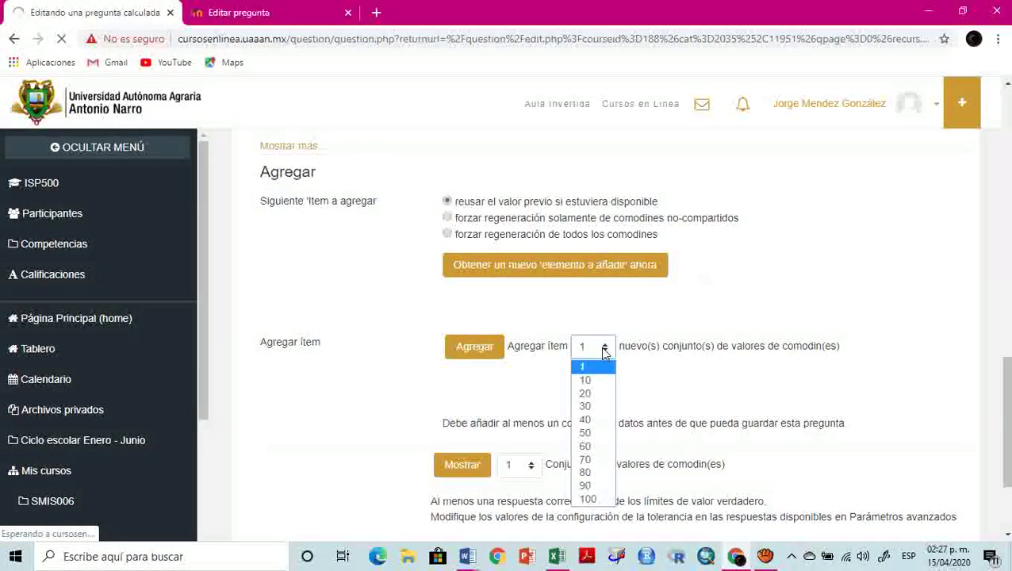
click(586, 393)
click(682, 299)
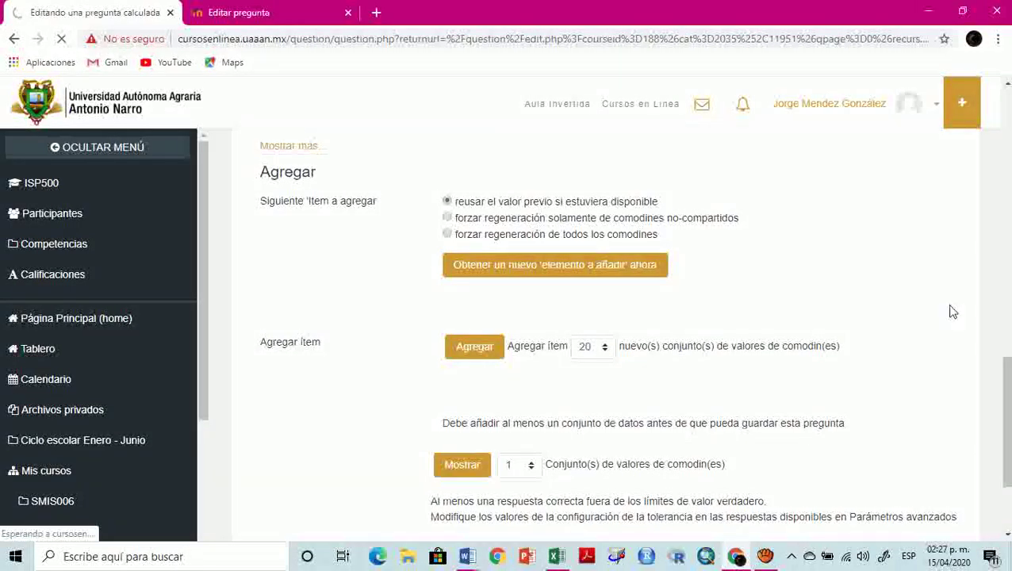
- Review the values, ranges and decimal places defined for wildcards d, h and CM
drag(1007, 408, 996, 186)
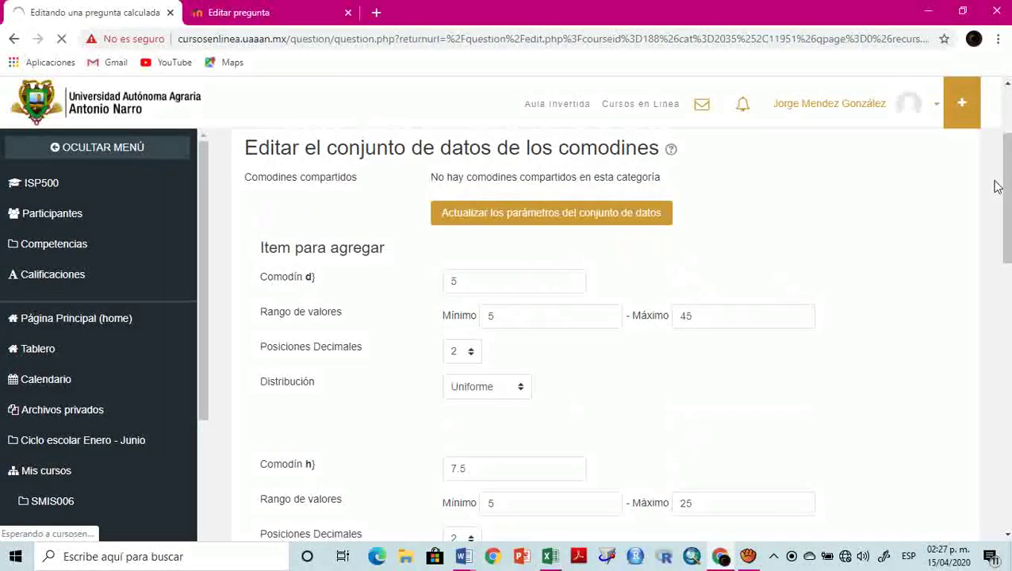
click(484, 286)
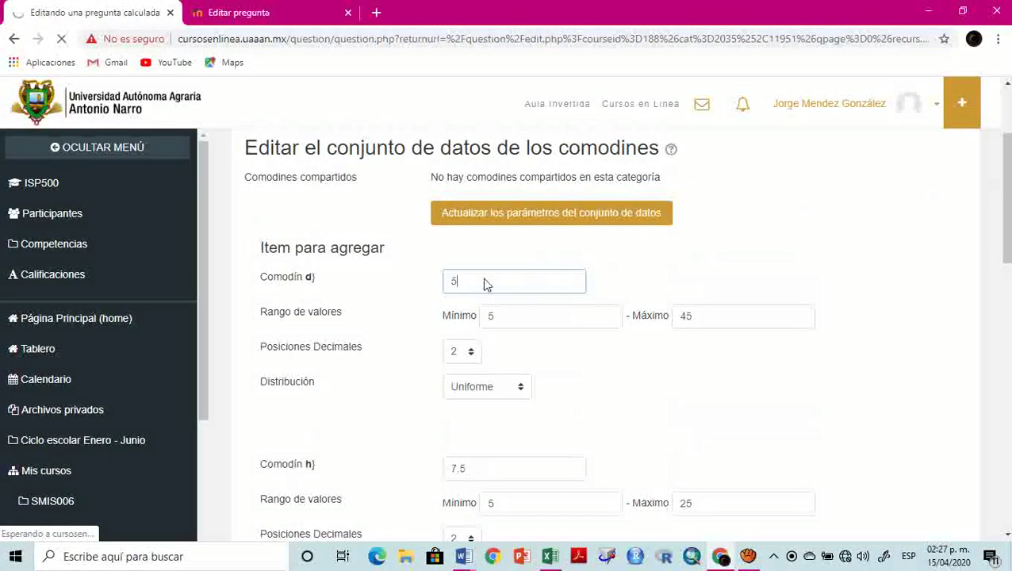
drag(327, 284, 261, 279)
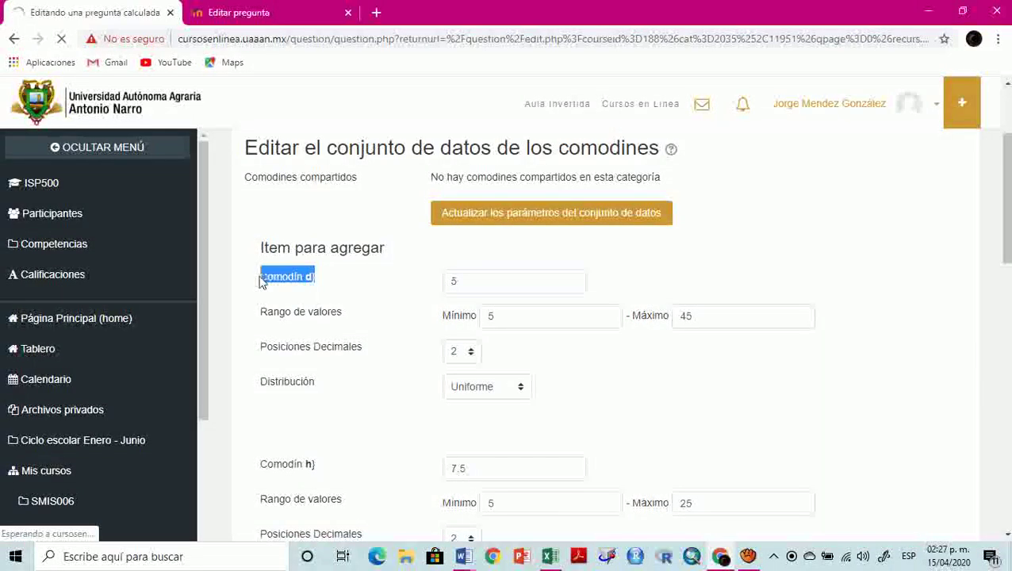
scroll(380, 437, down, 2)
drag(273, 317, 313, 321)
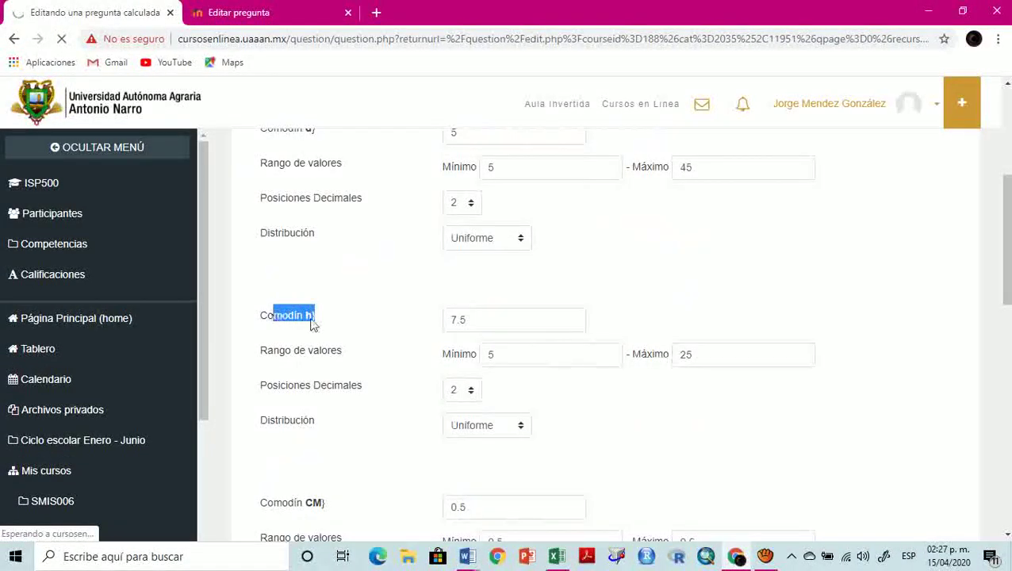
scroll(345, 323, down, 1)
drag(325, 429, 264, 435)
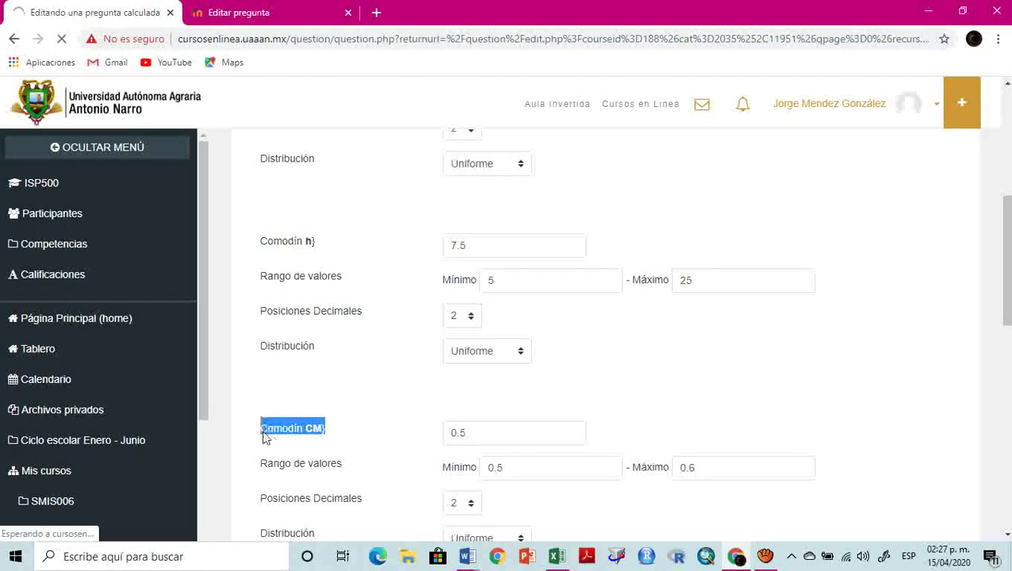
click(607, 386)
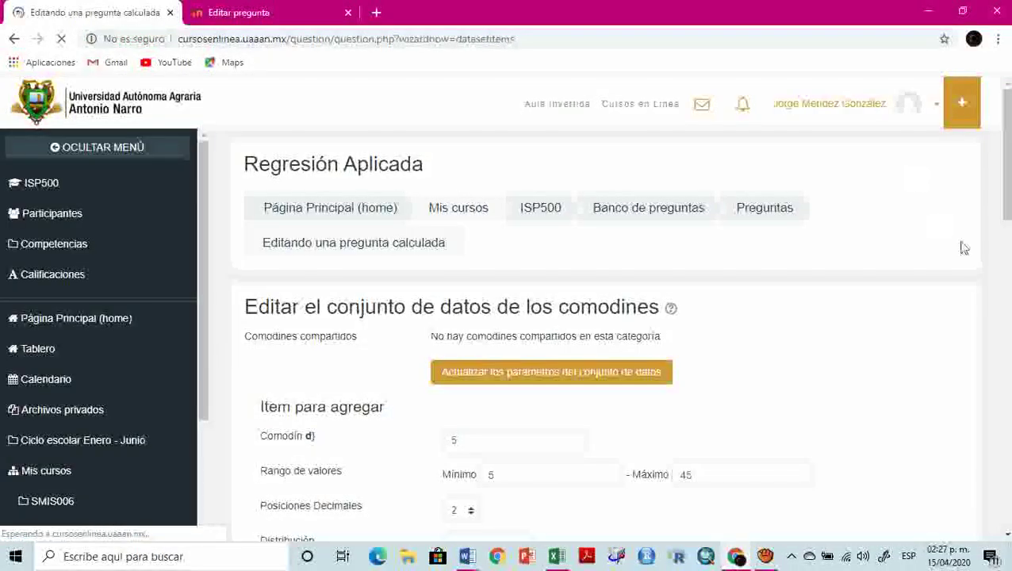
- Add 20 new sets of wildcard values to the question
drag(1007, 203, 1005, 471)
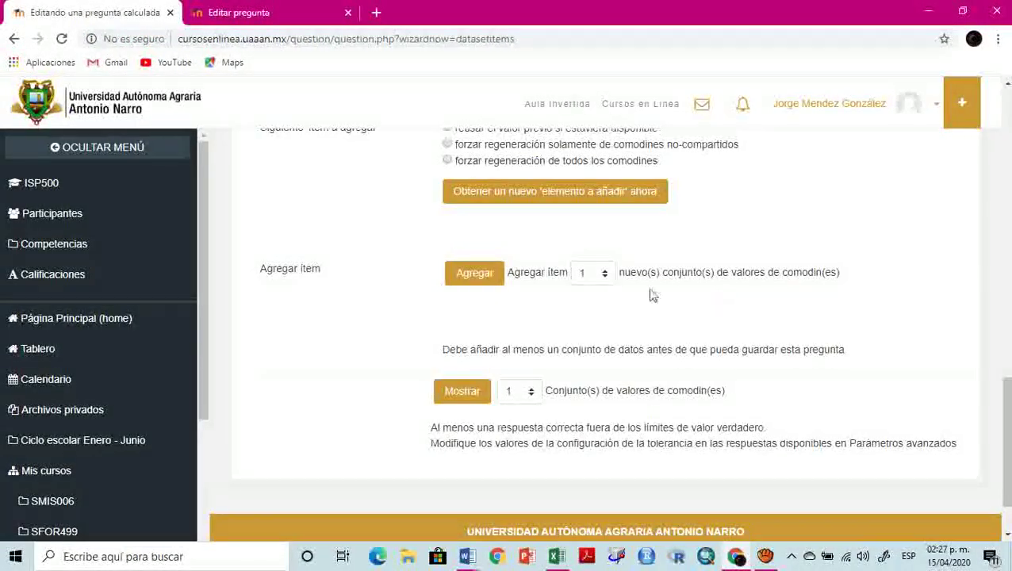
click(596, 272)
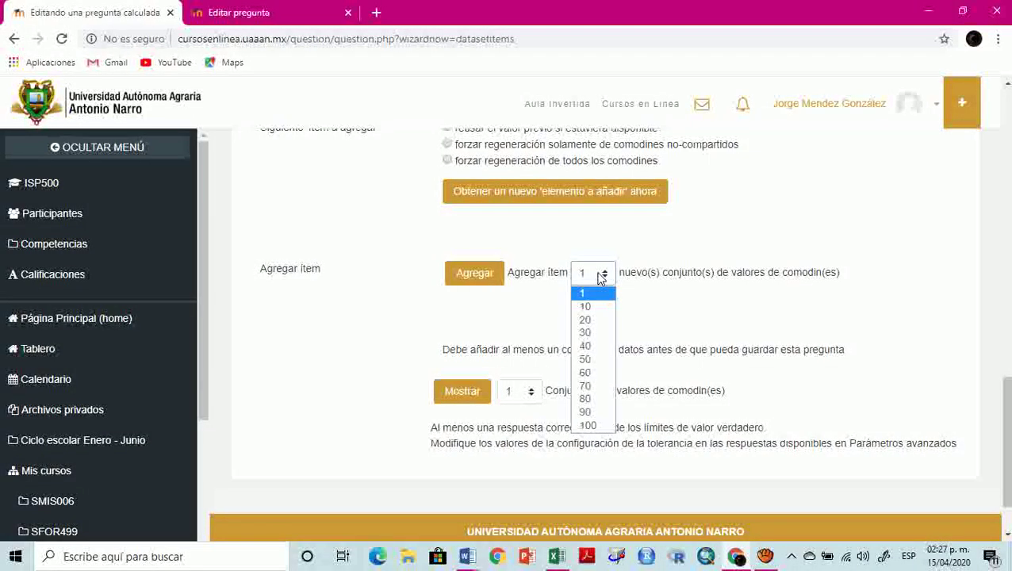
click(583, 318)
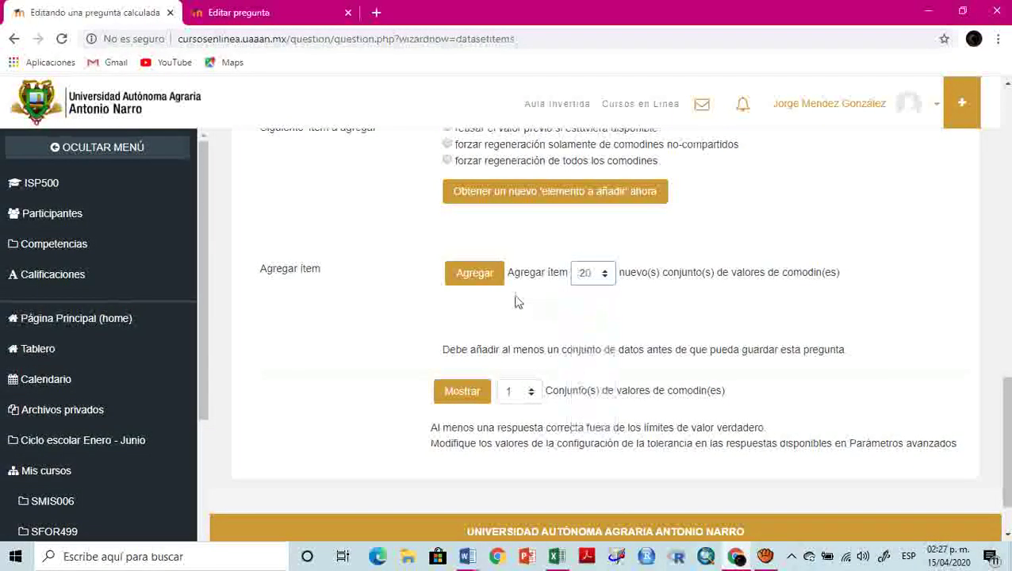
click(474, 272)
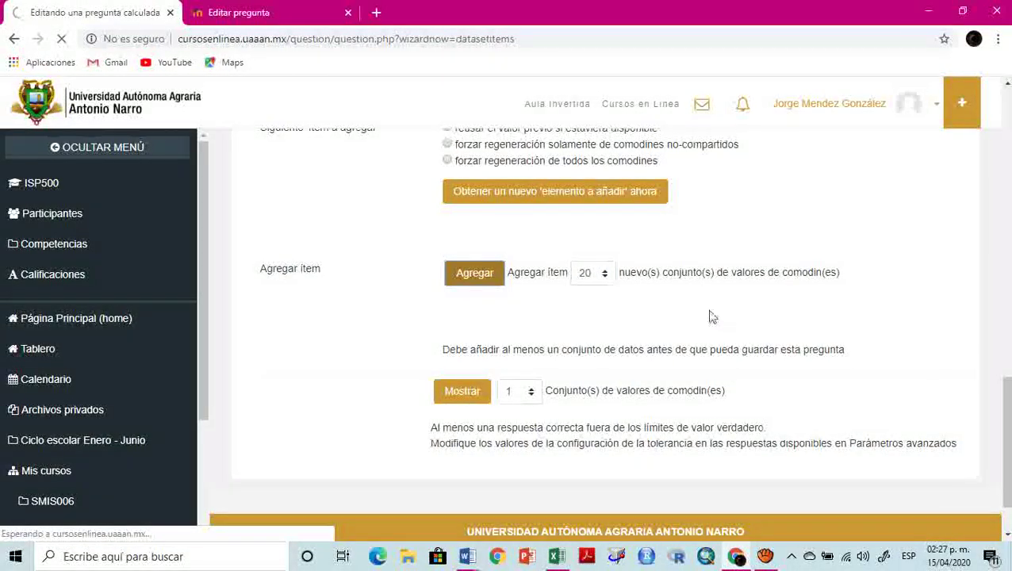
- Examine the values generated for set 20, its calculated answer and the notice about the answer tolerance limits
scroll(710, 316, down, 10)
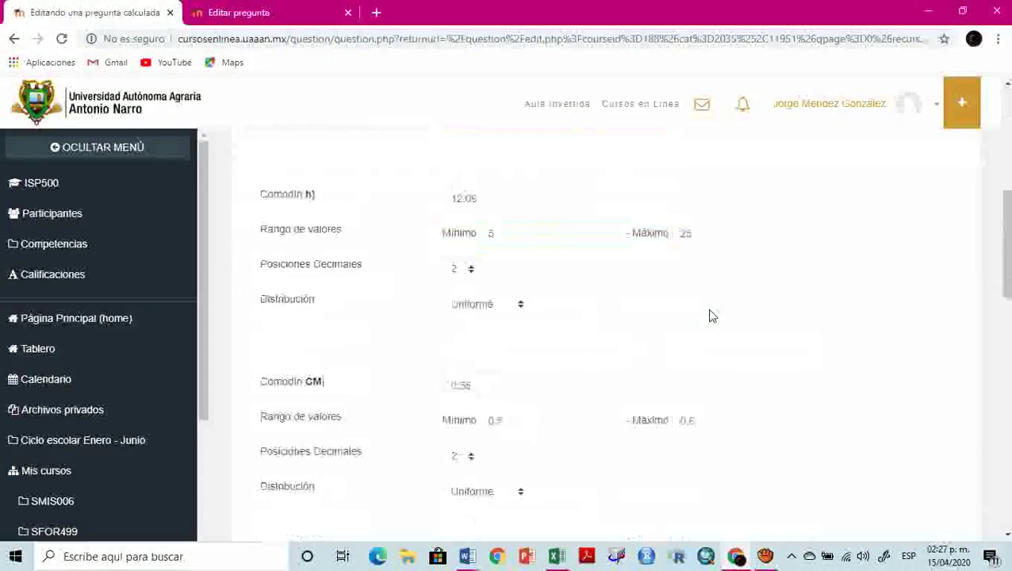
scroll(711, 316, down, 2)
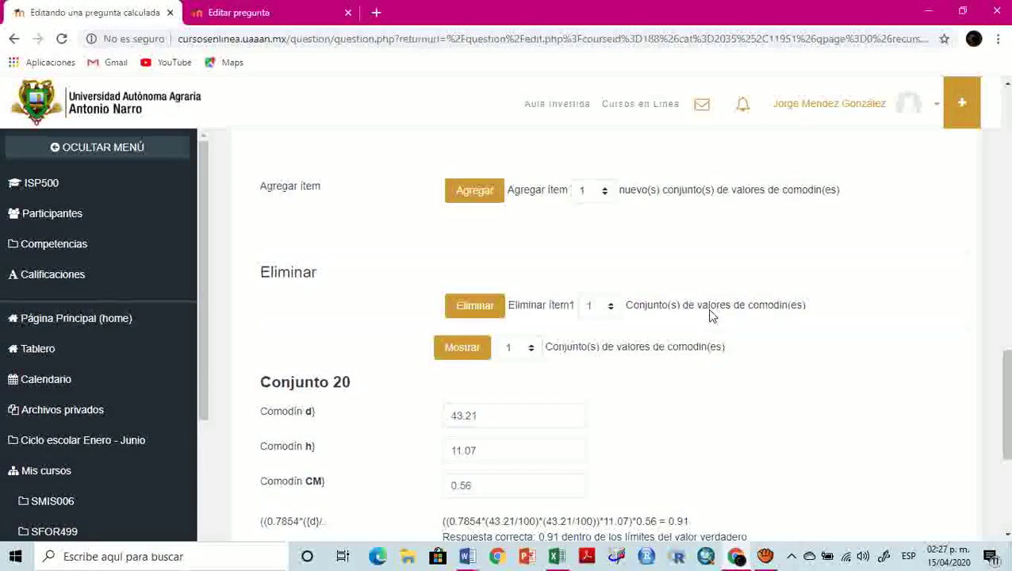
scroll(710, 317, down, 3)
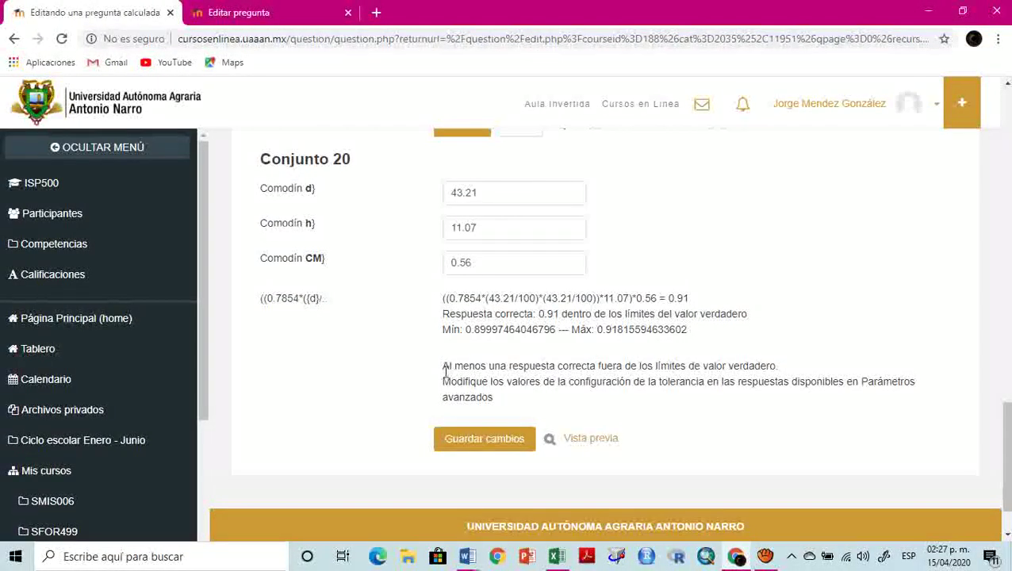
drag(444, 370, 771, 364)
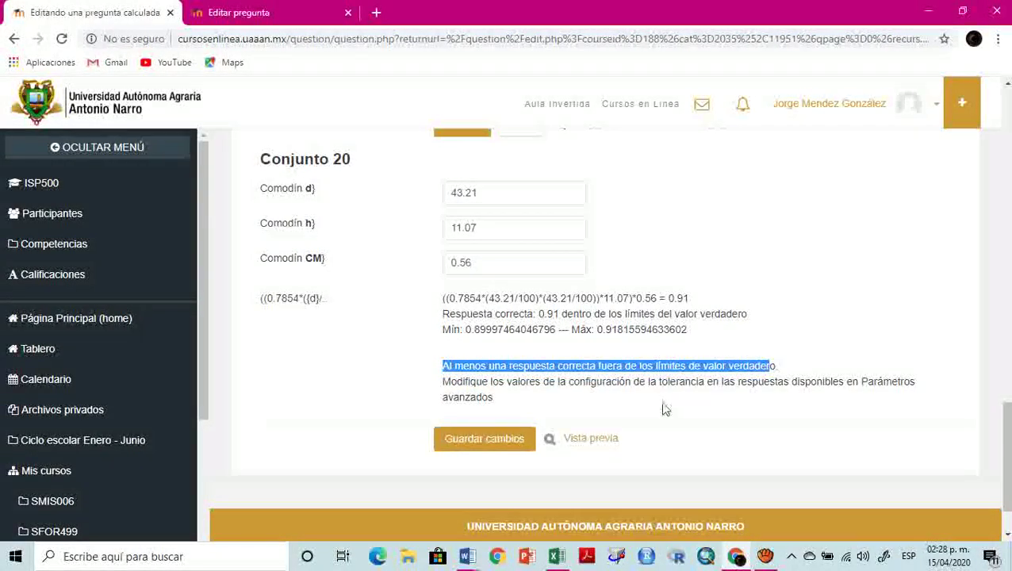
click(722, 393)
scroll(722, 392, up, 1)
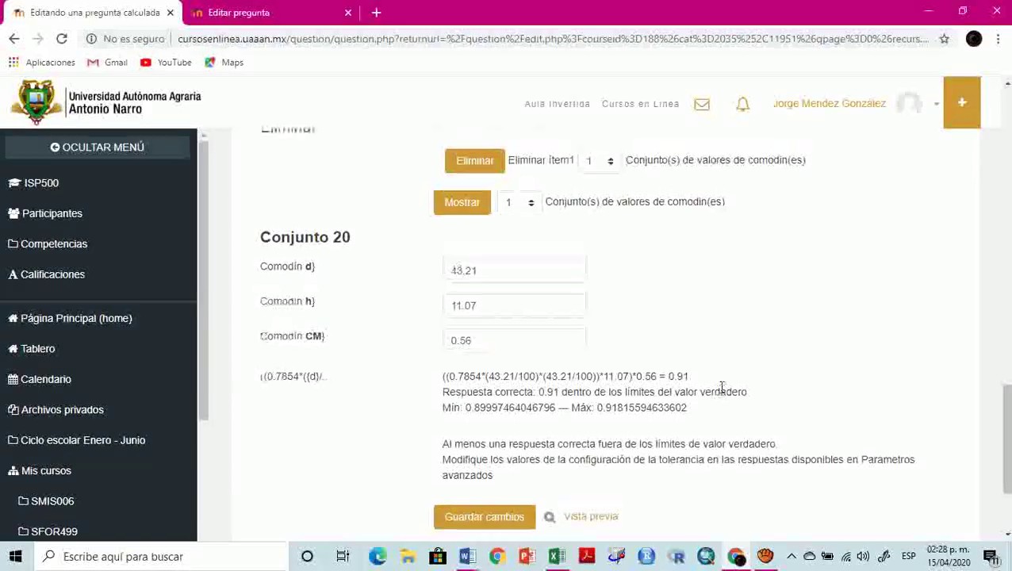
scroll(722, 388, up, 2)
scroll(721, 392, down, 4)
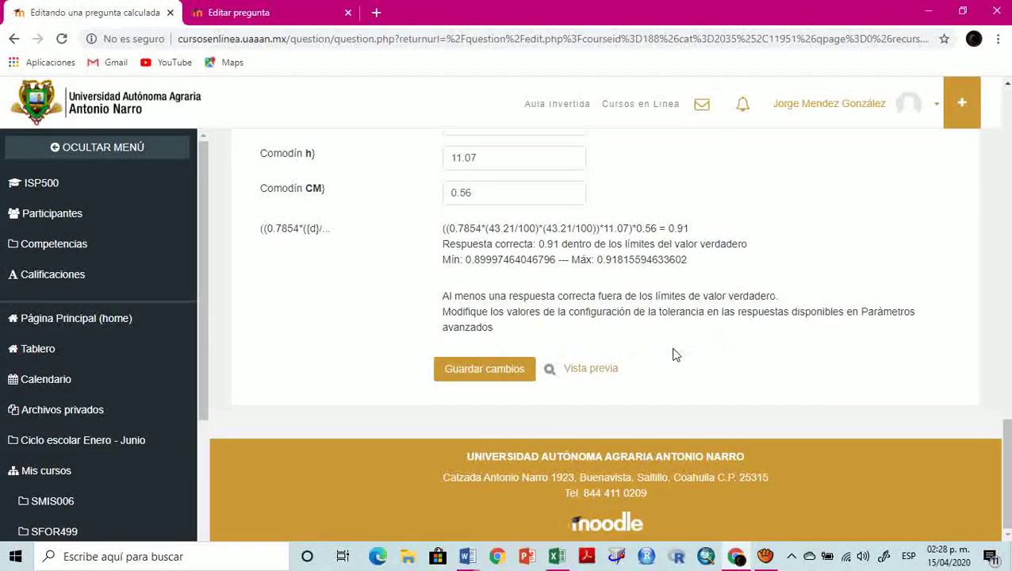
scroll(562, 295, up, 10)
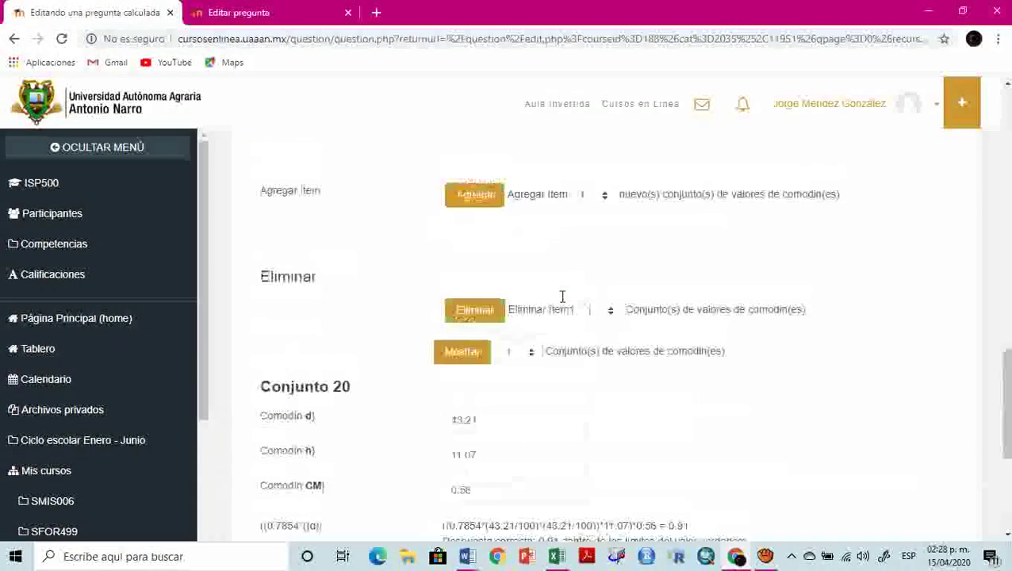
- Try to get another new item to add, reusing the previous value if available, and return to the dataset page
click(620, 410)
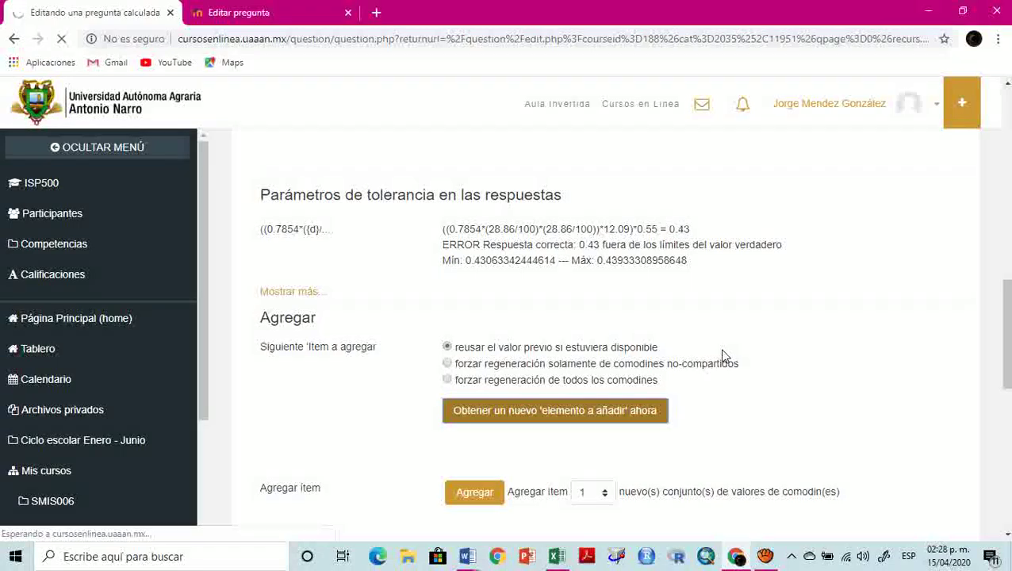
scroll(722, 356, down, 8)
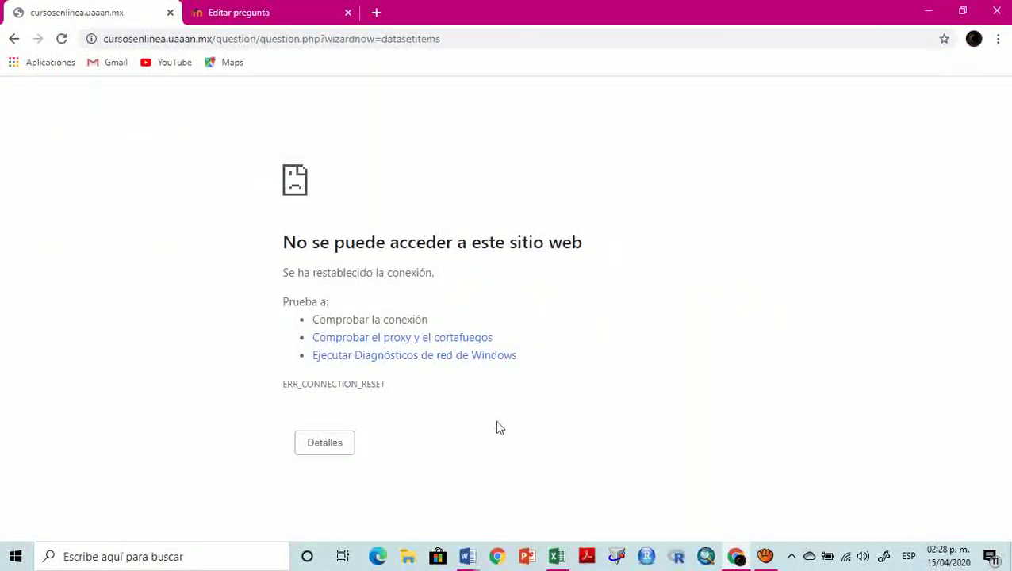
click(14, 38)
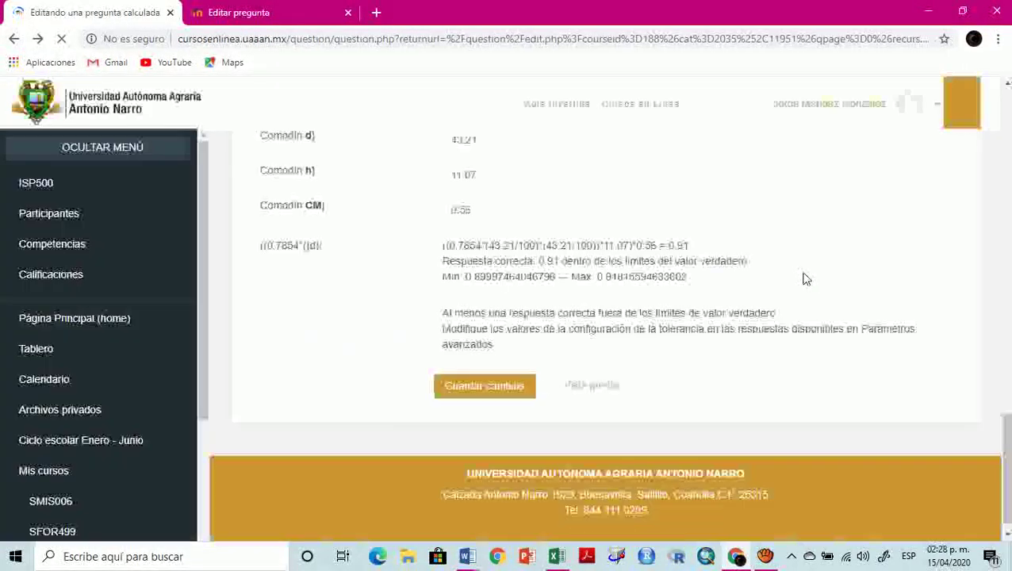
- Try to save the question changes, and update the parameters of the wildcard dataset
click(485, 389)
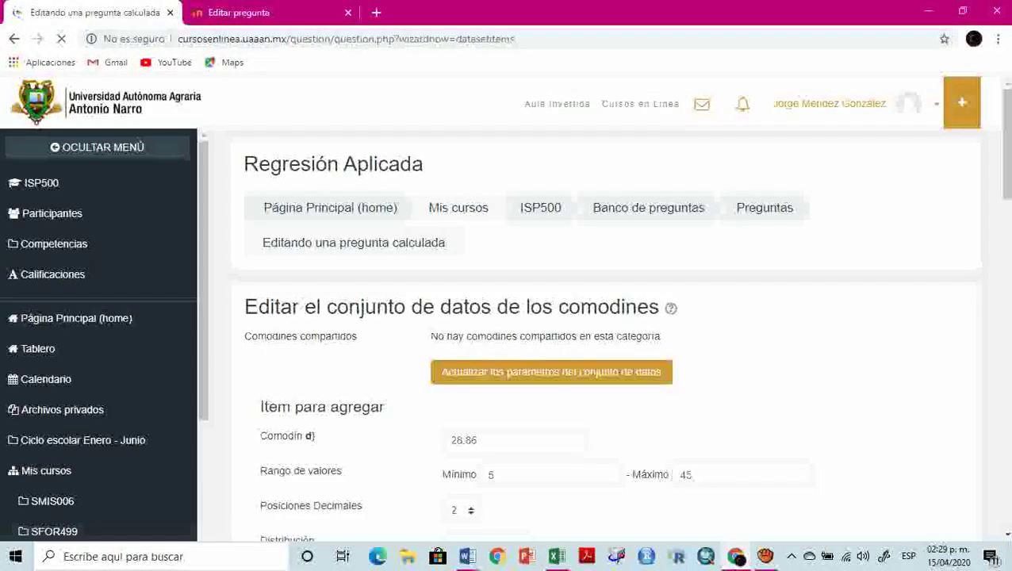
drag(1008, 179, 956, 209)
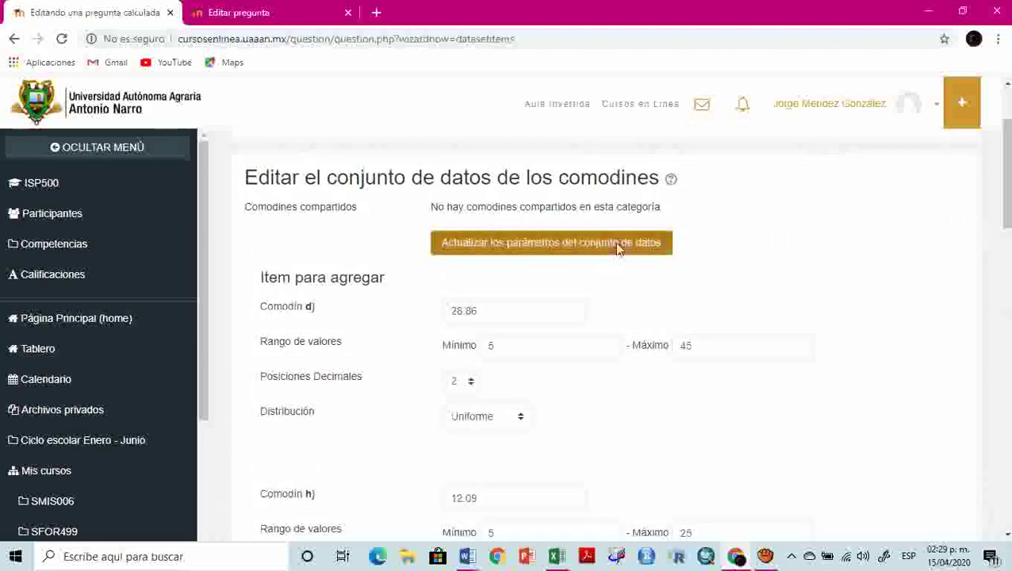
scroll(745, 299, down, 3)
scroll(756, 301, up, 3)
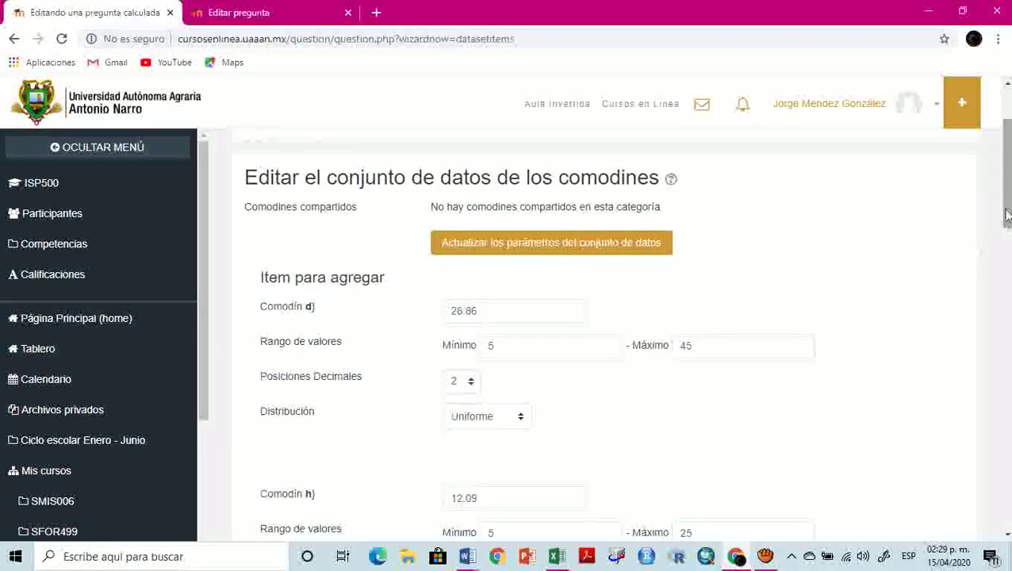
mouse_move(1007, 216)
mouse_down()
mouse_move(1008, 319)
mouse_move(1006, 218)
mouse_up()
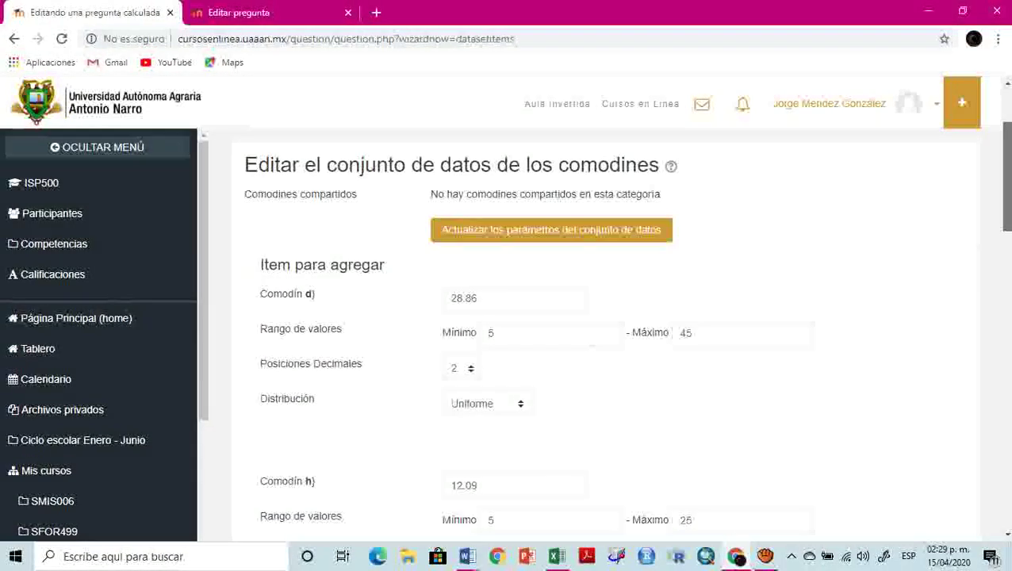
click(570, 243)
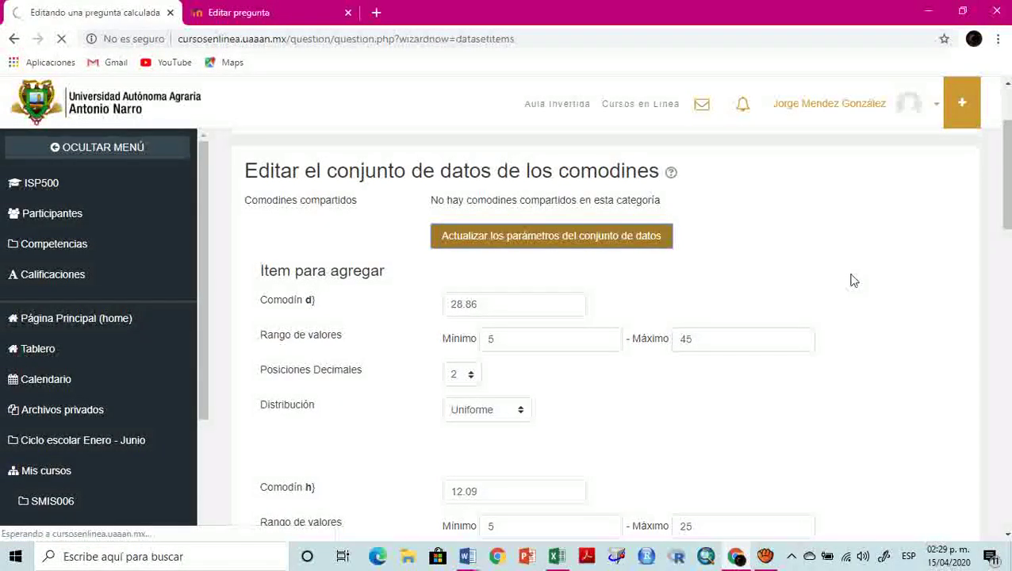
- Preview the tree volume question, placing its window nearer the centre and widening it to fit the instructions
drag(1004, 190, 1009, 501)
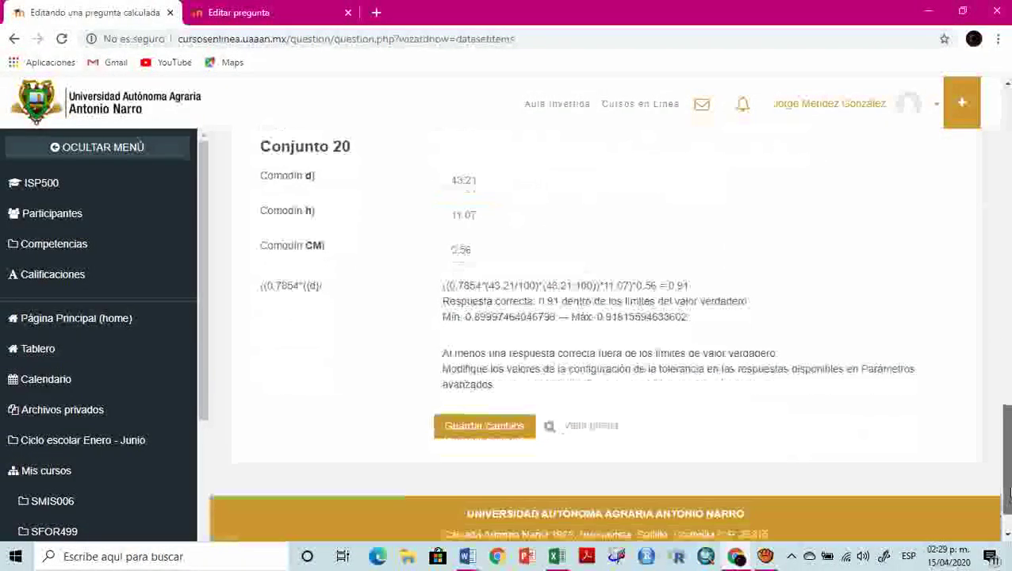
click(591, 426)
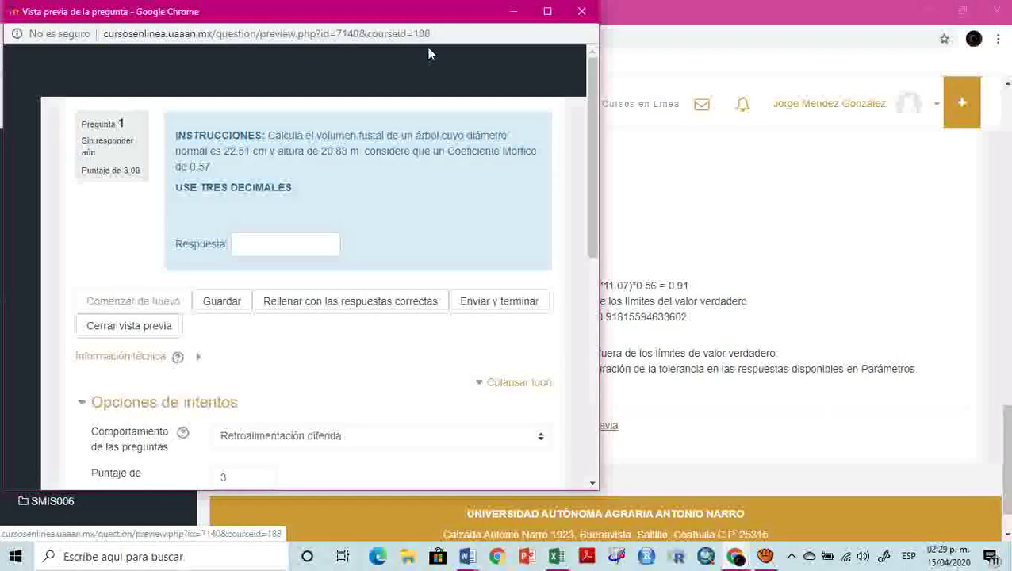
drag(438, 11, 608, 78)
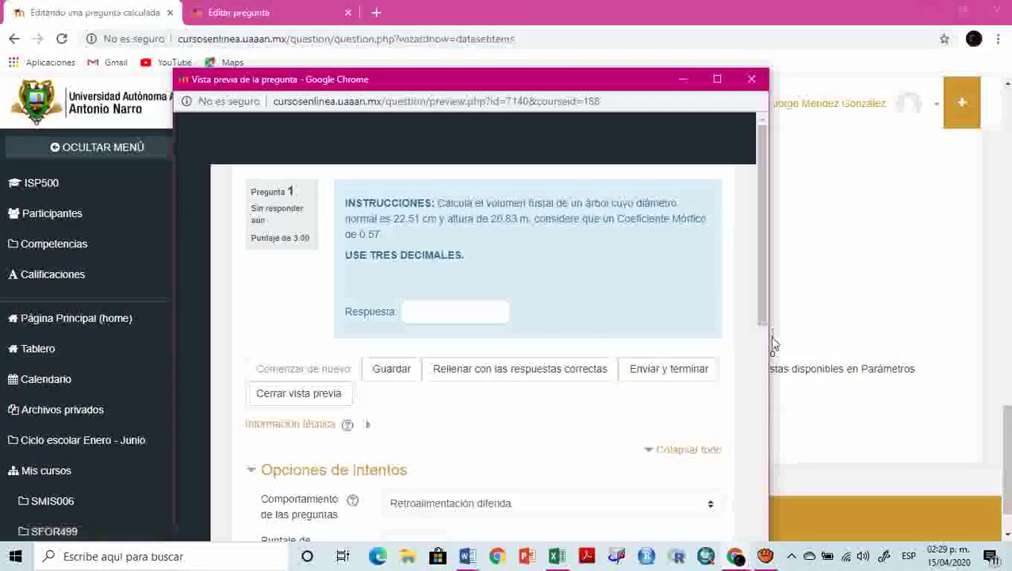
drag(769, 341, 883, 341)
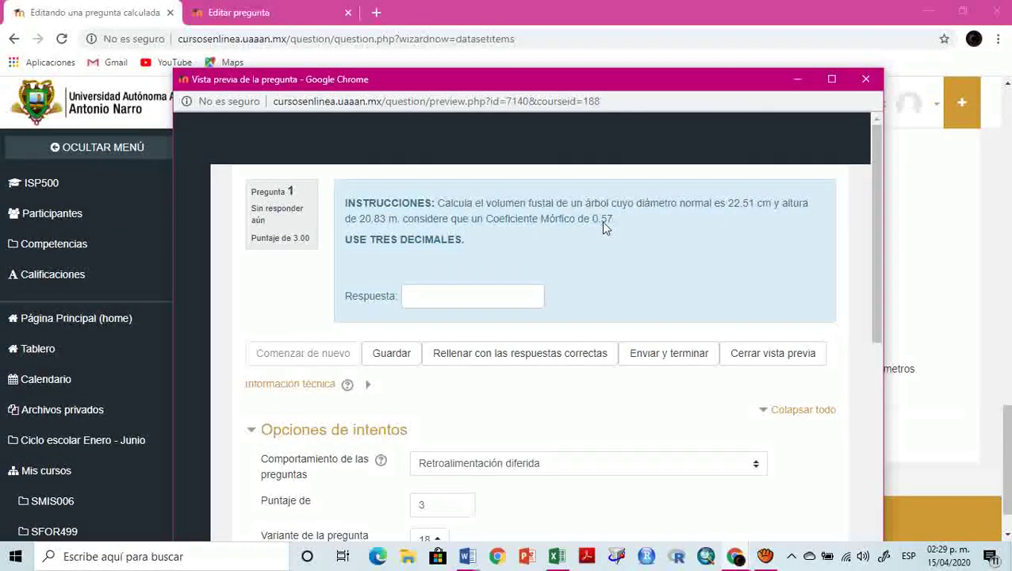
- Copy the normal diameter 22.51 from the question instructions into cell B1 of the Excel sheet
double_click(733, 203)
key(ctrl+c)
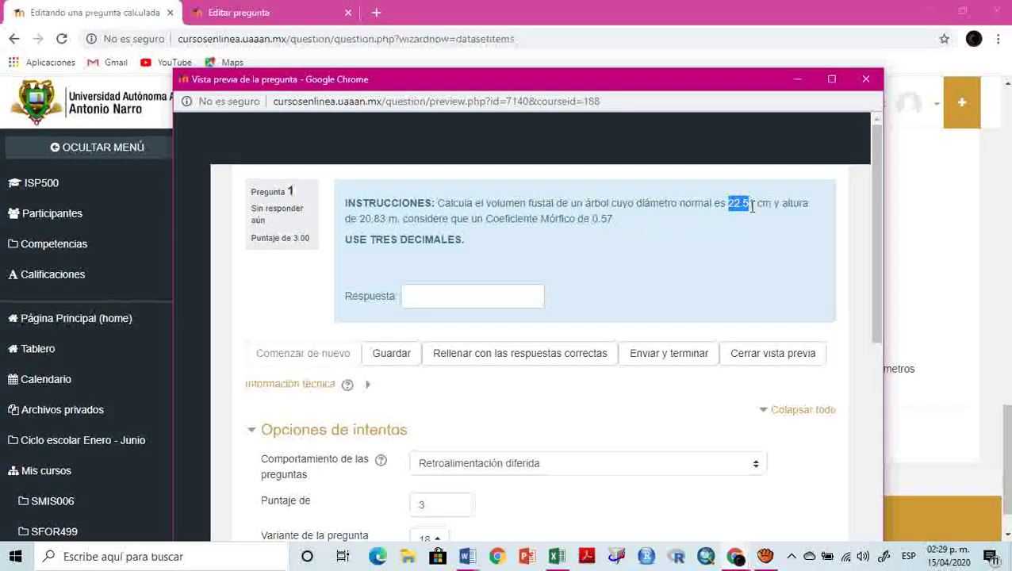
click(556, 556)
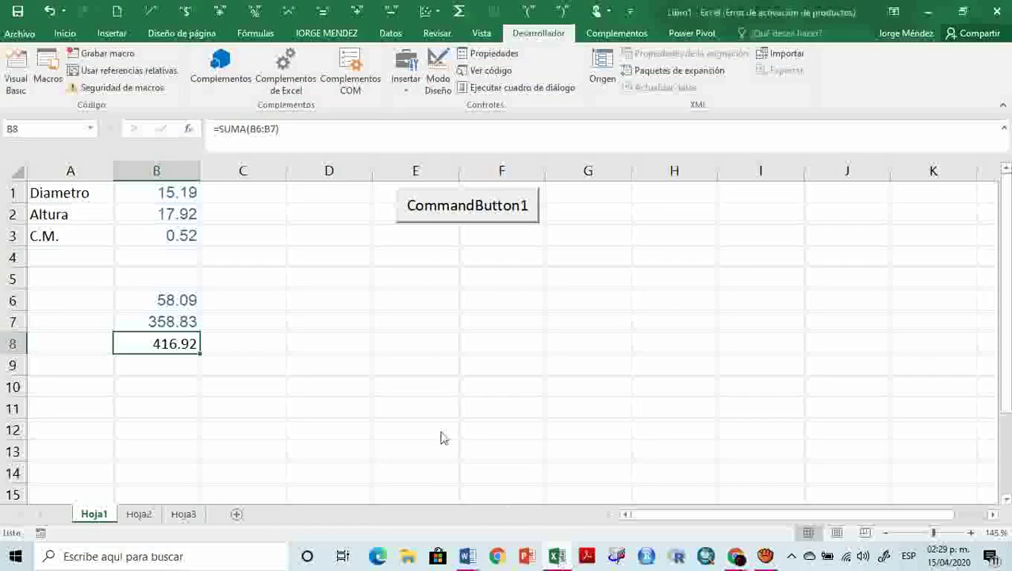
click(172, 192)
key(ctrl+v)
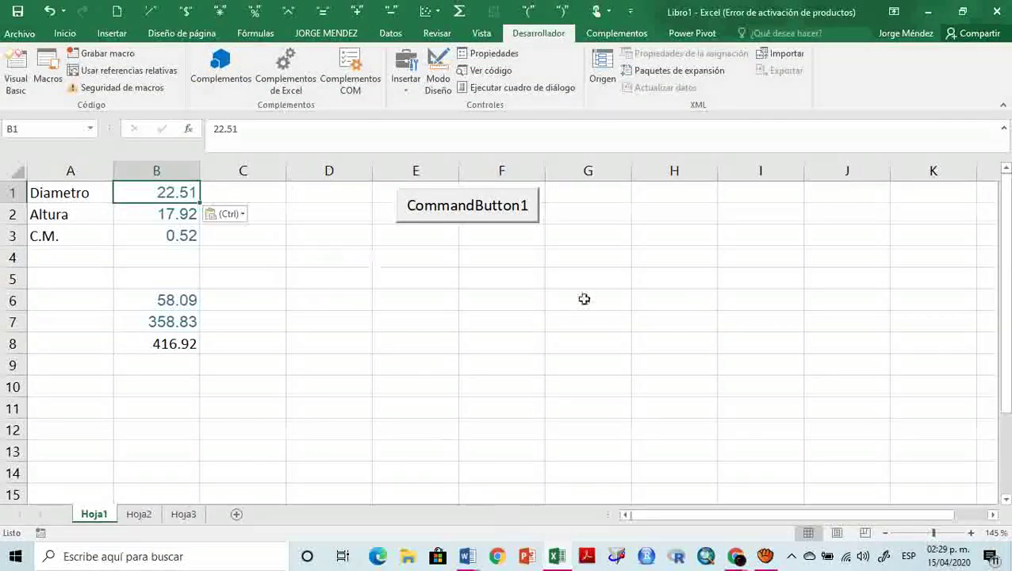
- Copy the tree height 20.83 from the question preview into the Altura cell B2 in Excel
key(alt+Tab)
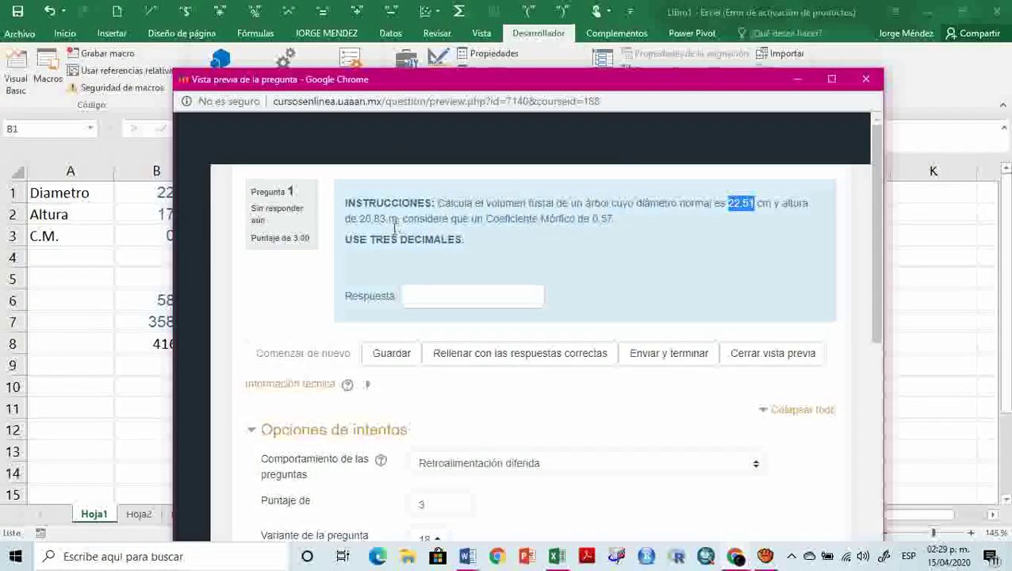
drag(360, 221, 387, 224)
key(ctrl+c)
key(alt+Tab)
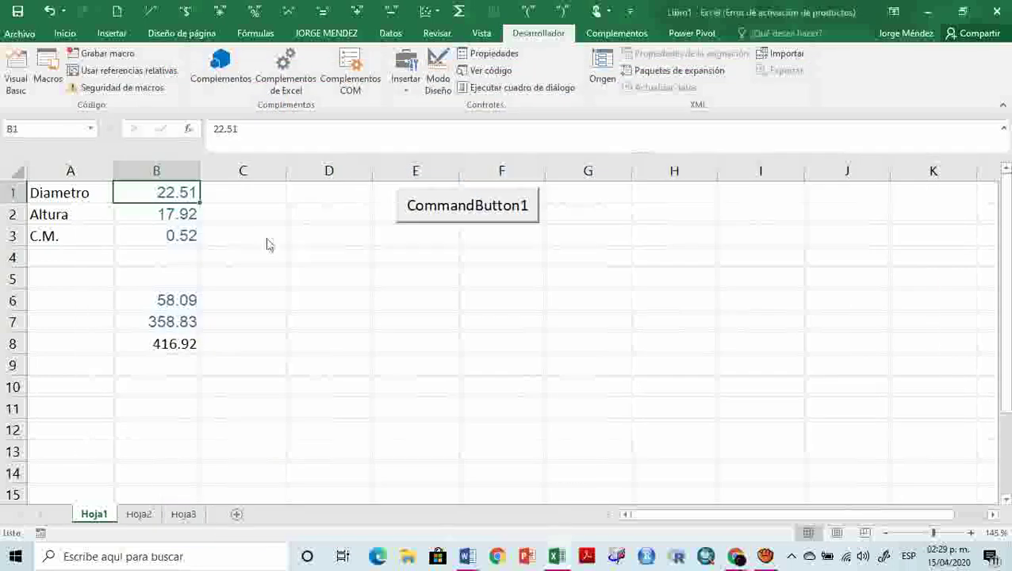
click(176, 219)
key(ctrl+v)
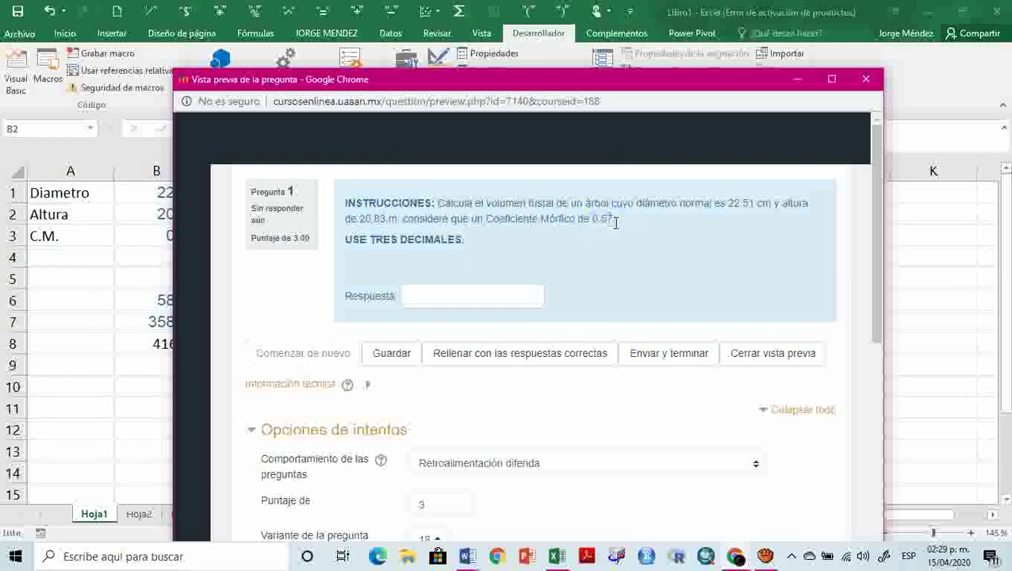
- Paste the question's Coeficiente Mórfico into the C.M. cell B3 in Excel, and replace the pasted text with 0.5
key(alt+Tab)
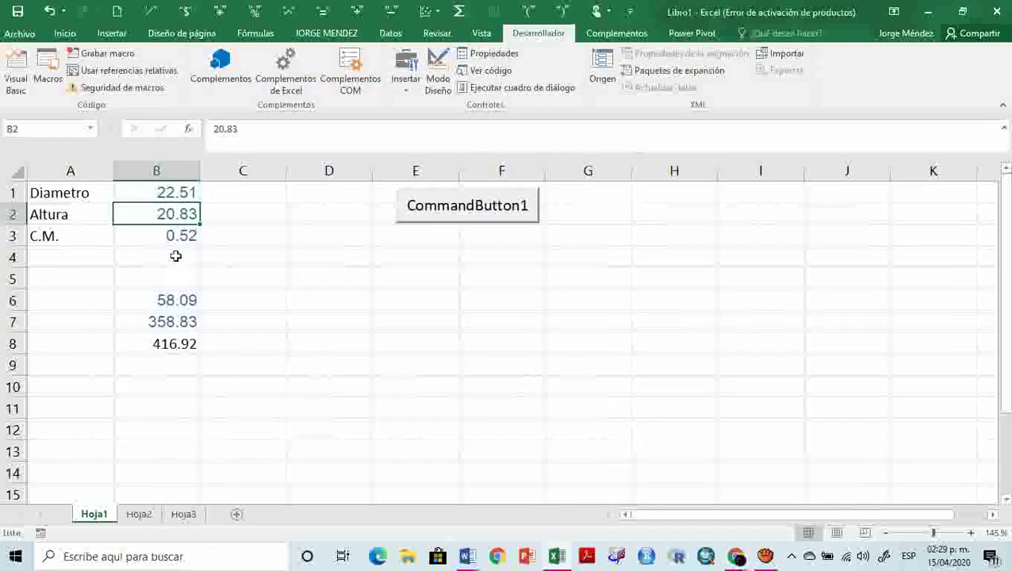
key(Down)
key(ctrl+v)
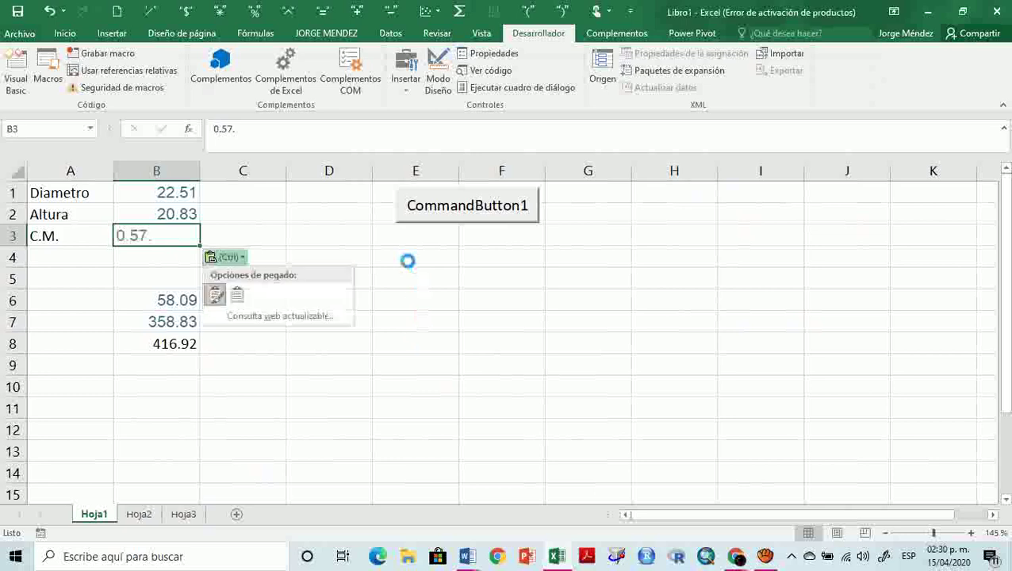
click(312, 247)
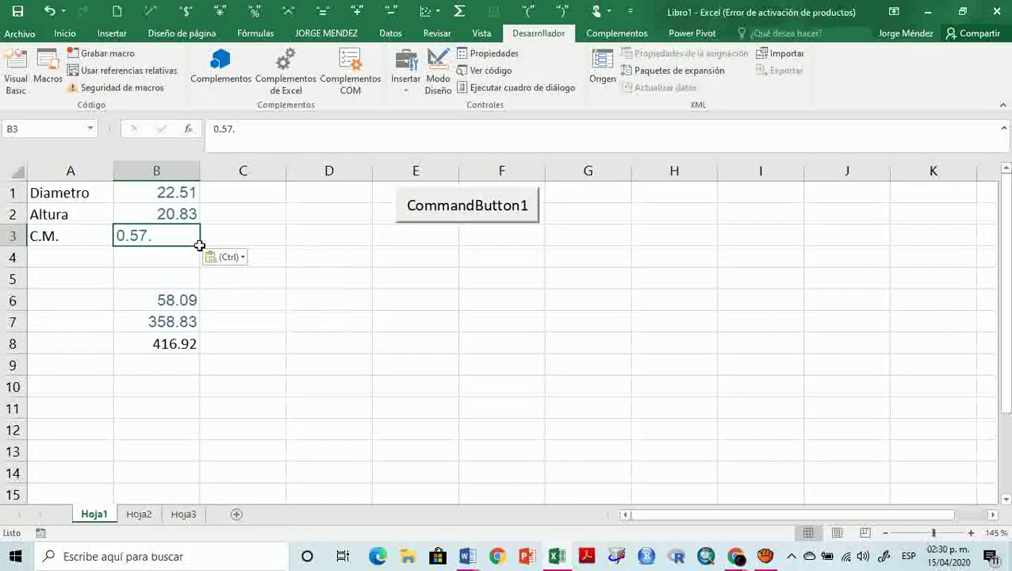
text(0.5)
key(Return)
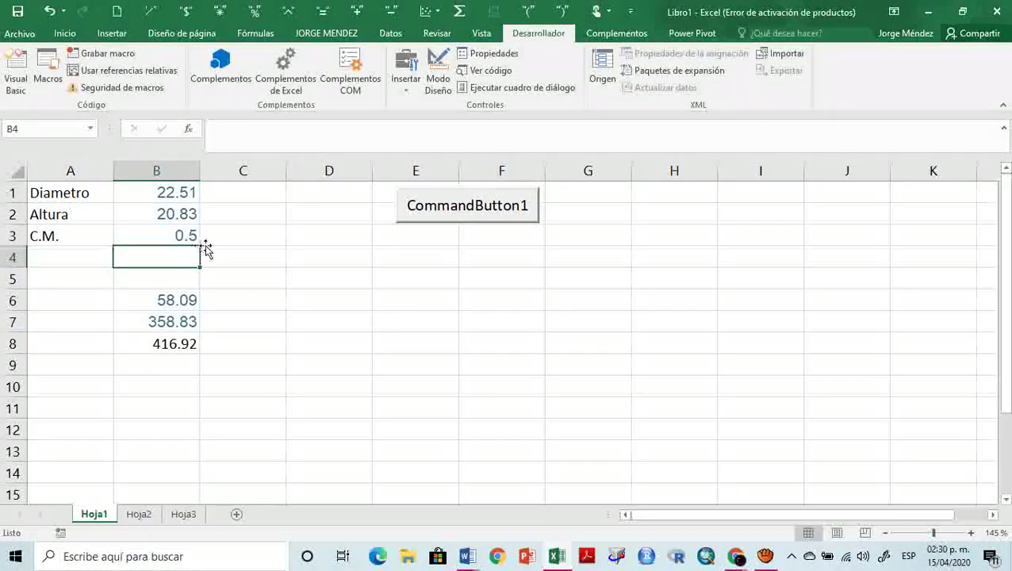
- Copy the volume calculated in cell C1 into the Respuesta field of the Chrome preview as 0.414477692, and submit the attempt
click(436, 206)
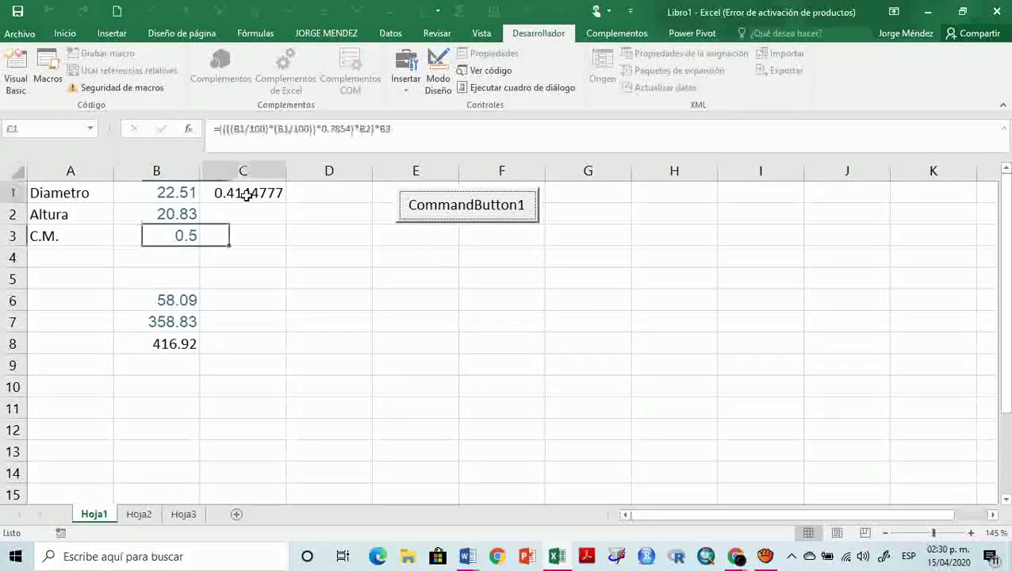
key(ctrl+c)
key(alt+Tab)
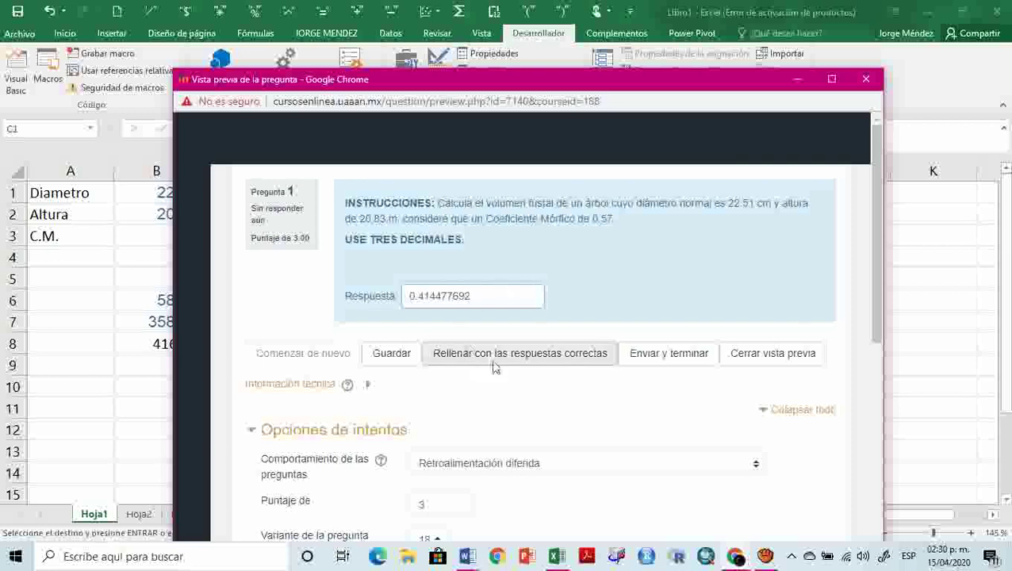
click(657, 358)
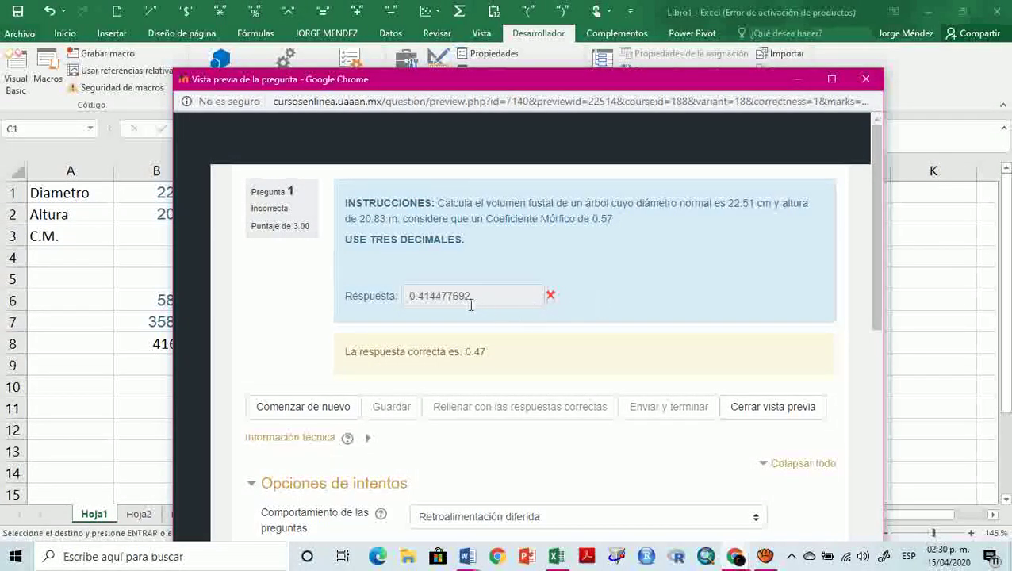
- Compare the diameter, height and C.M. in the Excel sheet with the data in the question instructions
key(alt+Tab)
key(Escape)
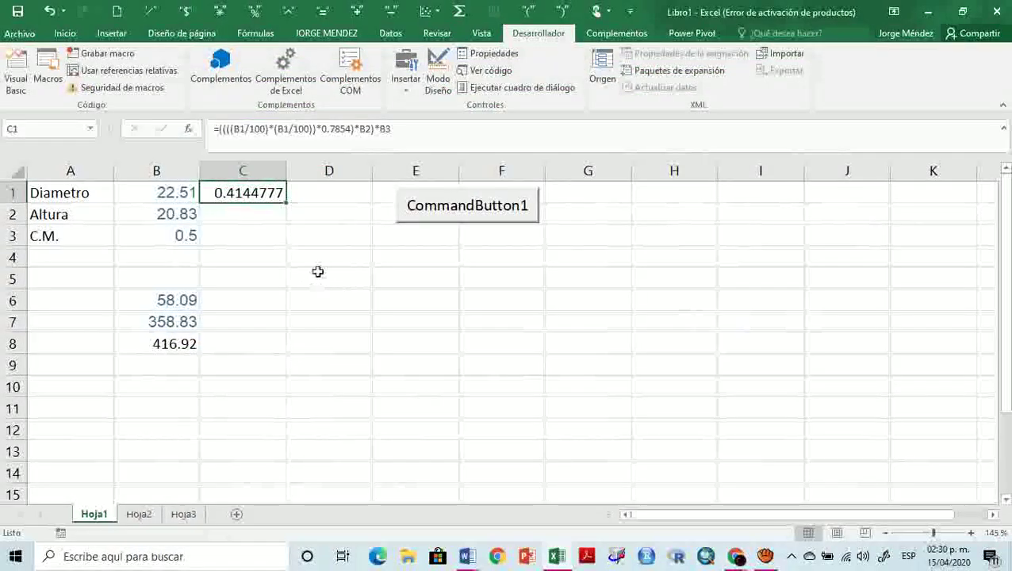
key(alt+Tab)
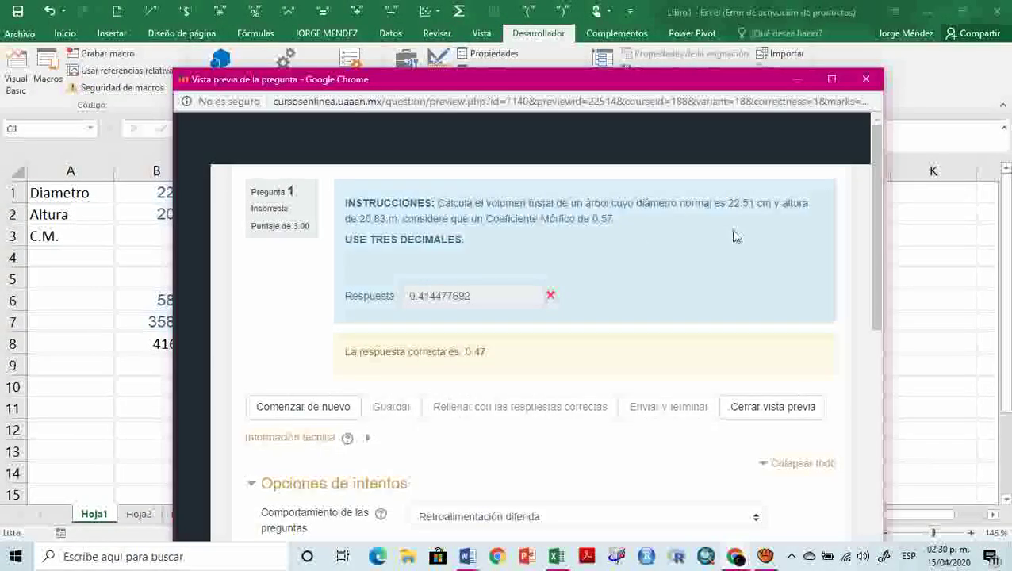
key(alt+Tab)
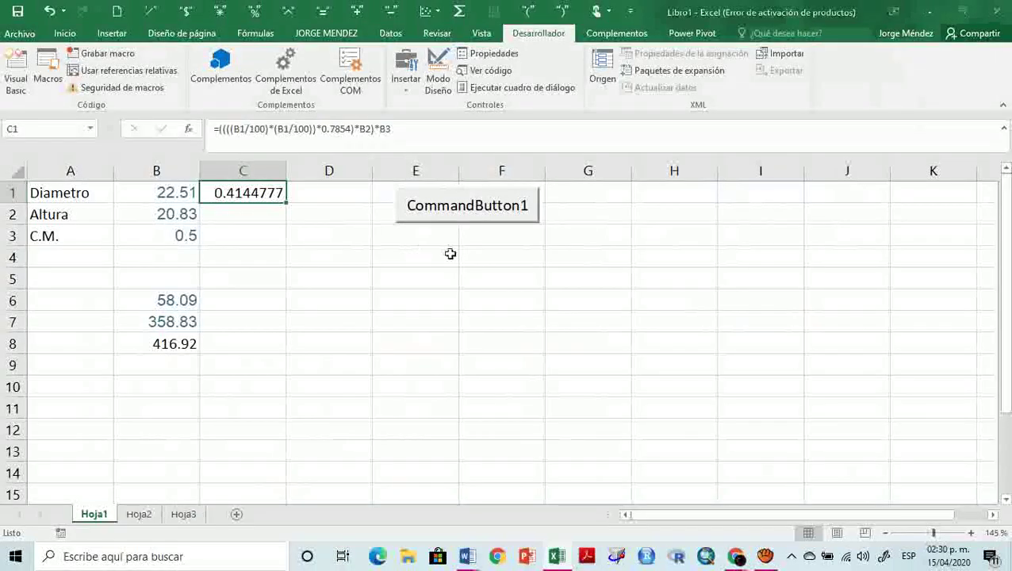
key(alt+Tab)
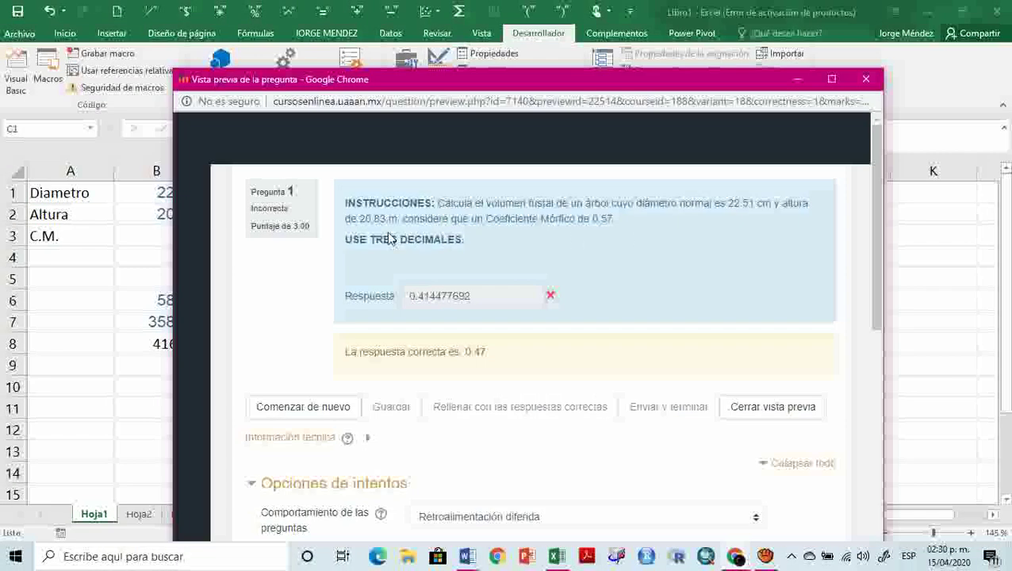
key(alt+Tab)
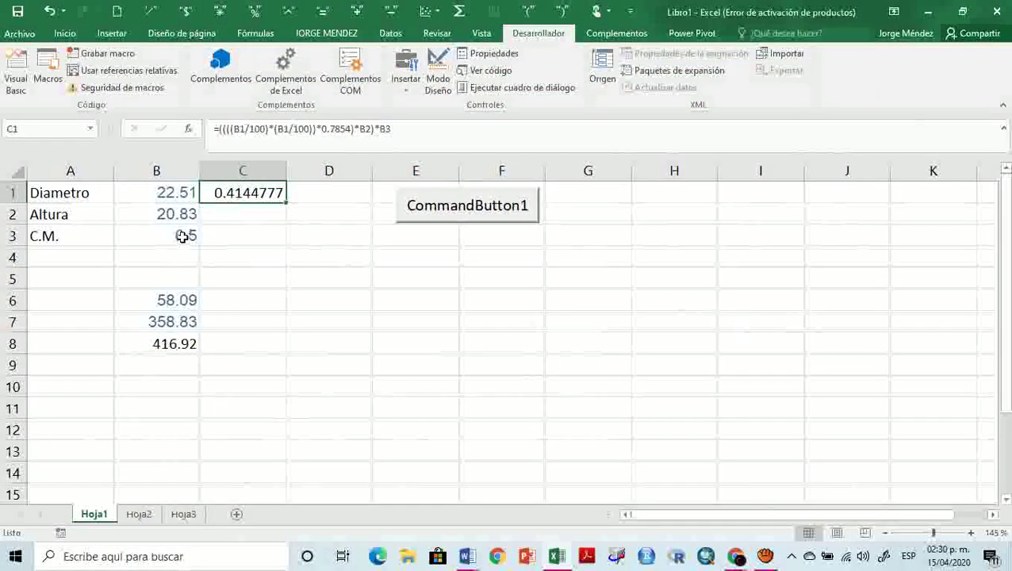
- Set the C.M. value in cell B3 to 0.57
click(186, 238)
click(256, 128)
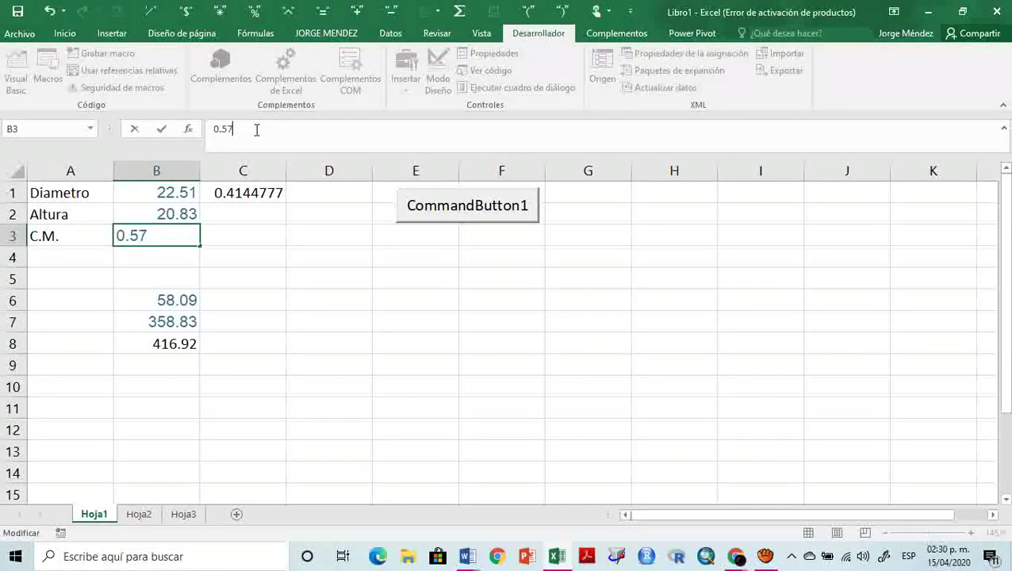
text(7)
key(Return)
- Copy the volume from cell C1, restart the question preview in Chrome, and submit 0.472504569 as the answer
click(262, 194)
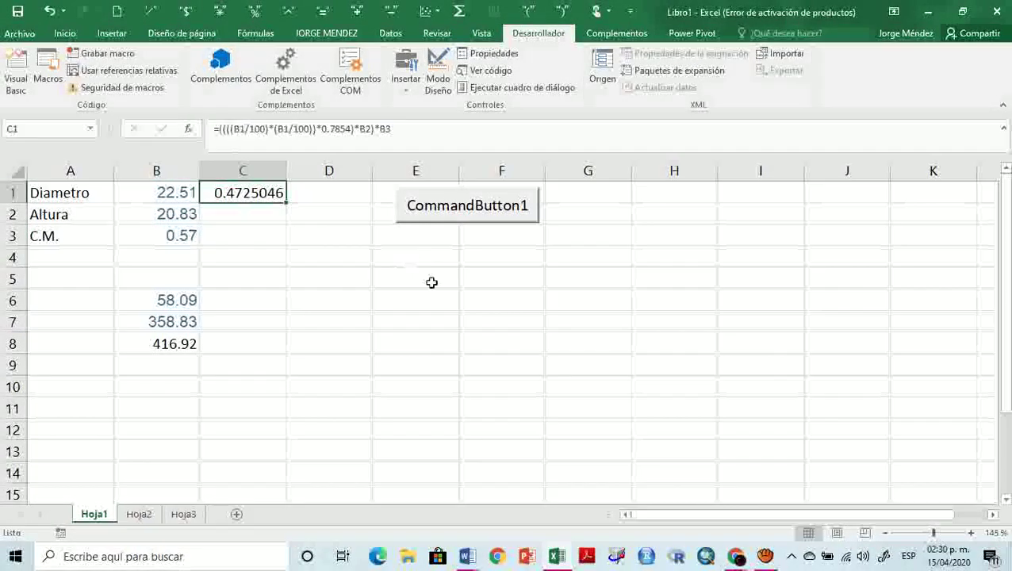
key(ctrl+c)
key(alt+Tab)
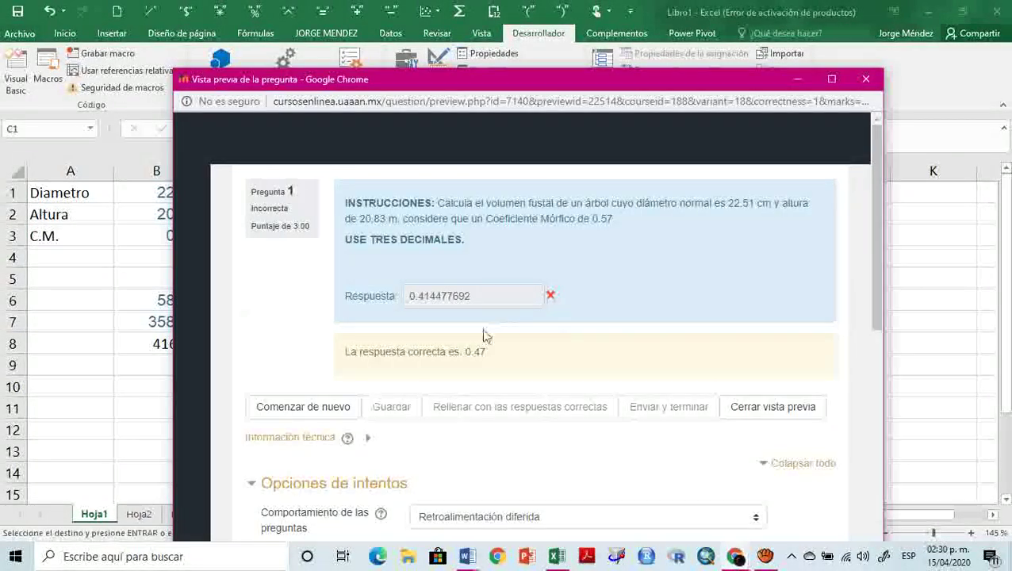
click(332, 408)
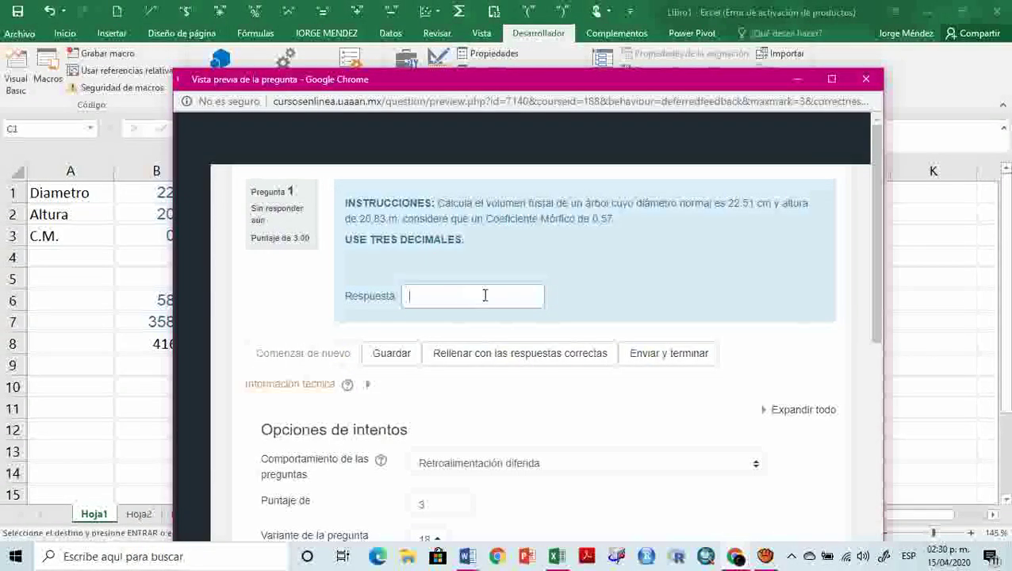
key(ctrl+v)
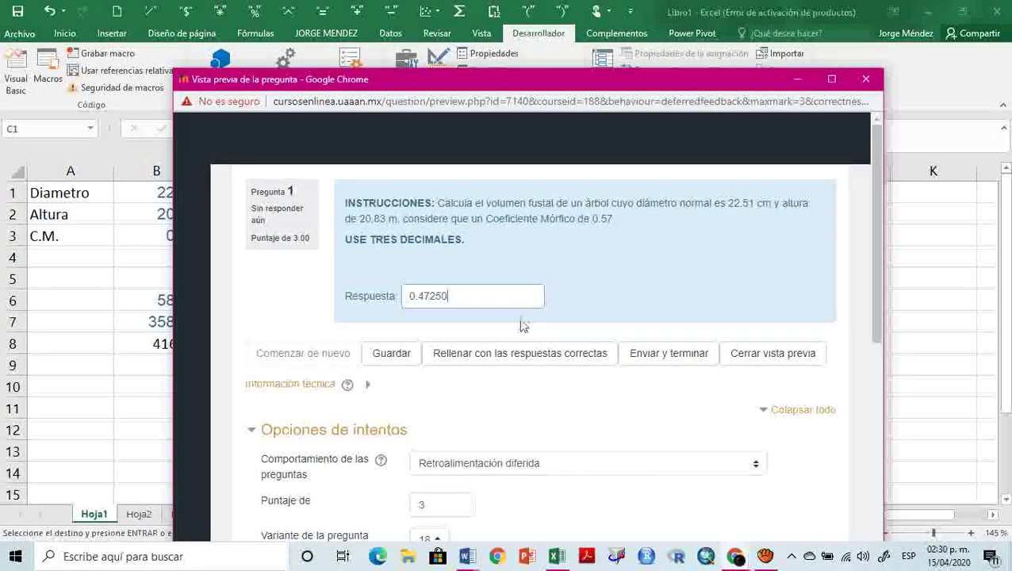
click(641, 359)
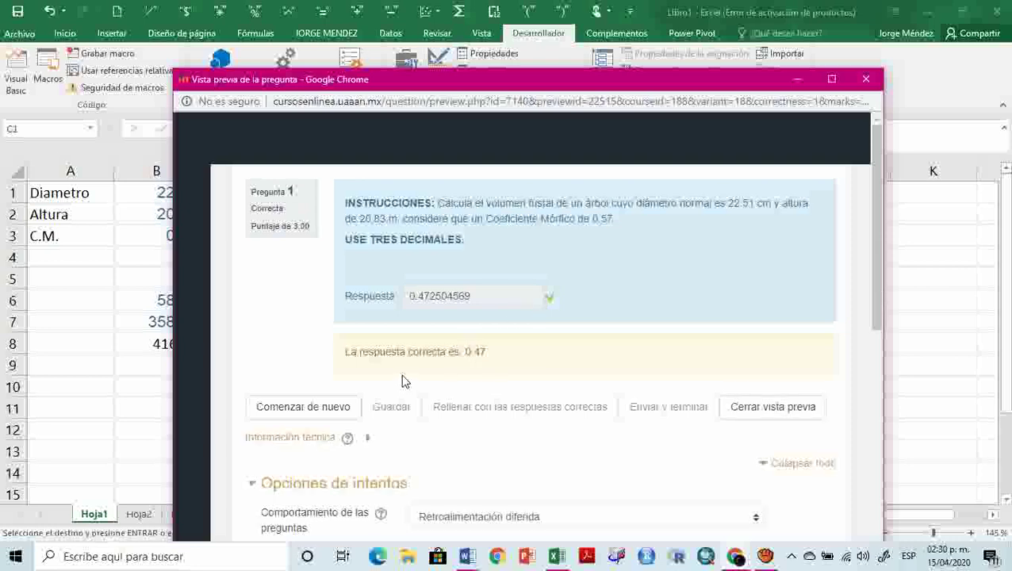
- Check the calculated volume in Excel, restart the question preview, and submit the answer shortened to 0.47
key(alt+Tab)
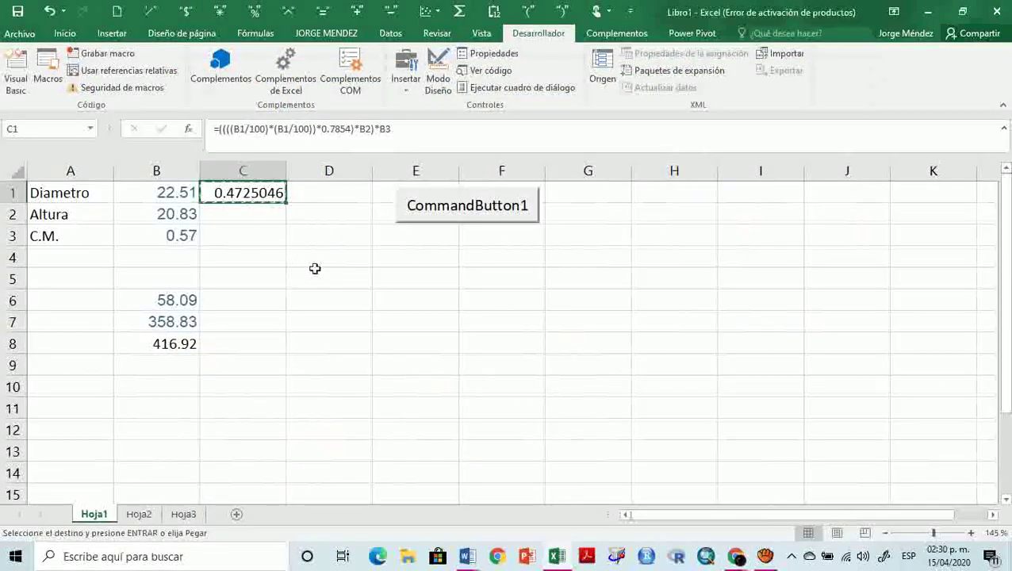
key(alt+Tab)
click(313, 411)
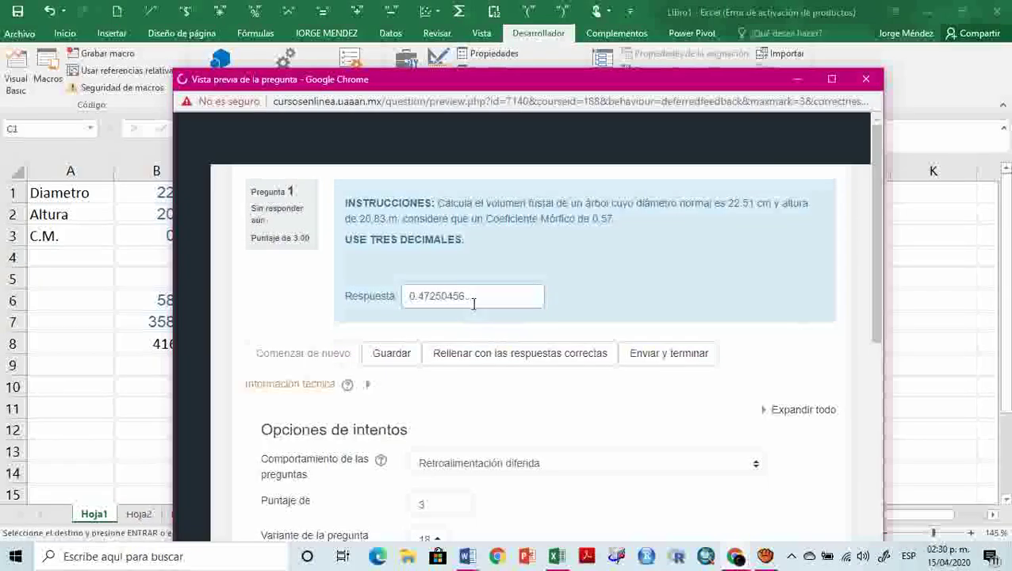
key(BackSpace)
key(BackSpace)
key(BackSpace)
key(BackSpace)
key(BackSpace)
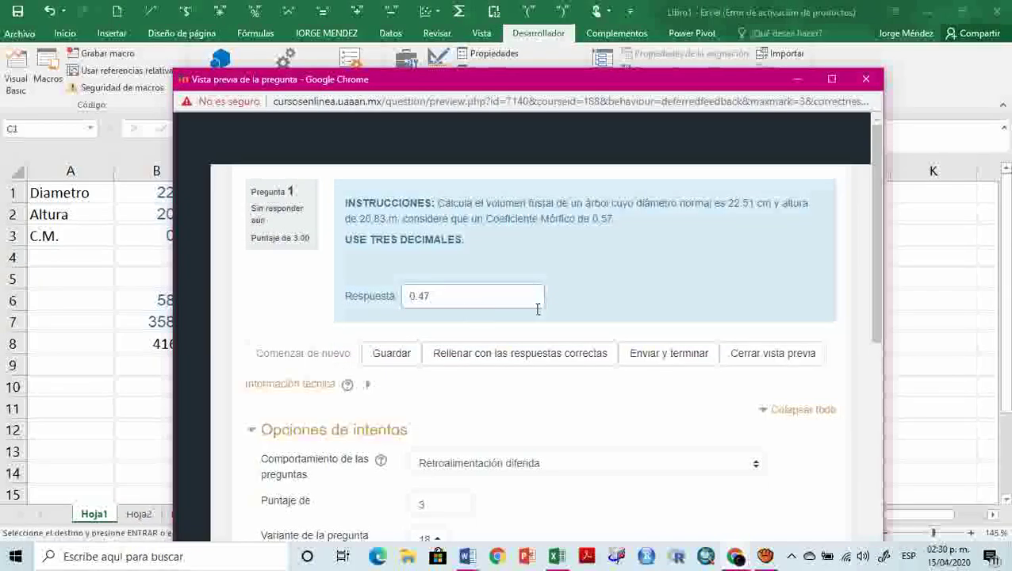
click(664, 356)
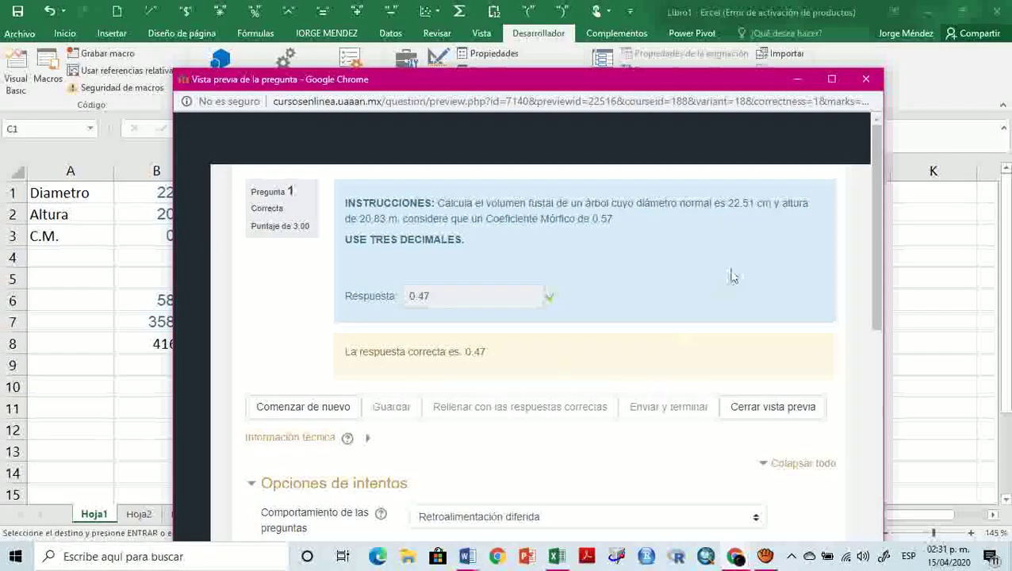
- Close the tree volume question preview and return to the wildcard dataset page in Chrome
drag(668, 85, 664, 73)
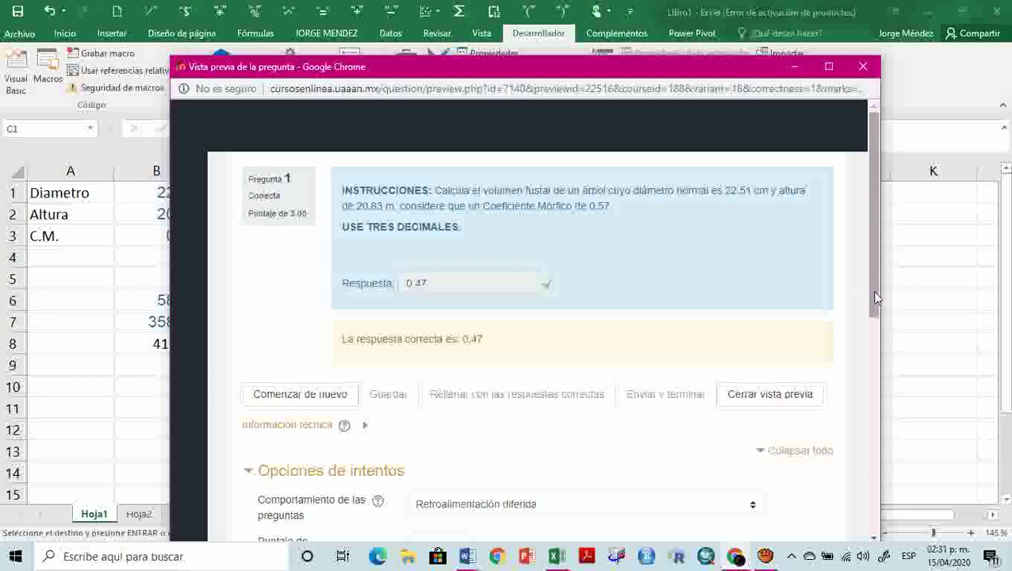
click(765, 393)
key(alt+Tab)
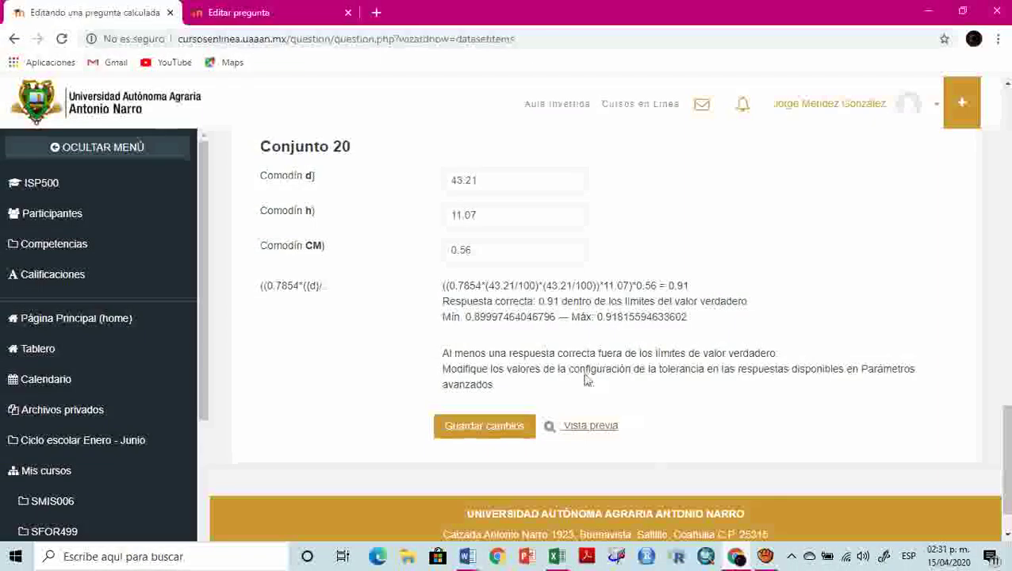
- Save the changes to the wildcard datasets and go to the list of questions in the course question bank
click(488, 429)
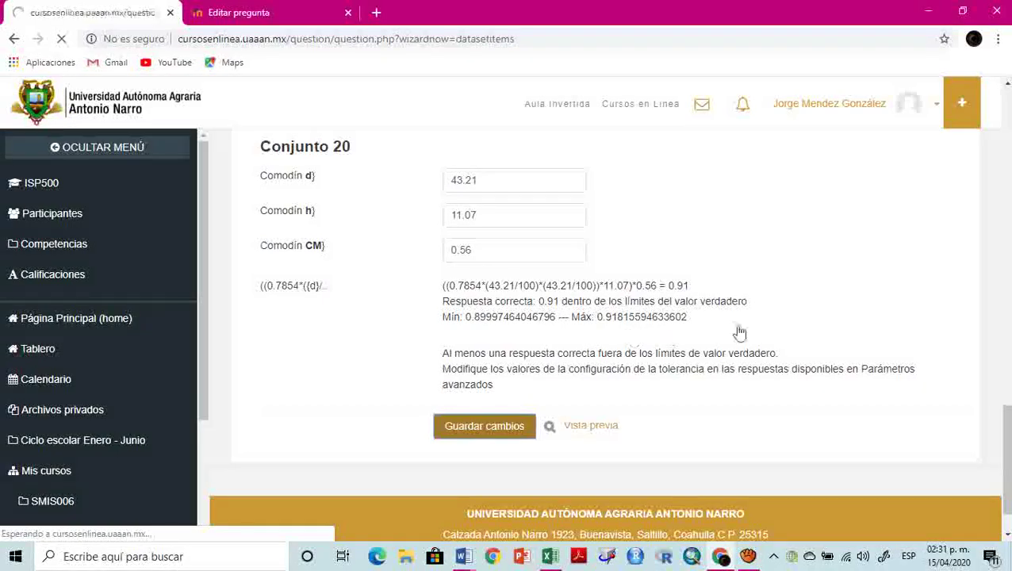
drag(1006, 207, 1005, 446)
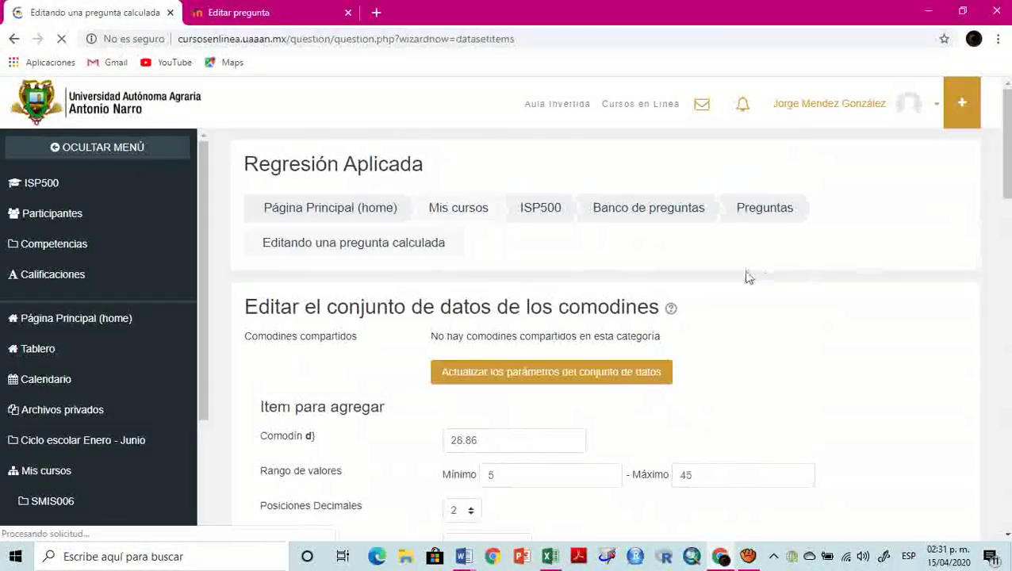
click(763, 209)
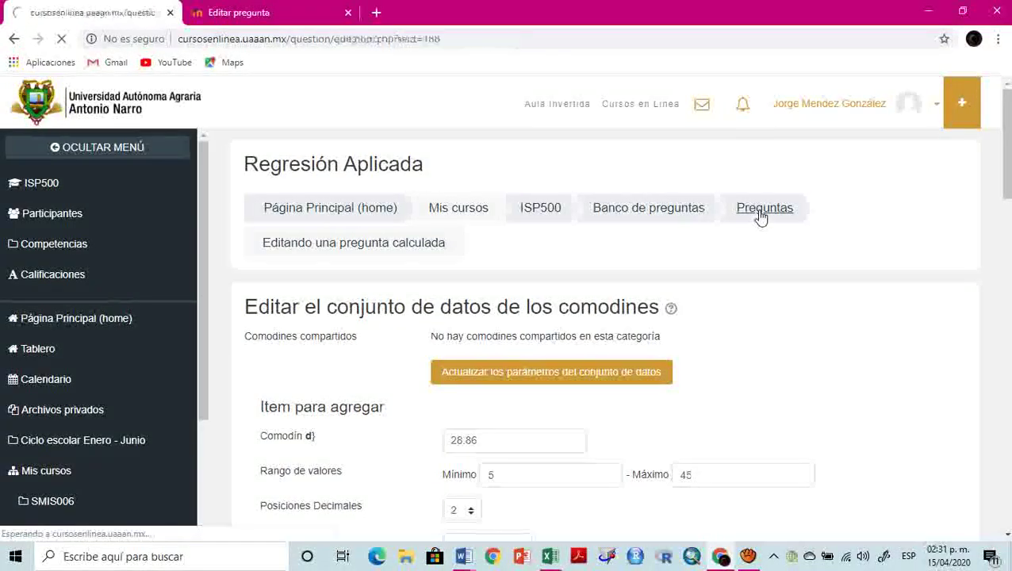
scroll(1008, 283, down, 2)
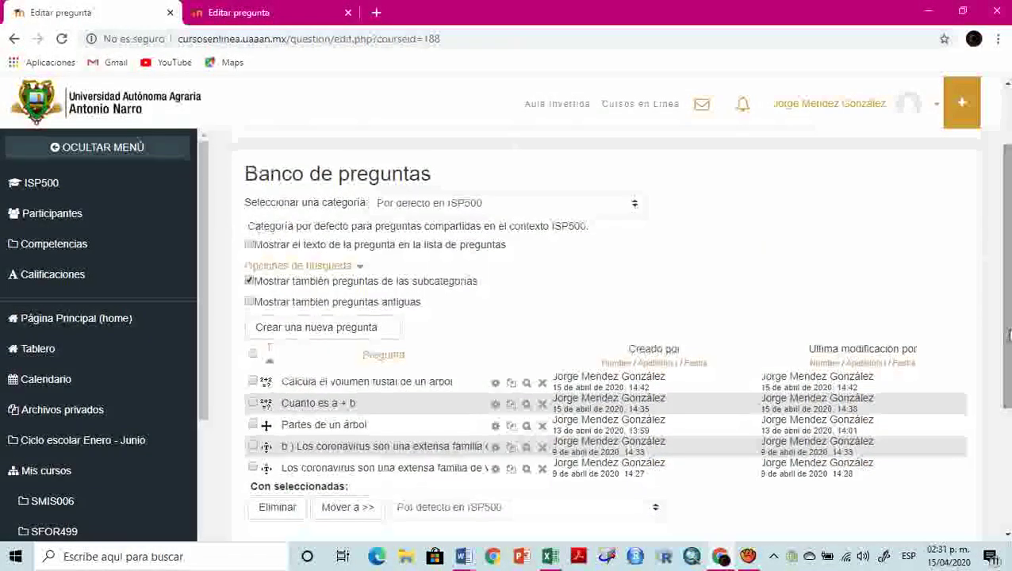
scroll(545, 254, down, 2)
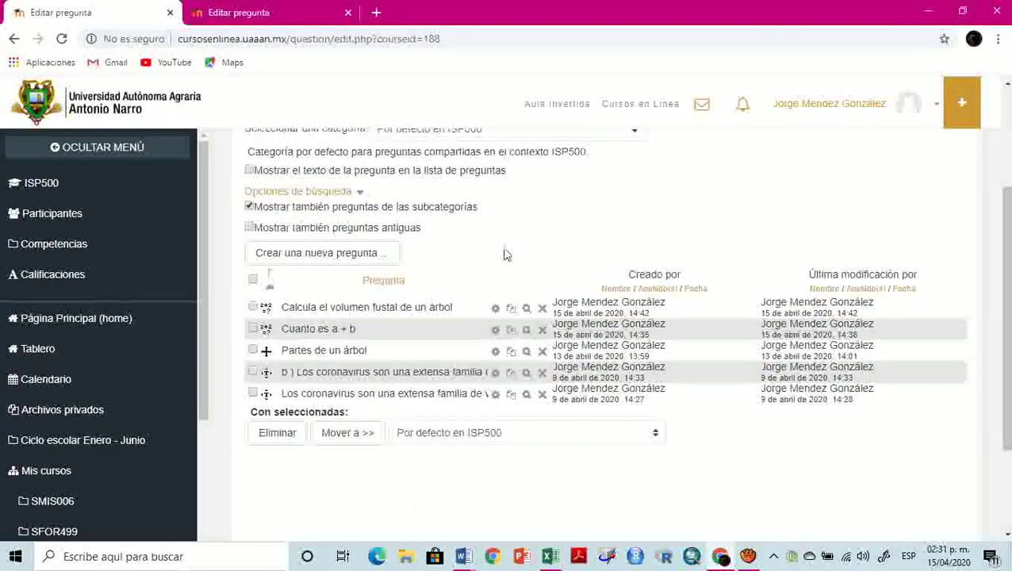
- Preview "Calcula el volumen fustal de un árbol" and enter its tree diameter, 27.84, in cell B1 in Excel
click(526, 311)
drag(436, 16, 605, 142)
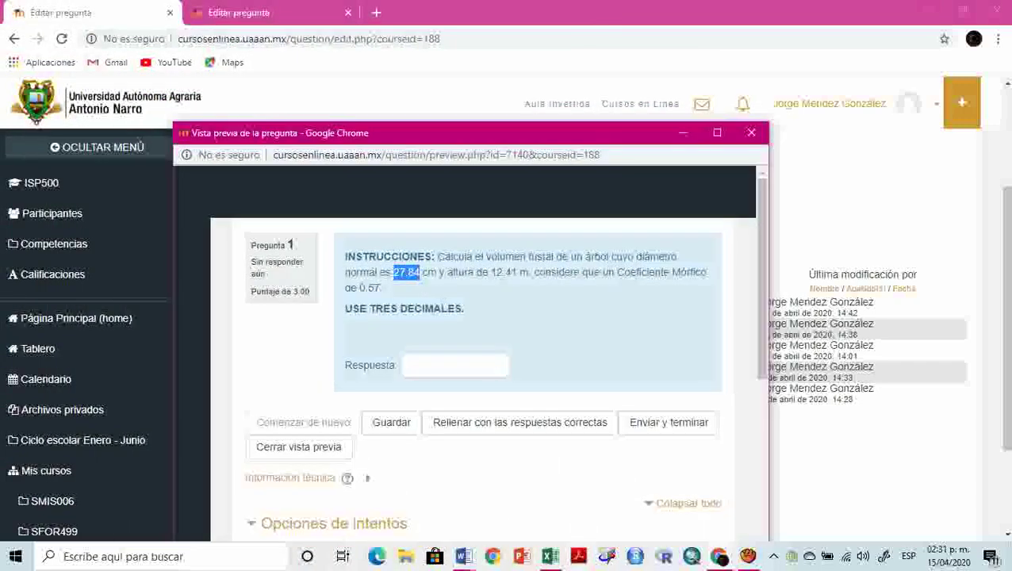
click(551, 560)
click(172, 194)
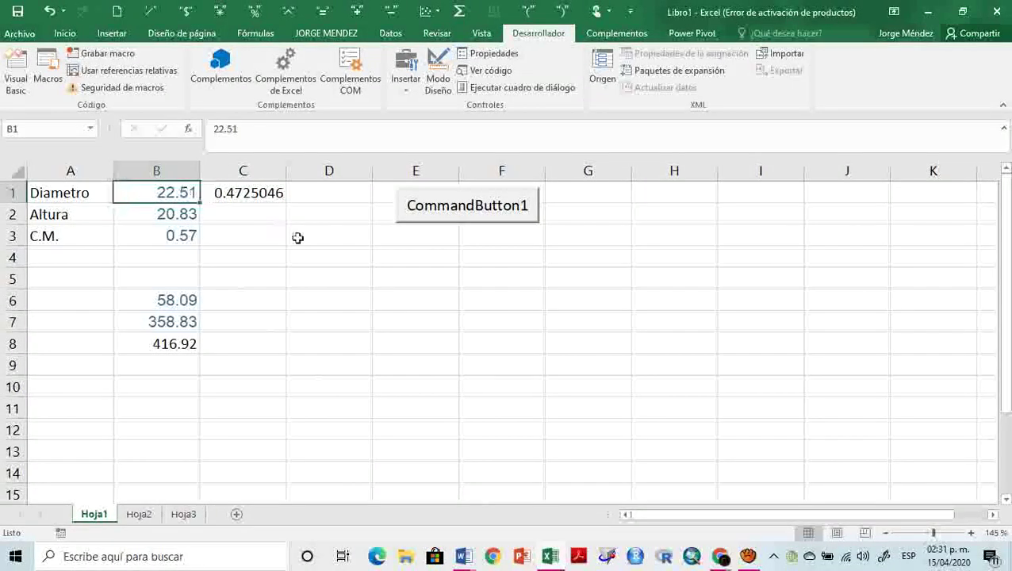
text(27.84)
key(Return)
- Look up the tree height in the question preview in Chrome and enter 12.41 in cell B2 in Excel
key(alt+Tab)
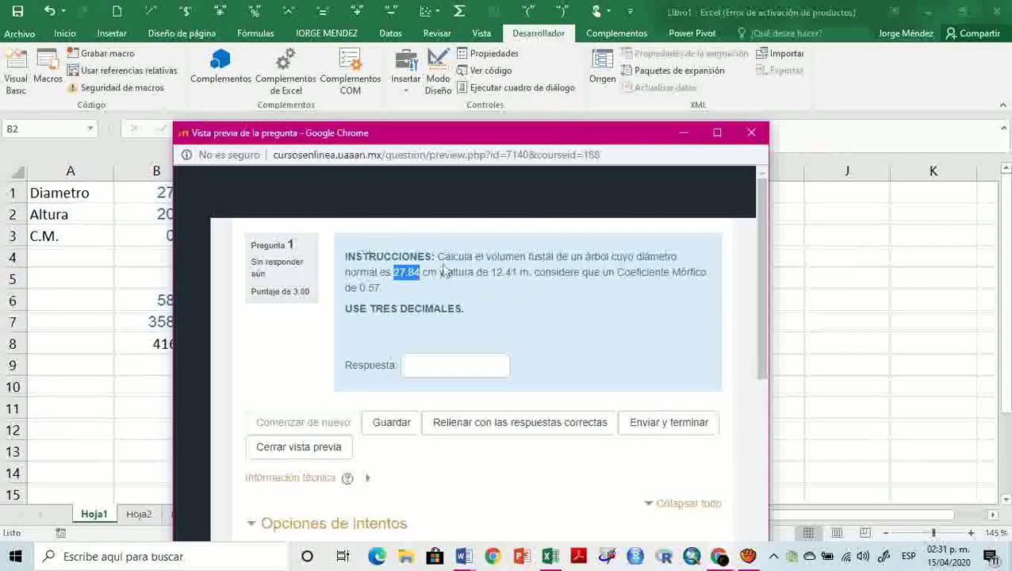
drag(490, 273, 509, 279)
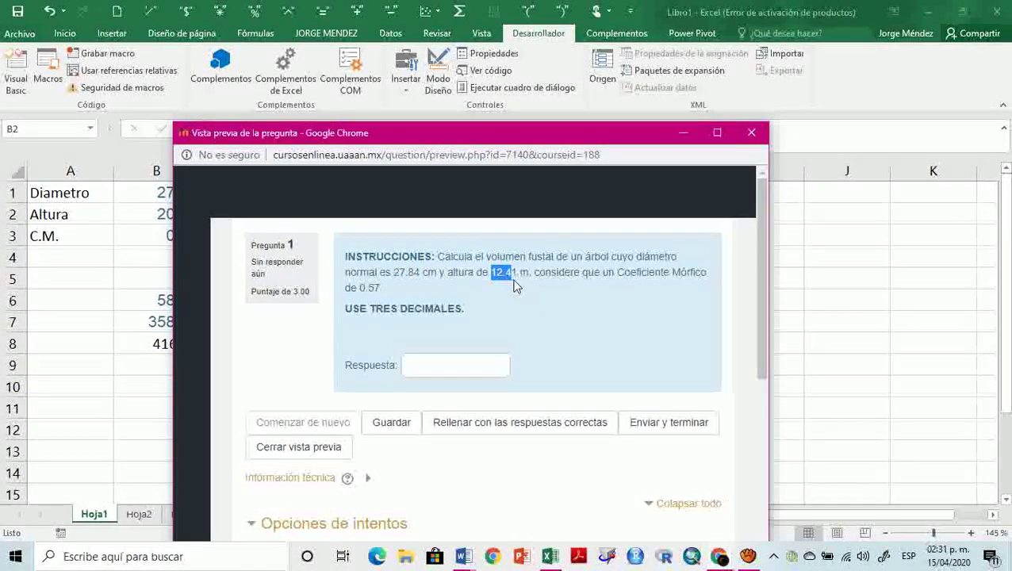
key(alt+Tab)
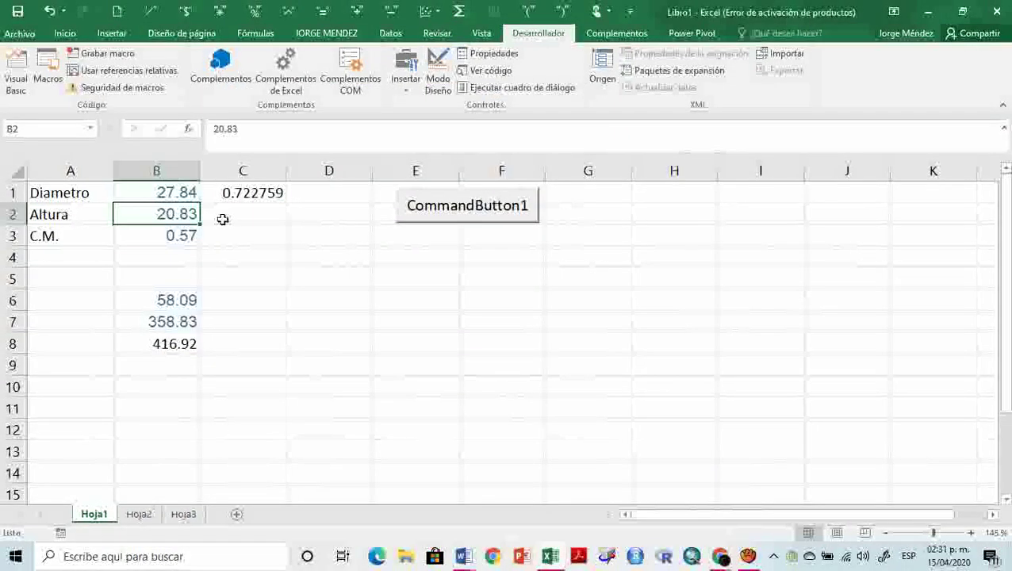
text(12.41)
key(Return)
- Try to copy the Coeficiente Mórfico from the question preview into cell B3 in Excel, and undo the paste
key(alt+Tab)
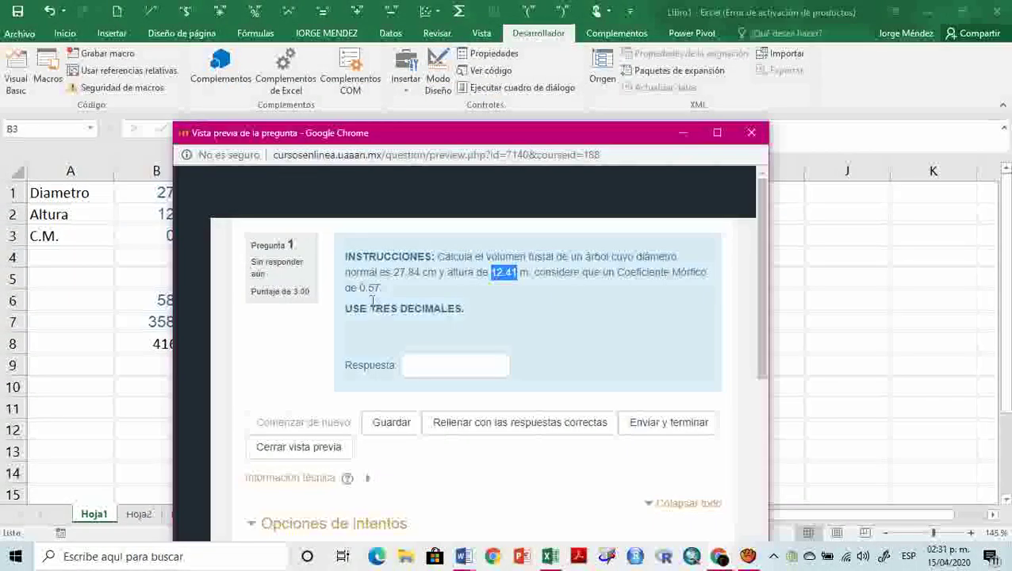
key(ctrl+c)
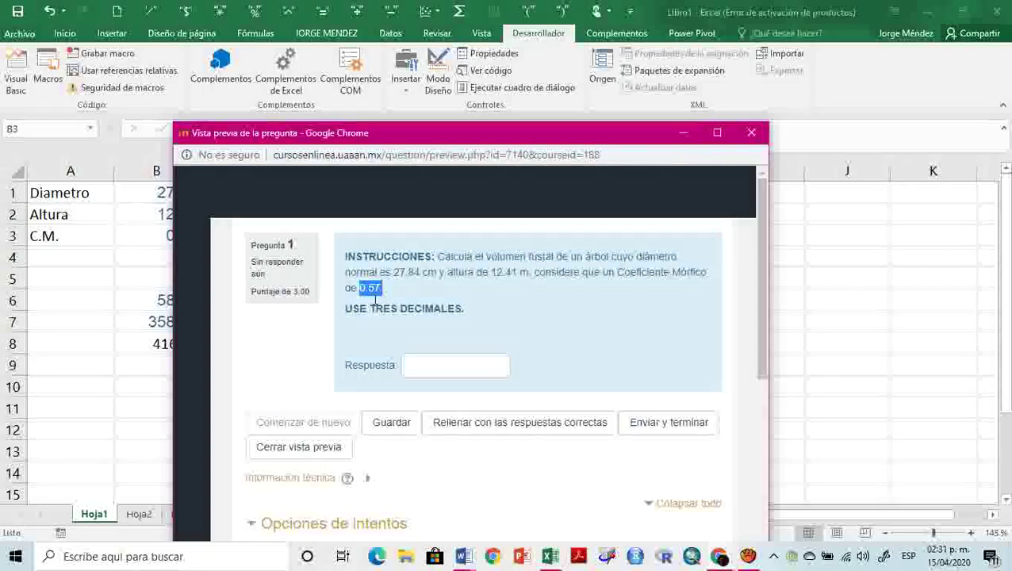
key(alt+Tab)
key(ctrl+v)
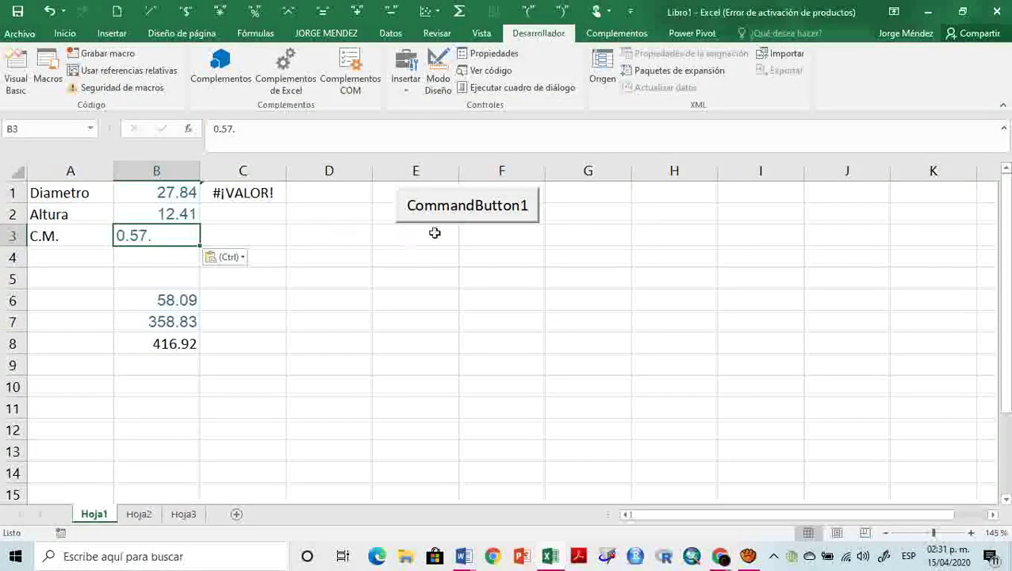
key(ctrl+z)
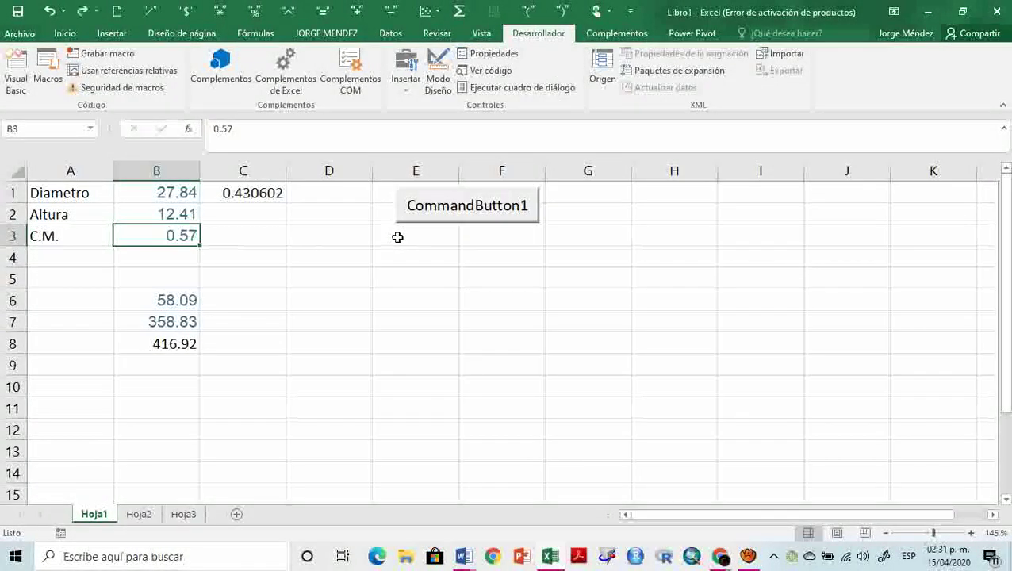
- Copy the calculated volume from cell C1 and submit 0.430601954 as the answer in the question preview in Chrome
click(470, 208)
key(ctrl+c)
key(alt+Tab)
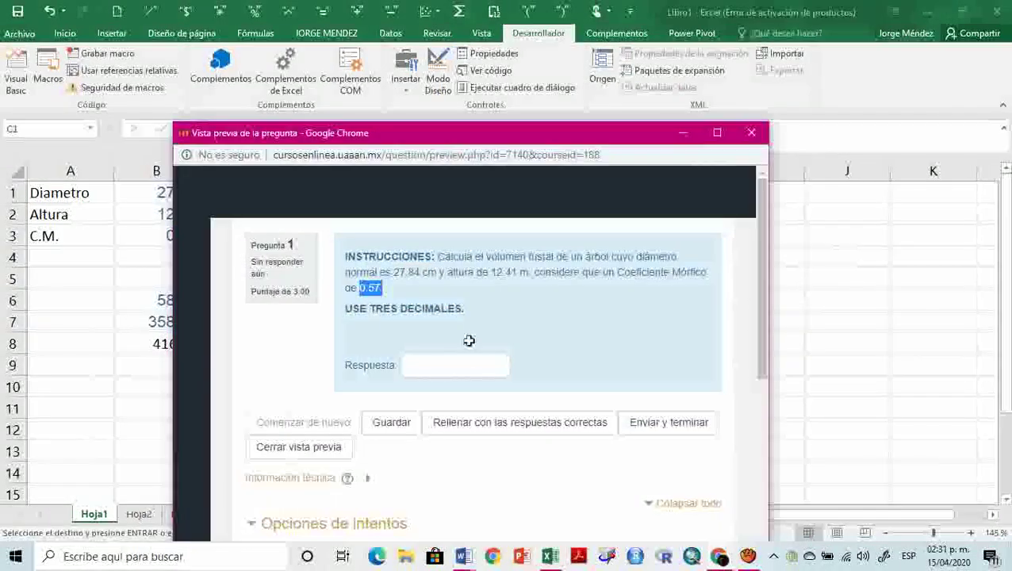
key(ctrl+v)
click(660, 422)
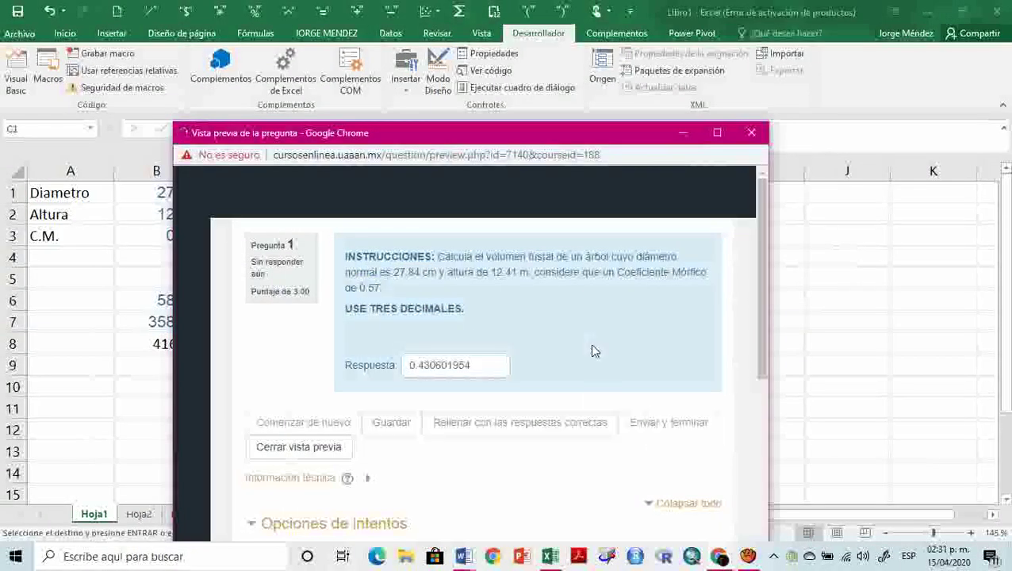
- Maximize the question preview to examine the graded answer against the correct one, and close the preview
drag(644, 135, 657, 77)
mouse_move(773, 264)
mouse_down()
mouse_move(775, 306)
mouse_move(774, 258)
mouse_up()
drag(639, 77, 612, 75)
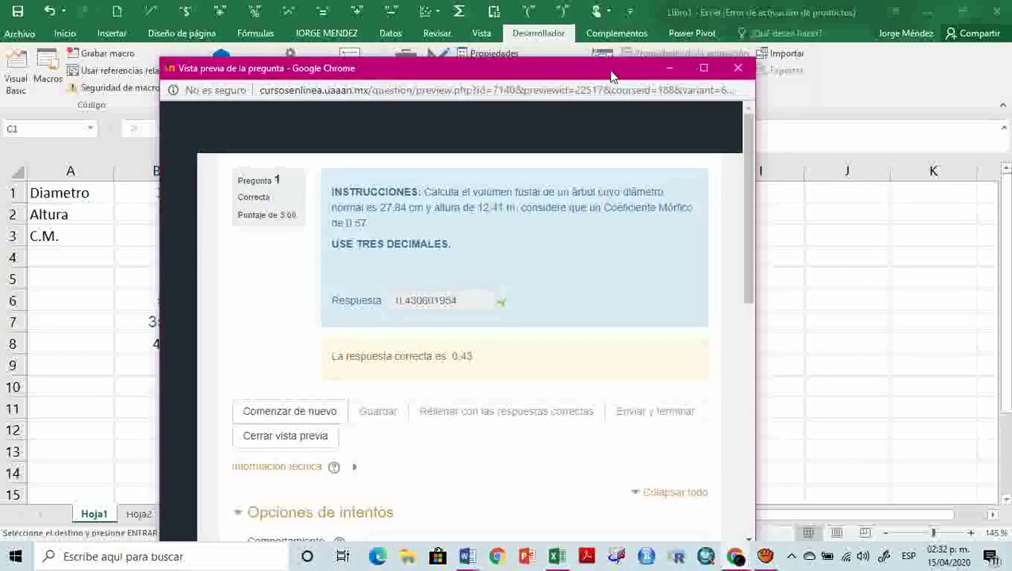
click(705, 70)
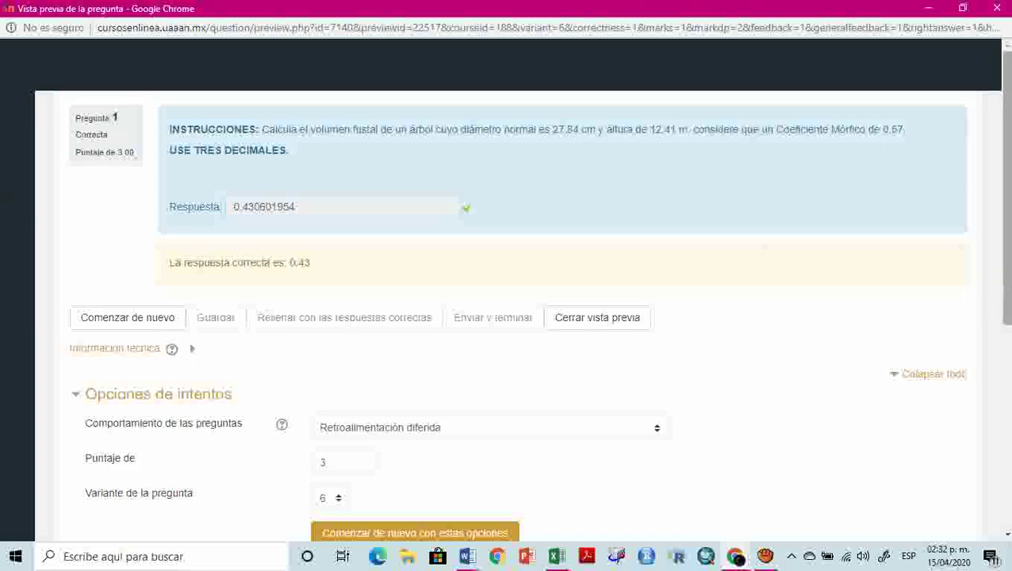
scroll(1002, 302, down, 1)
scroll(711, 289, up, 1)
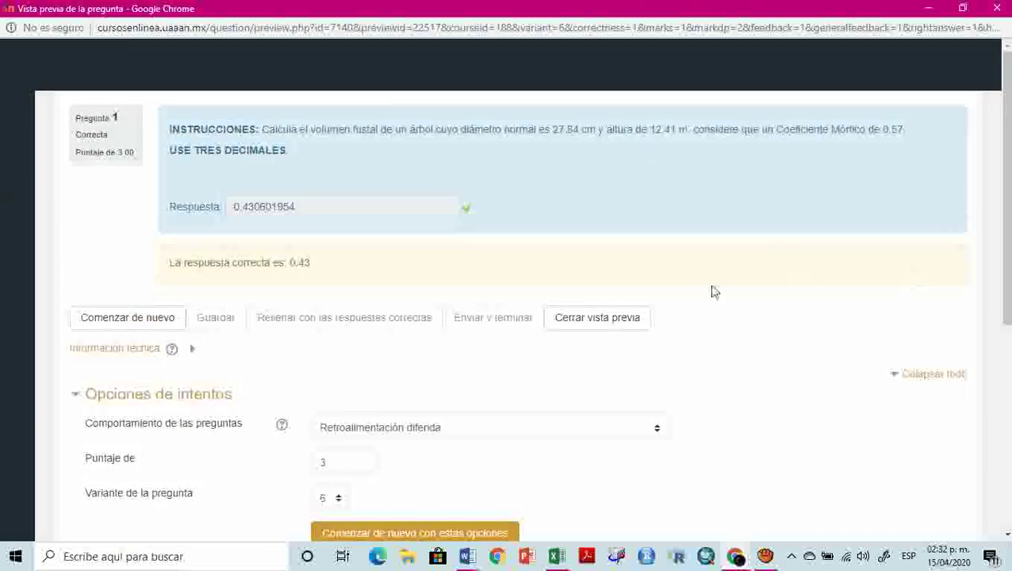
click(618, 323)
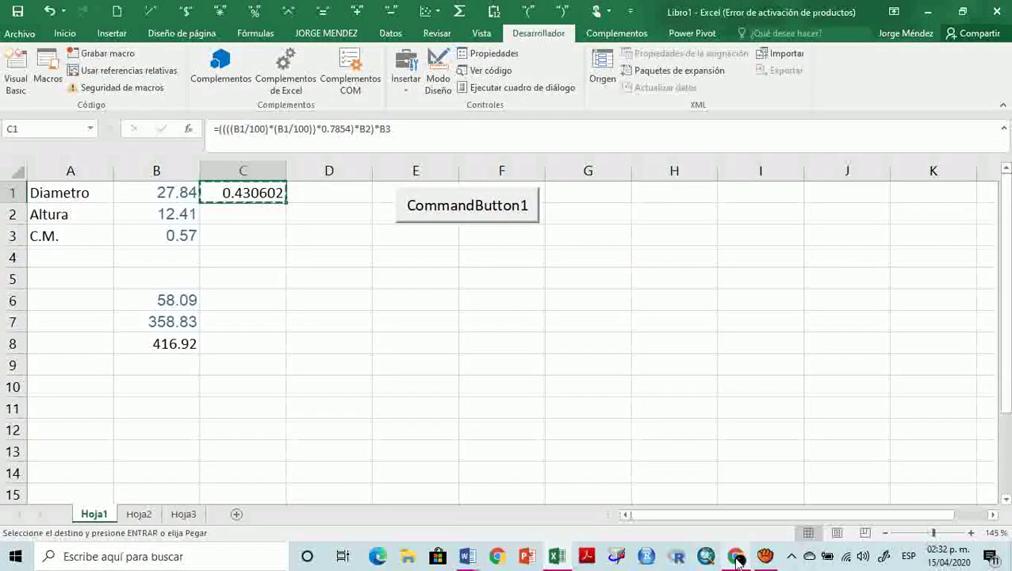
- Return to the question bank in Chrome and open the SFOR415 course from the list of own courses
click(735, 556)
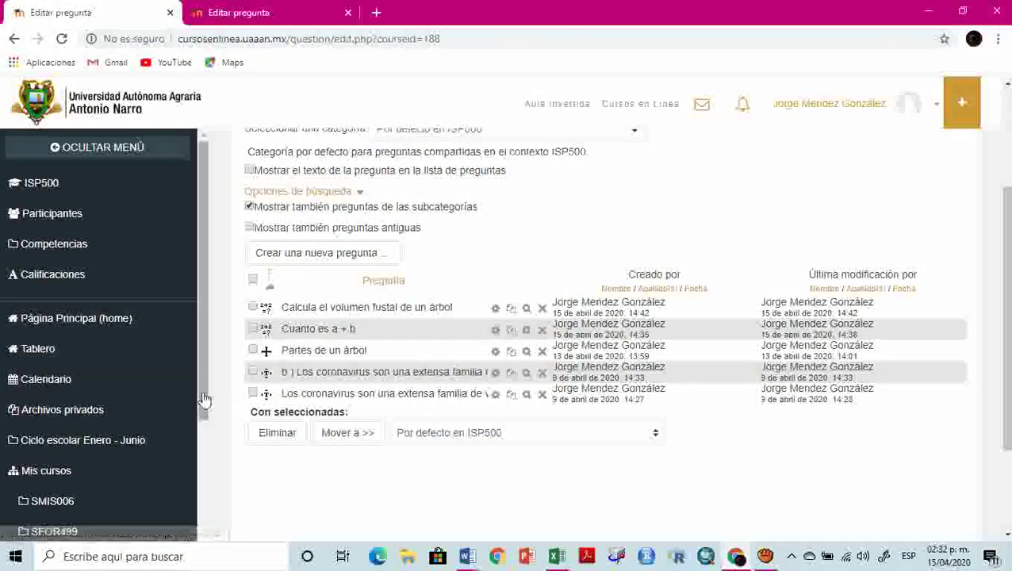
drag(203, 406, 193, 511)
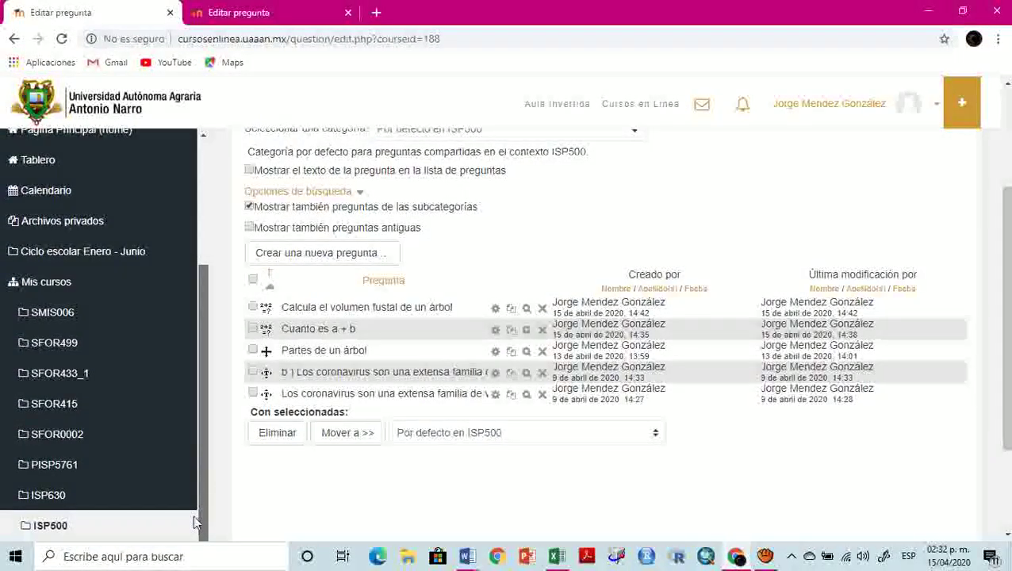
click(92, 412)
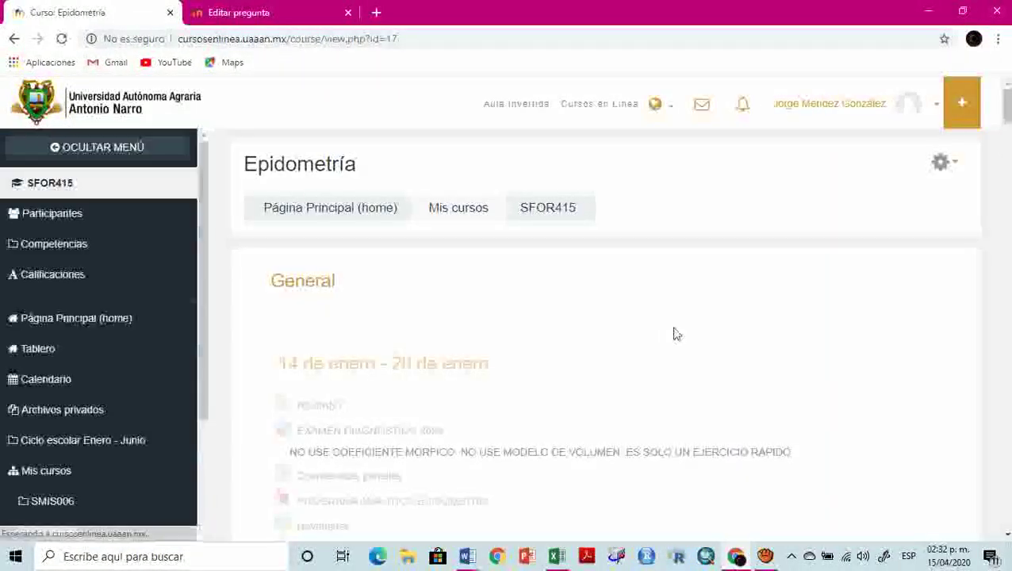
- Open the question bank from the SFOR415 course administration and browse its list for the volume questions
click(951, 166)
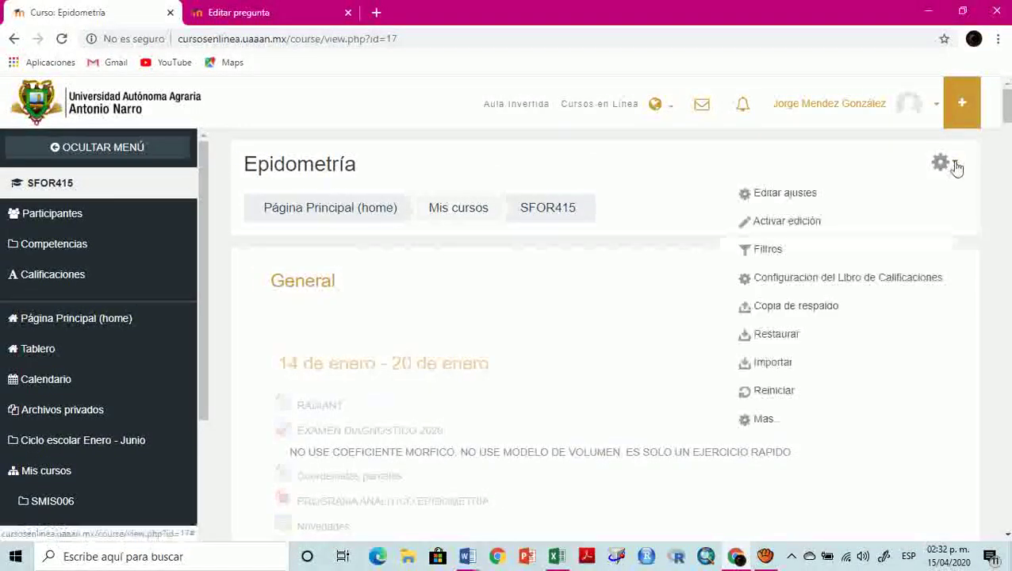
click(755, 421)
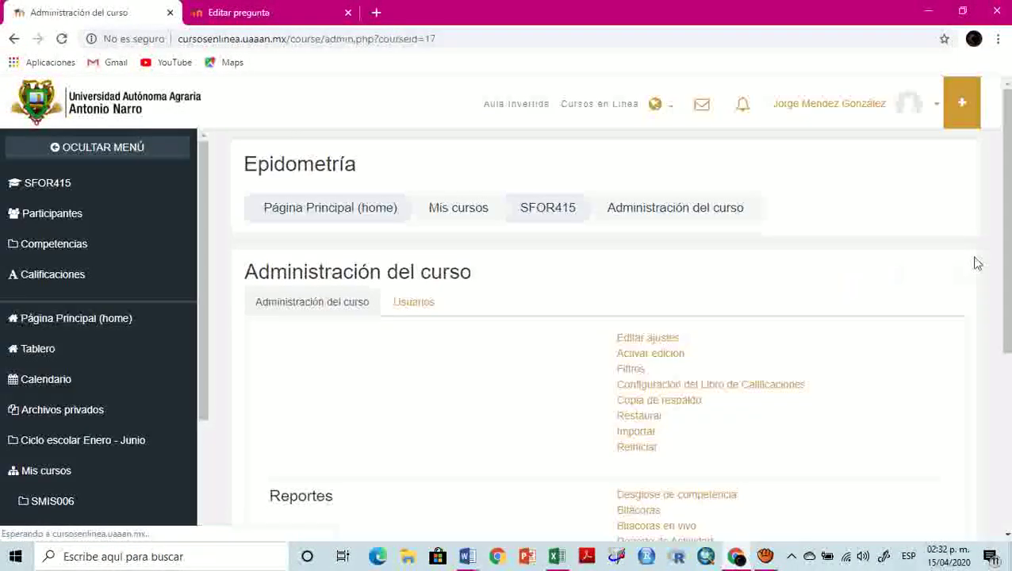
drag(1003, 250, 1007, 379)
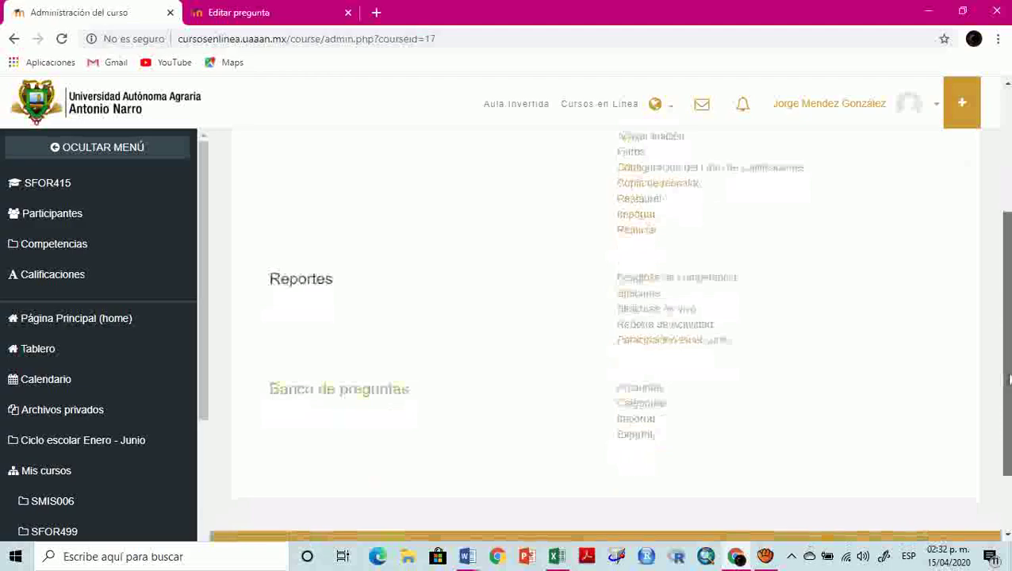
click(636, 390)
scroll(633, 355, down, 3)
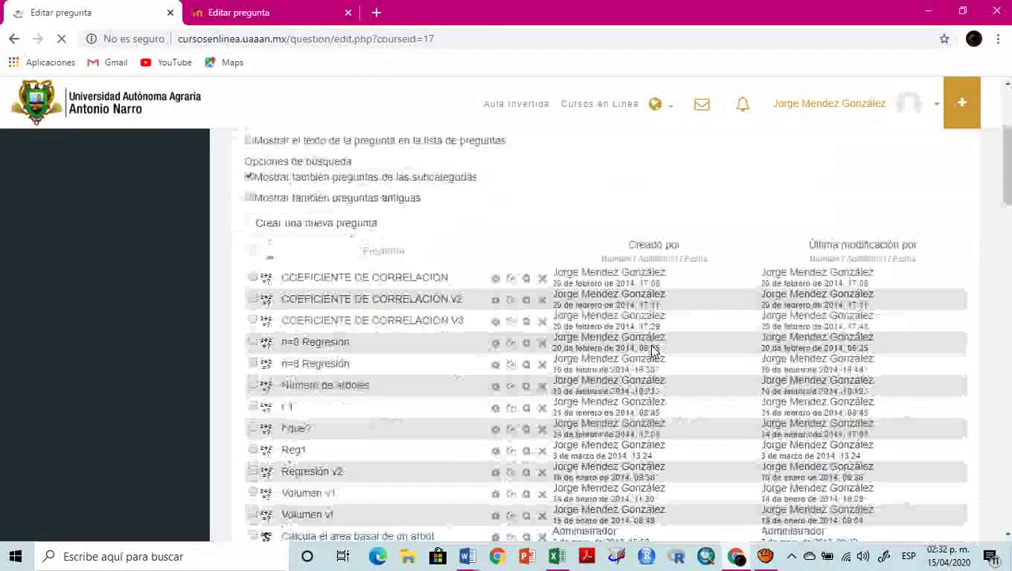
scroll(450, 325, down, 2)
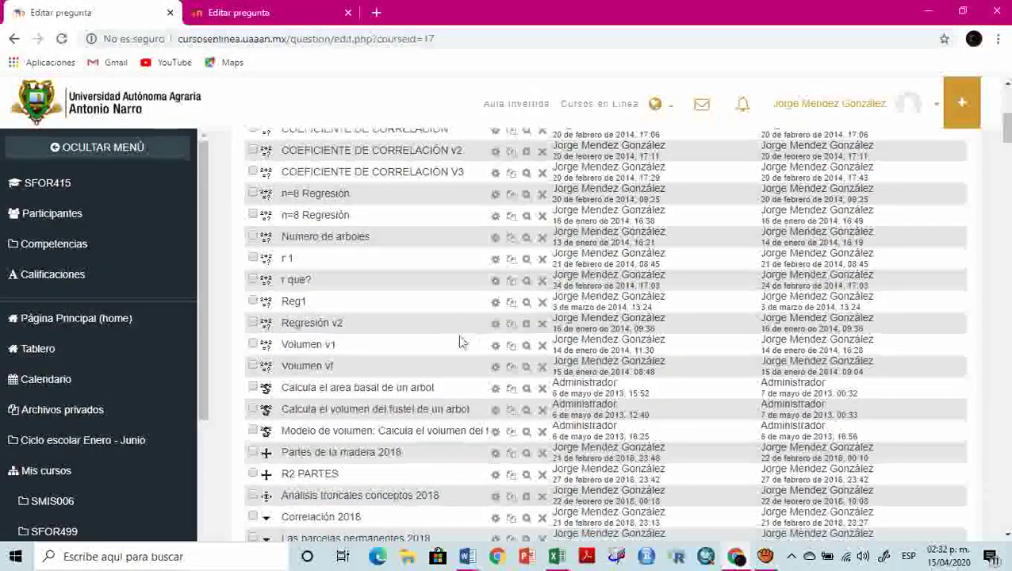
- Preview the question "Volumen v1" in a maximized window and zoom to 200 % to read its statement
click(528, 347)
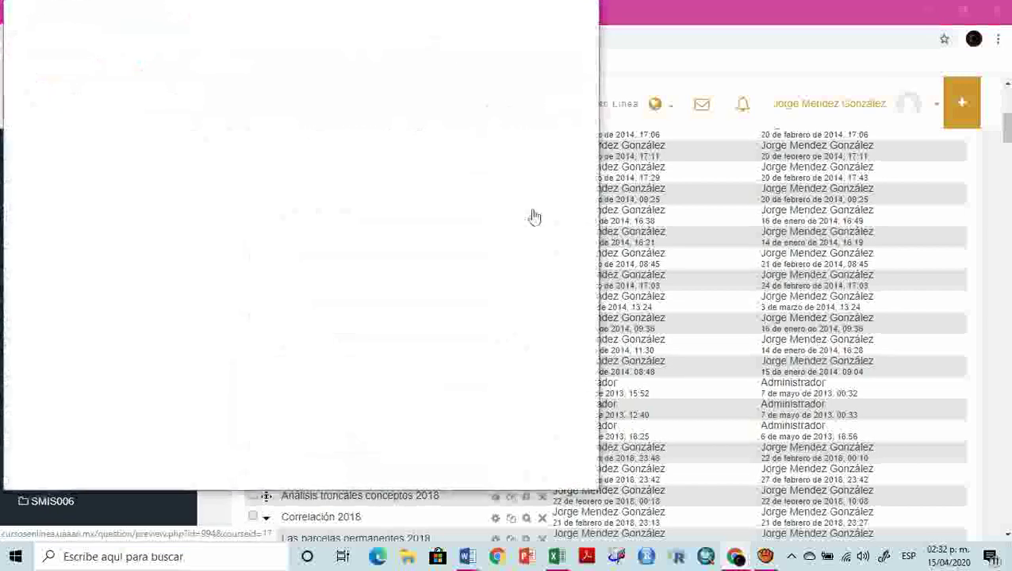
drag(466, 16, 574, 69)
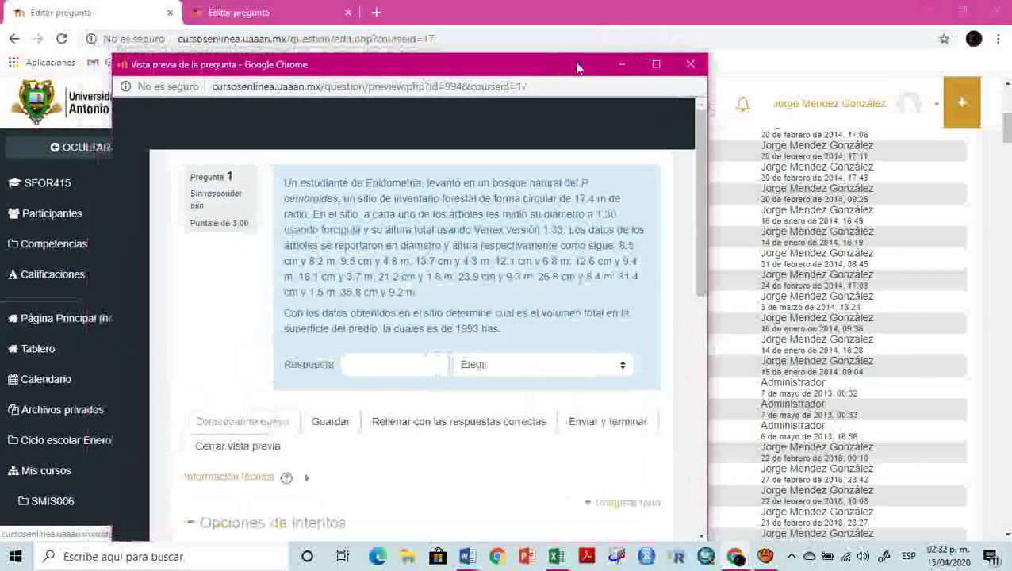
click(662, 69)
key(ctrl+plus)
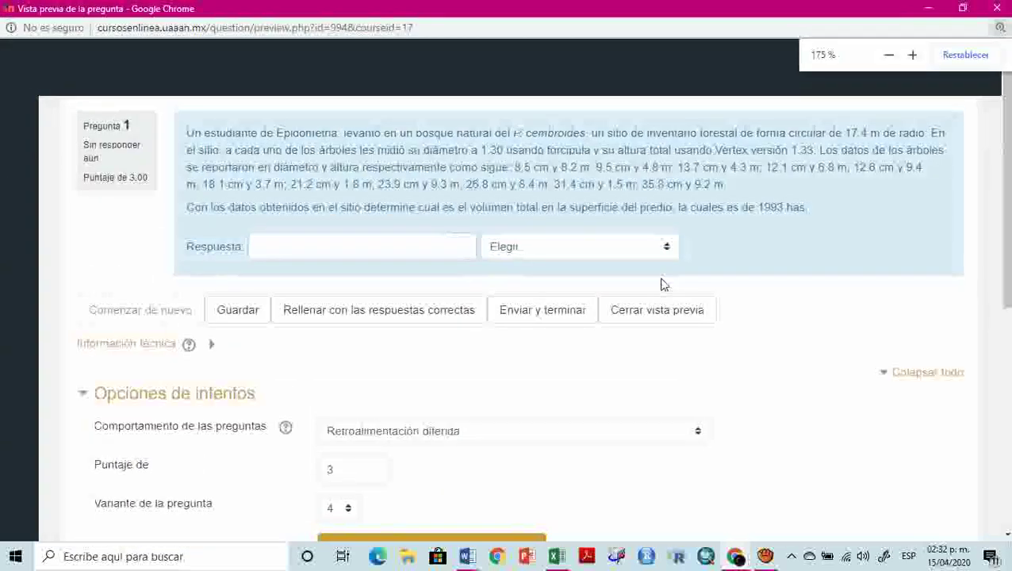
key(ctrl+plus)
key(ctrl+plus)
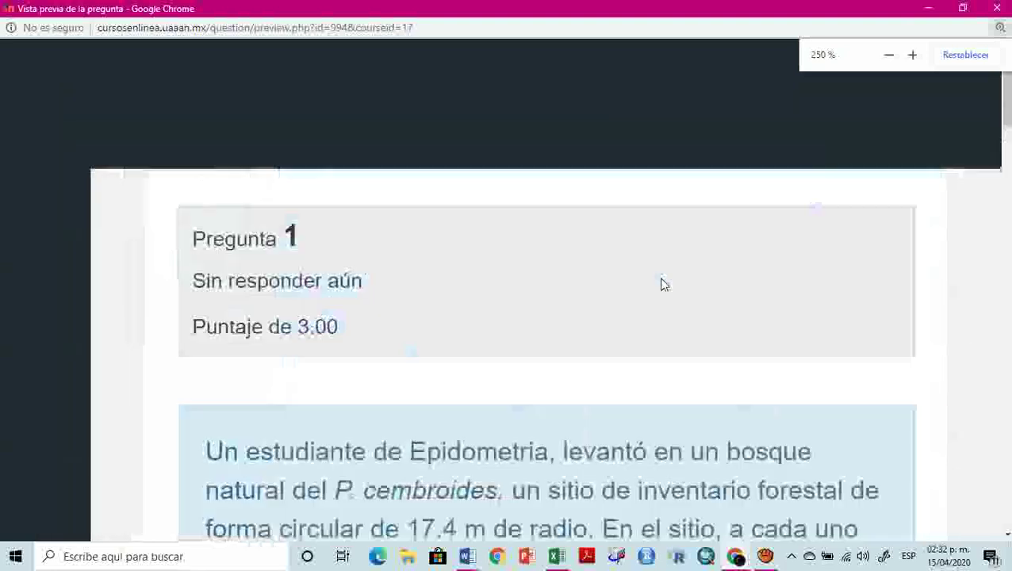
key(ctrl+minus)
scroll(662, 284, down, 2)
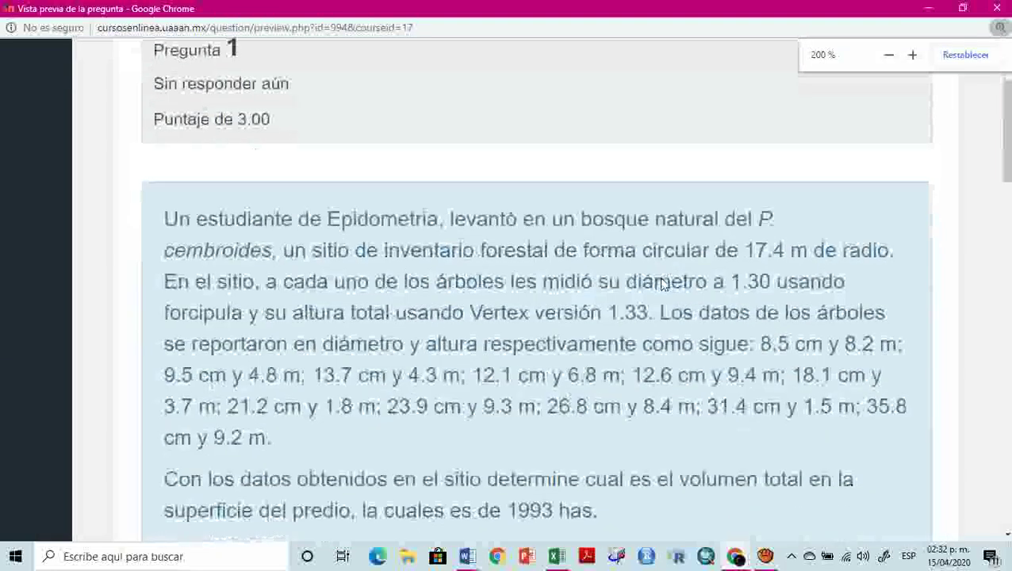